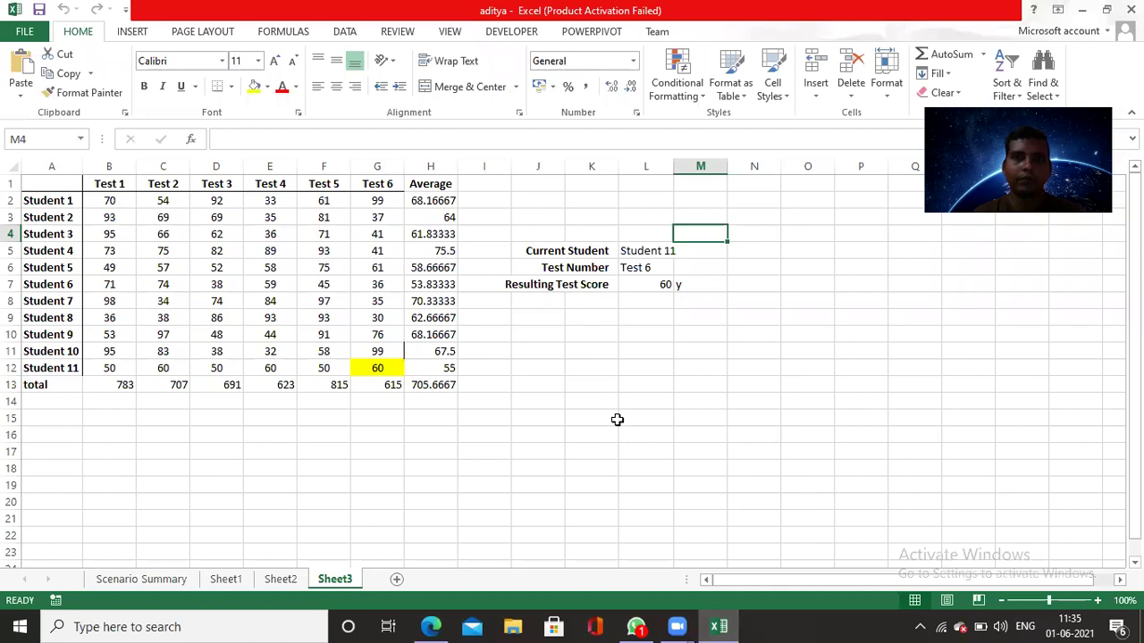
- Copy the student marks table, A107:E115 on Sheet1, into a new worksheet starting at cell A1
{"action": "left_click", "coordinate": [616, 420]}
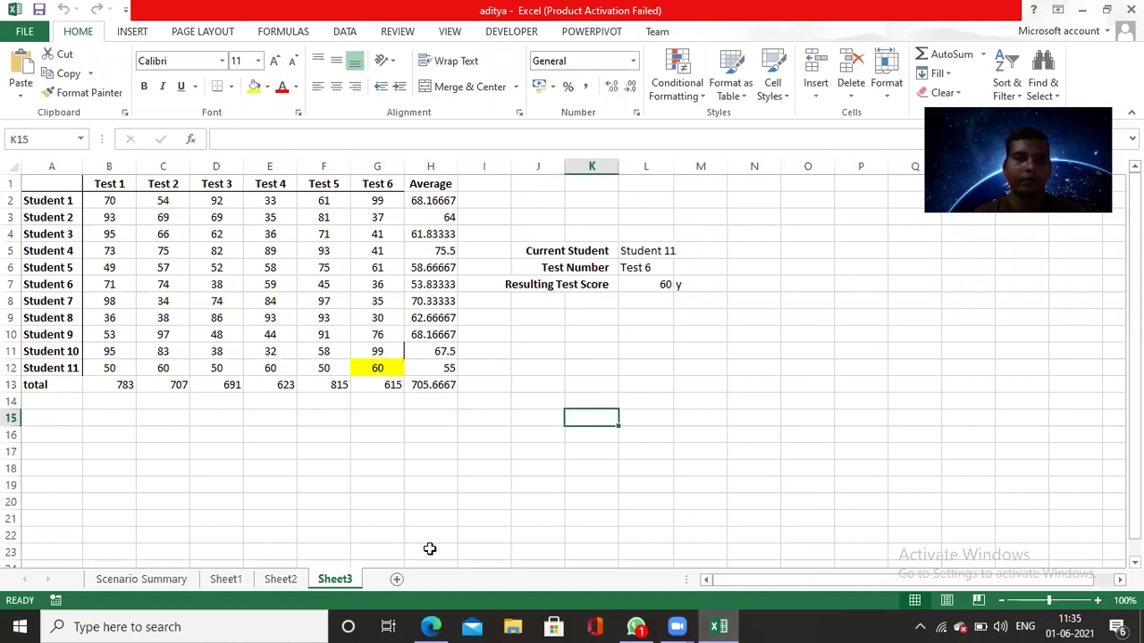
{"action": "left_click", "coordinate": [231, 580]}
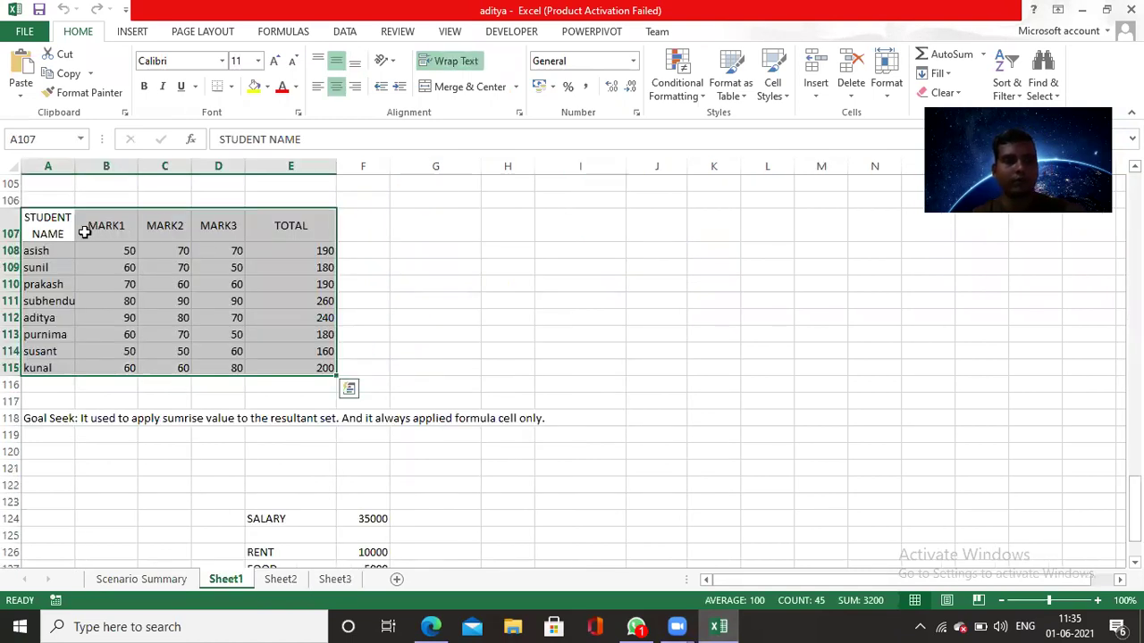
{"action": "left_click", "coordinate": [48, 229]}
{"action": "left_click_drag", "start_coordinate": [48, 229], "coordinate": [292, 364]}
{"action": "key", "text": "ctrl+c"}
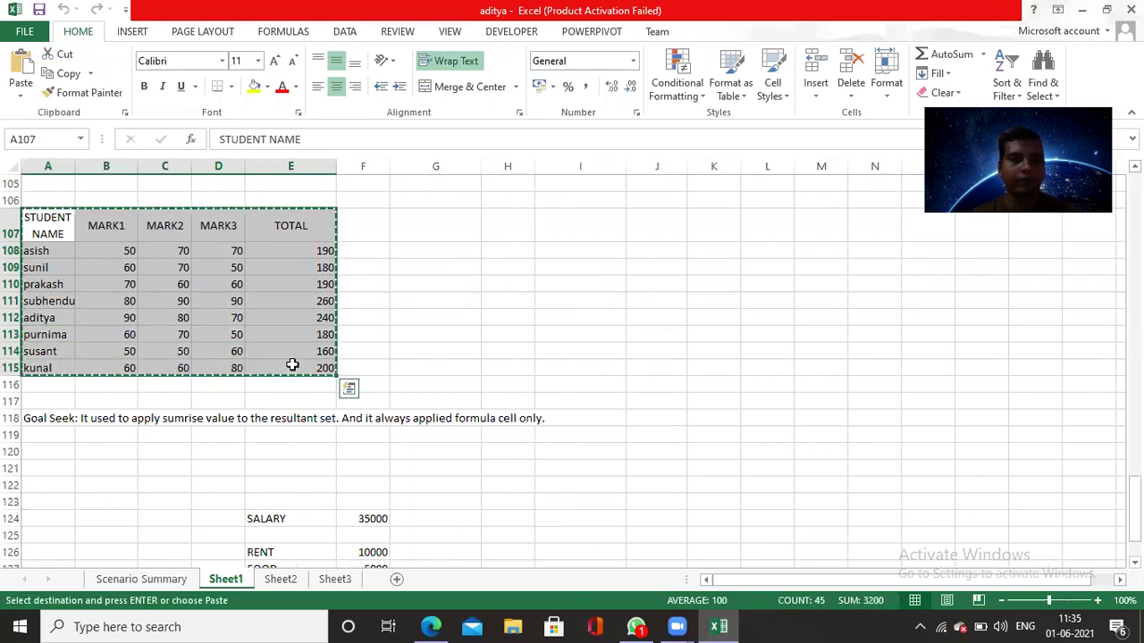
{"action": "left_click", "coordinate": [397, 580]}
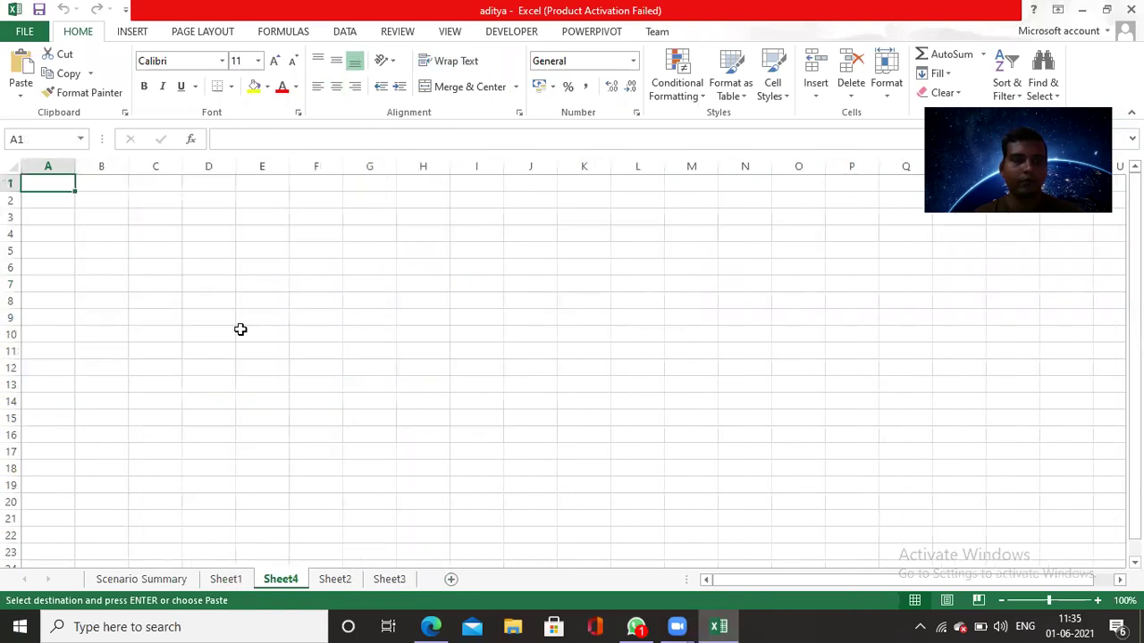
{"action": "key", "text": "ctrl+v"}
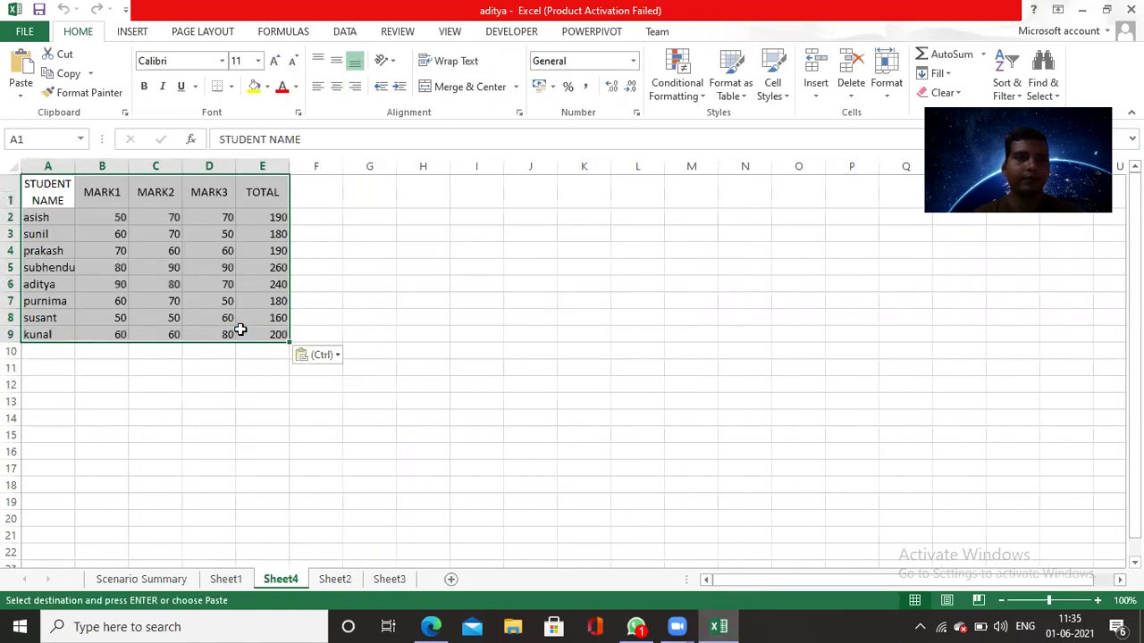
{"action": "left_click", "coordinate": [394, 306]}
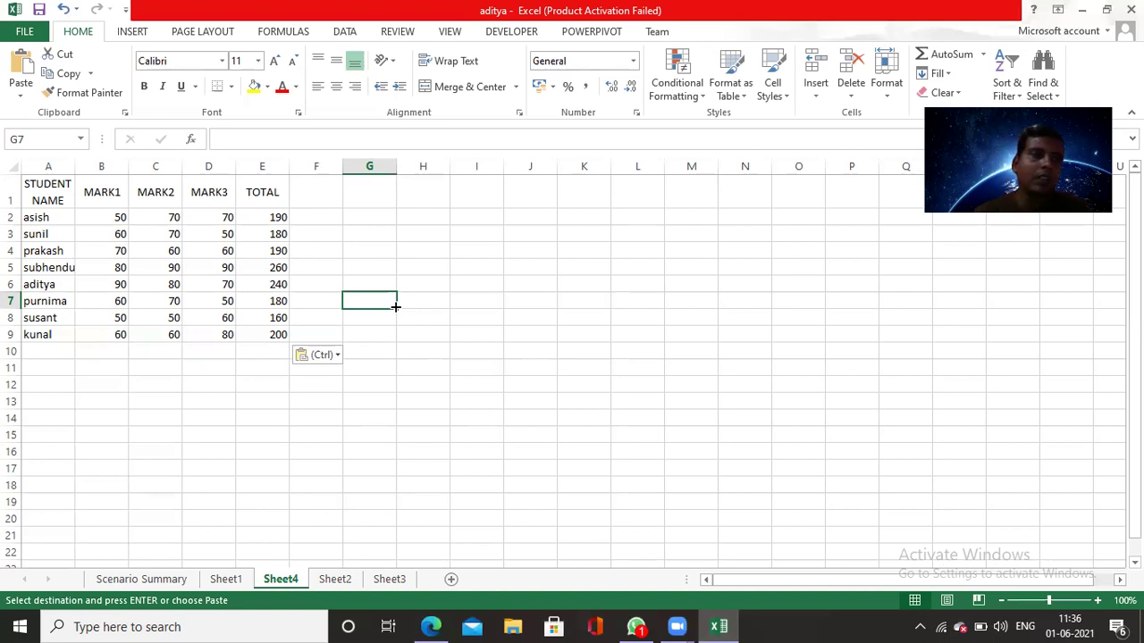
- Create a PivotTable from the pasted student marks table A1:E9, placed on a new worksheet
{"action": "left_click_drag", "start_coordinate": [56, 186], "coordinate": [266, 332]}
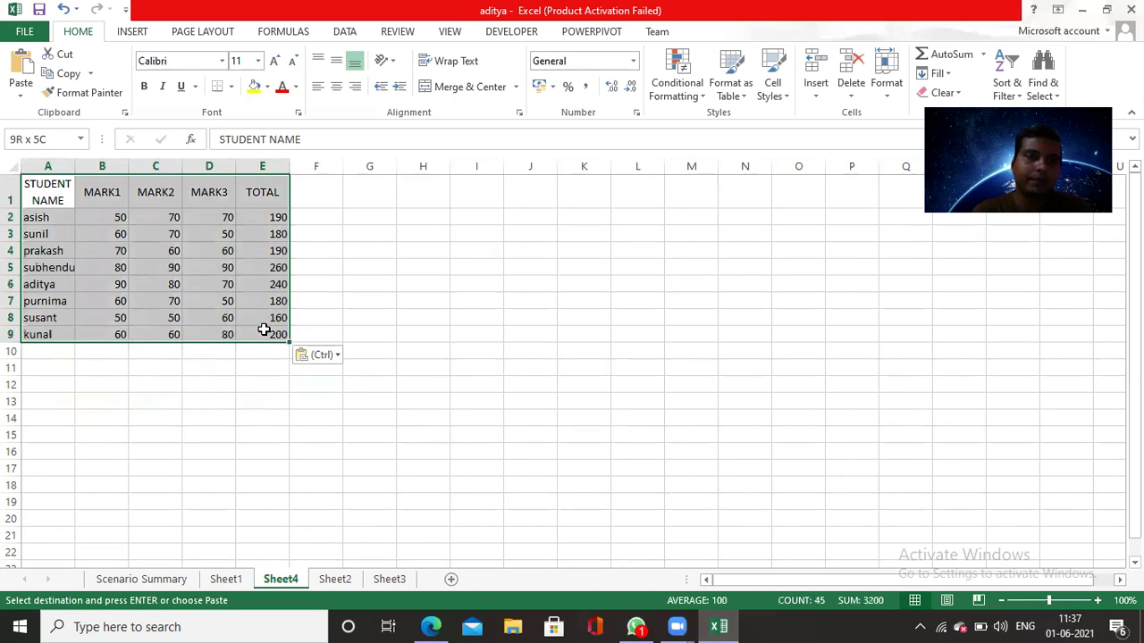
{"action": "left_click", "coordinate": [134, 31]}
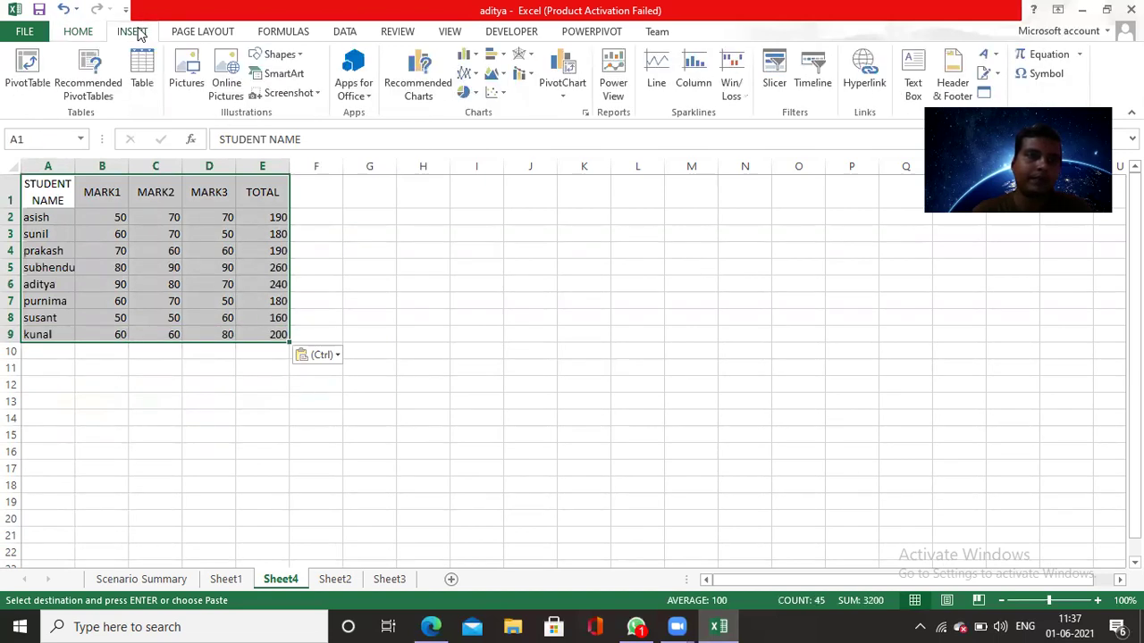
{"action": "left_click", "coordinate": [20, 70]}
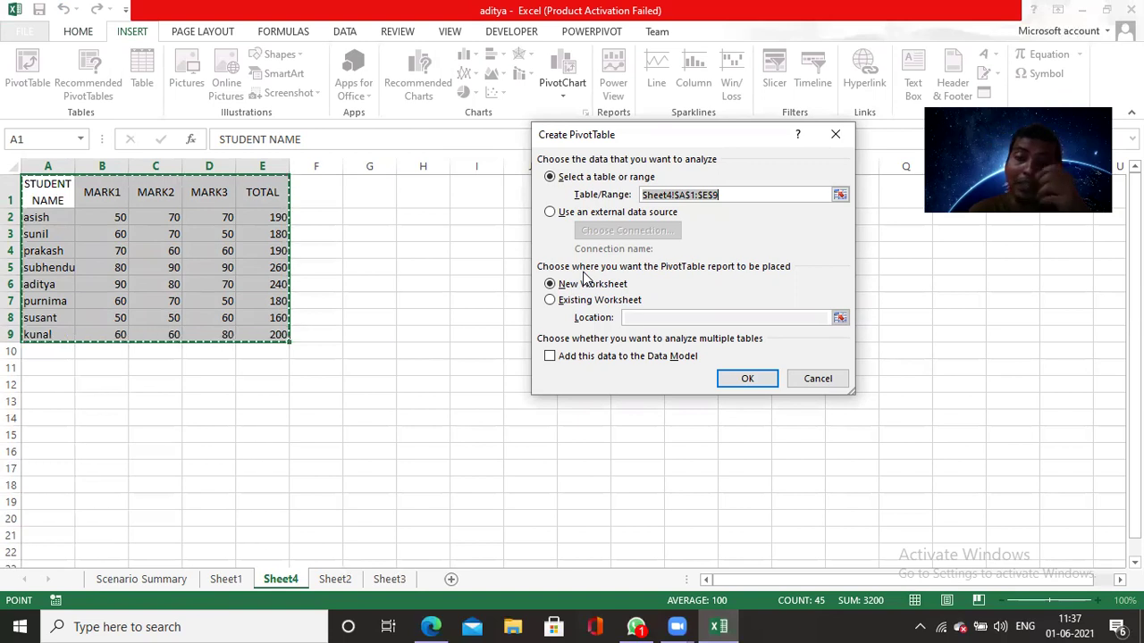
{"action": "left_click", "coordinate": [764, 385]}
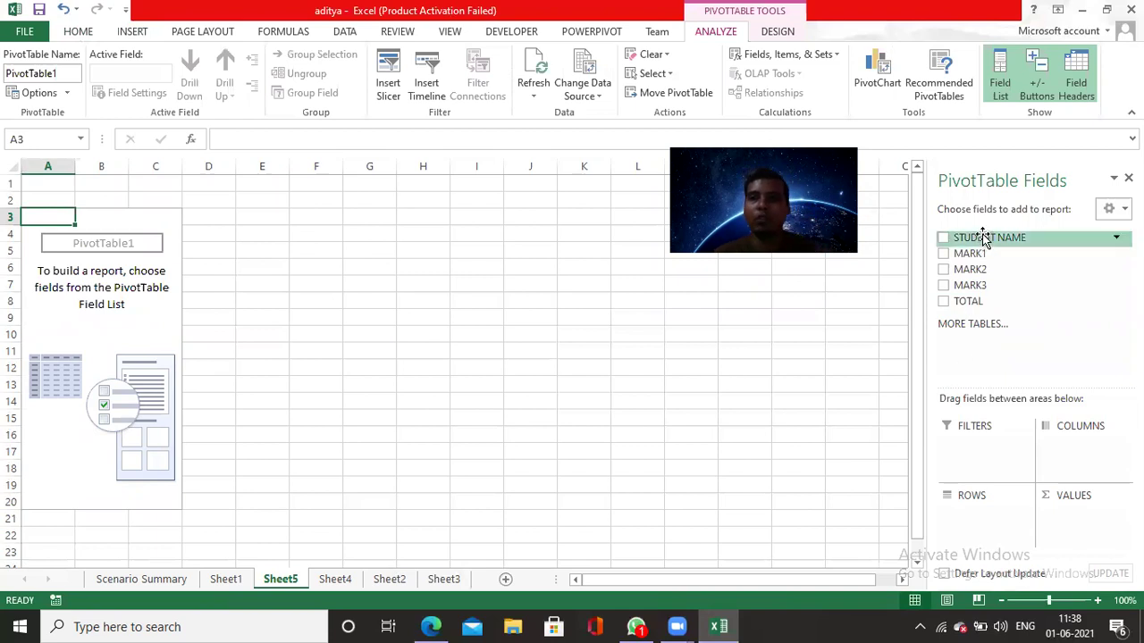
- Lay out the PivotTable with STUDENT NAME and MARK3 as row fields and the sum of TOTAL as values
{"action": "left_click_drag", "start_coordinate": [983, 237], "coordinate": [974, 518]}
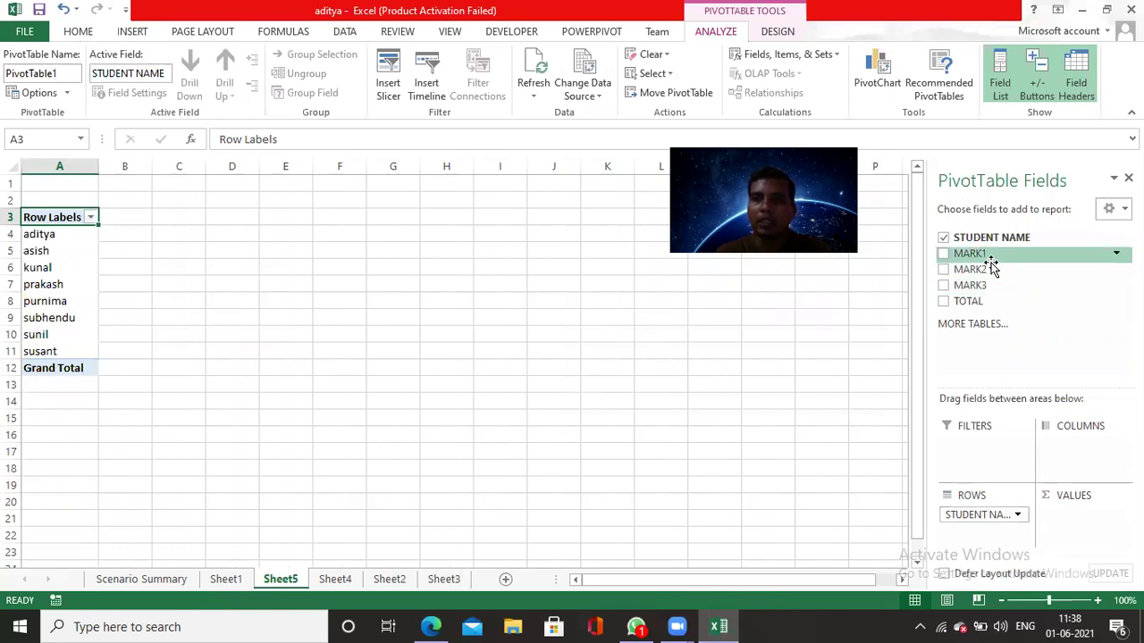
{"action": "left_click_drag", "start_coordinate": [976, 286], "coordinate": [982, 545]}
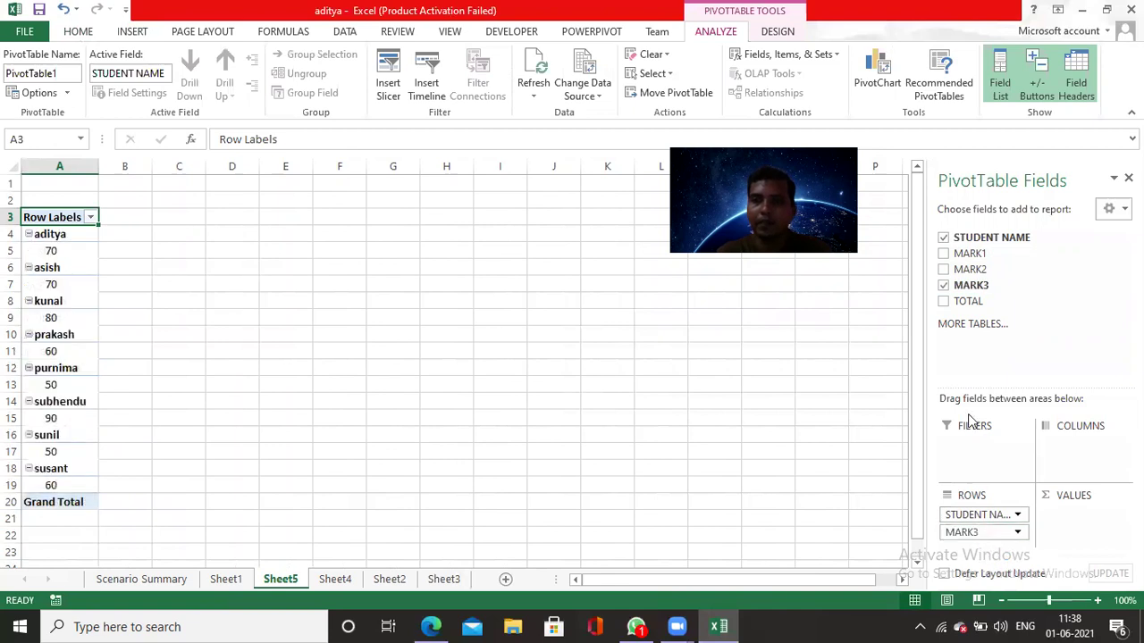
{"action": "left_click_drag", "start_coordinate": [968, 304], "coordinate": [1070, 515]}
{"action": "left_click", "coordinate": [1069, 516]}
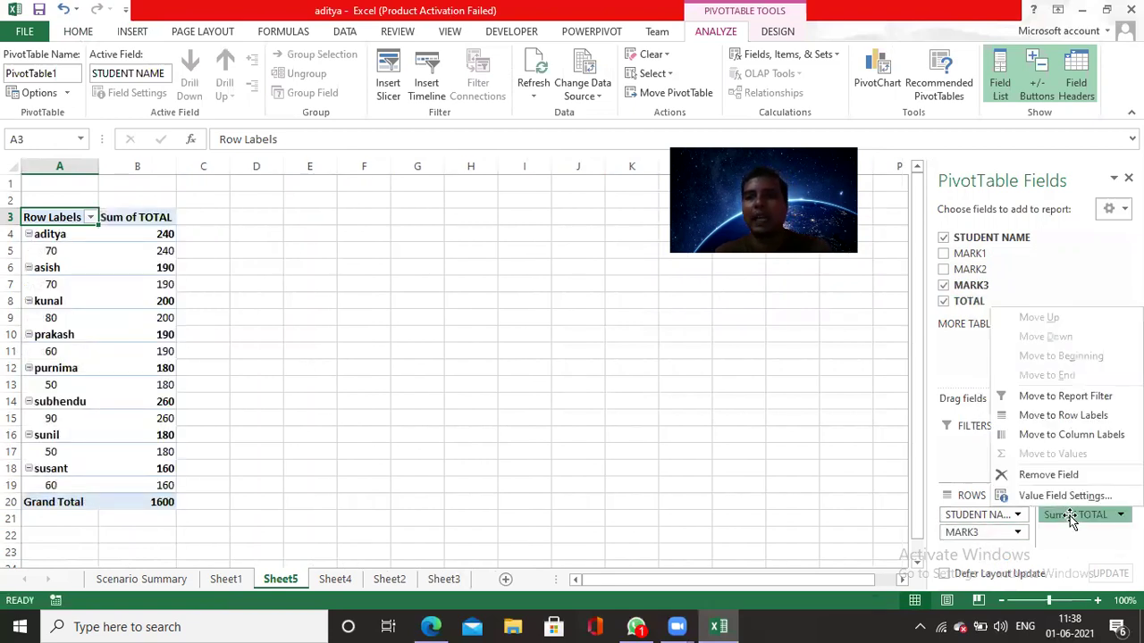
{"action": "left_click", "coordinate": [1069, 525]}
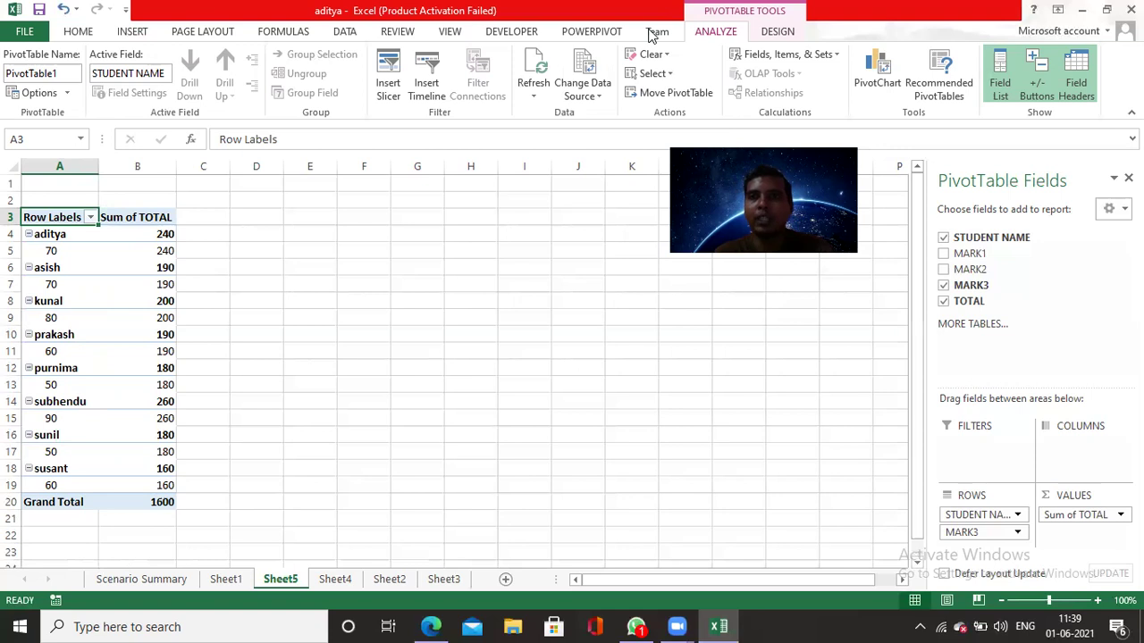
- Show the student PivotTable in tabular form and turn off its subtotals
{"action": "left_click", "coordinate": [525, 281]}
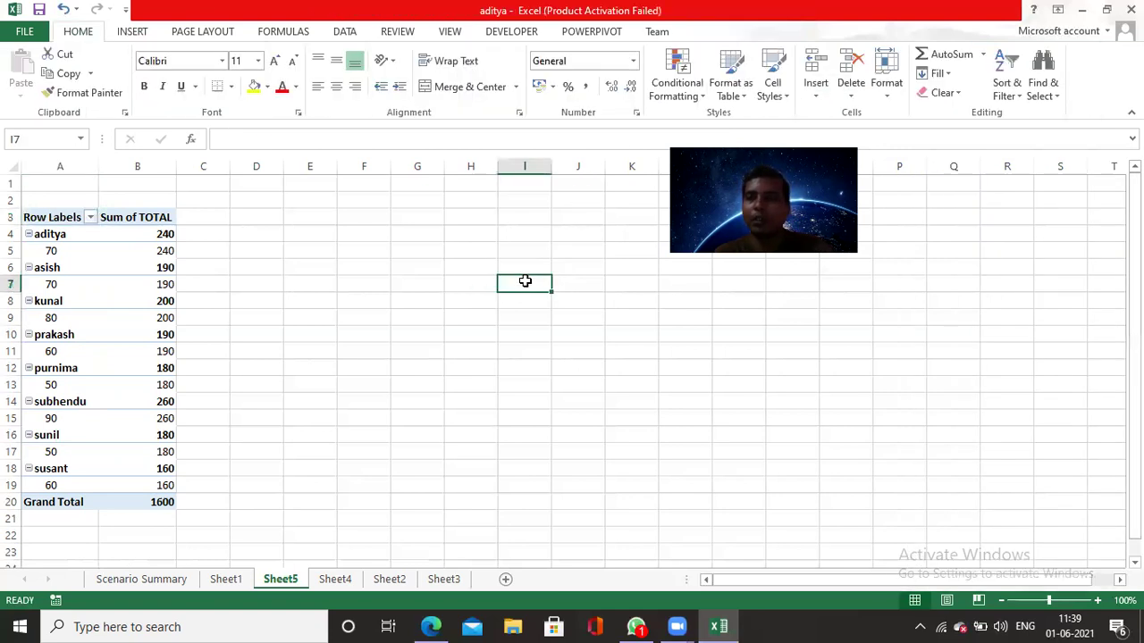
{"action": "left_click", "coordinate": [84, 333]}
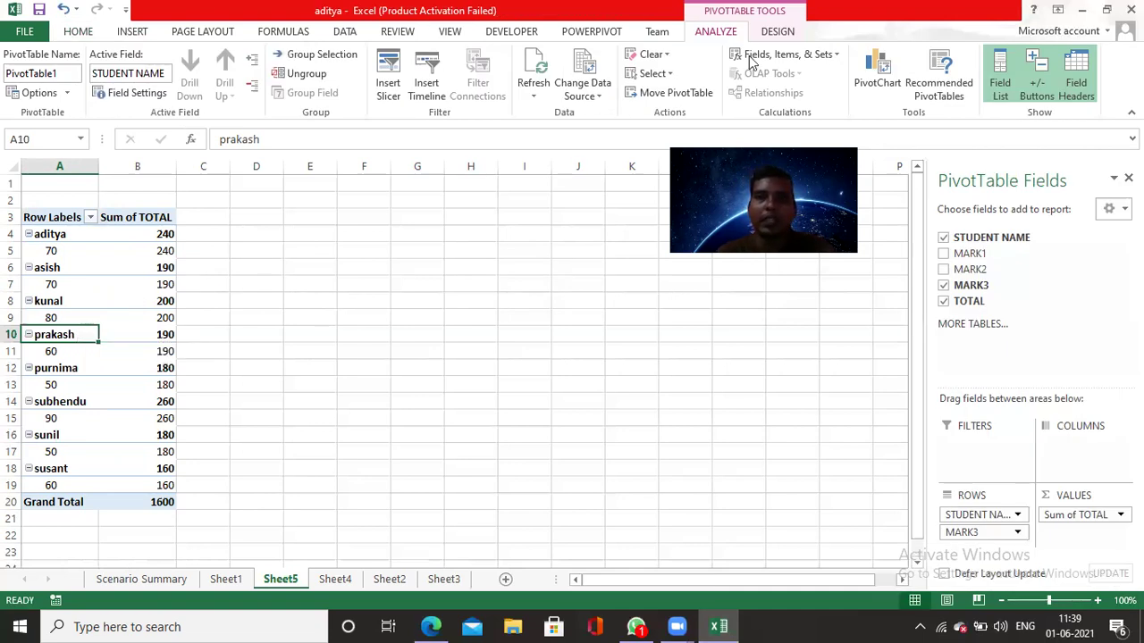
{"action": "left_click", "coordinate": [777, 34]}
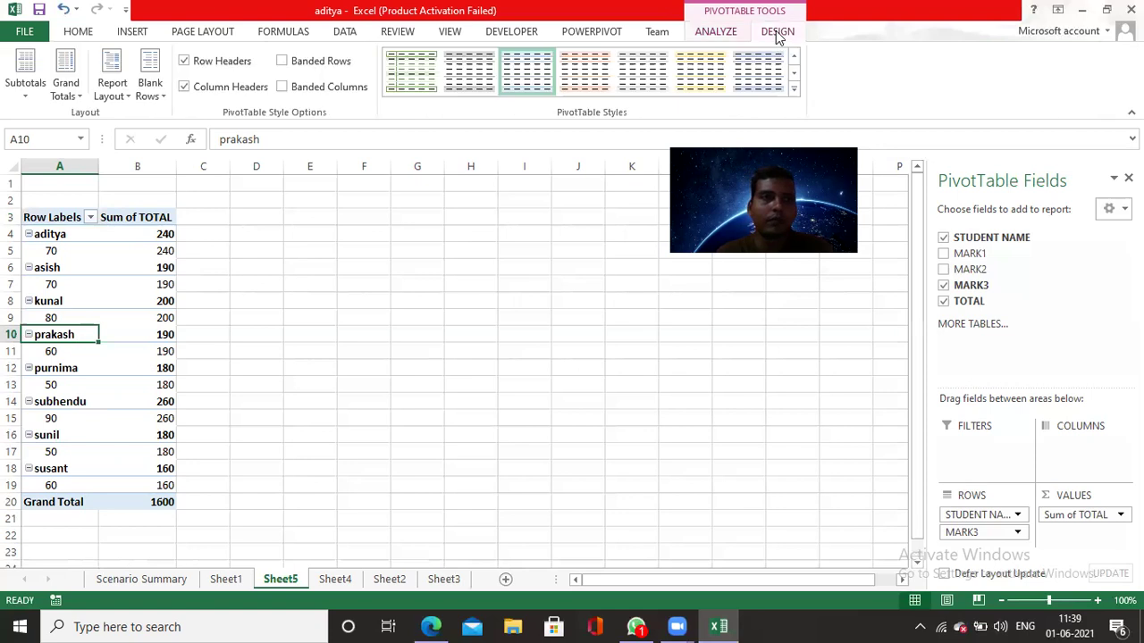
{"action": "left_click", "coordinate": [129, 97]}
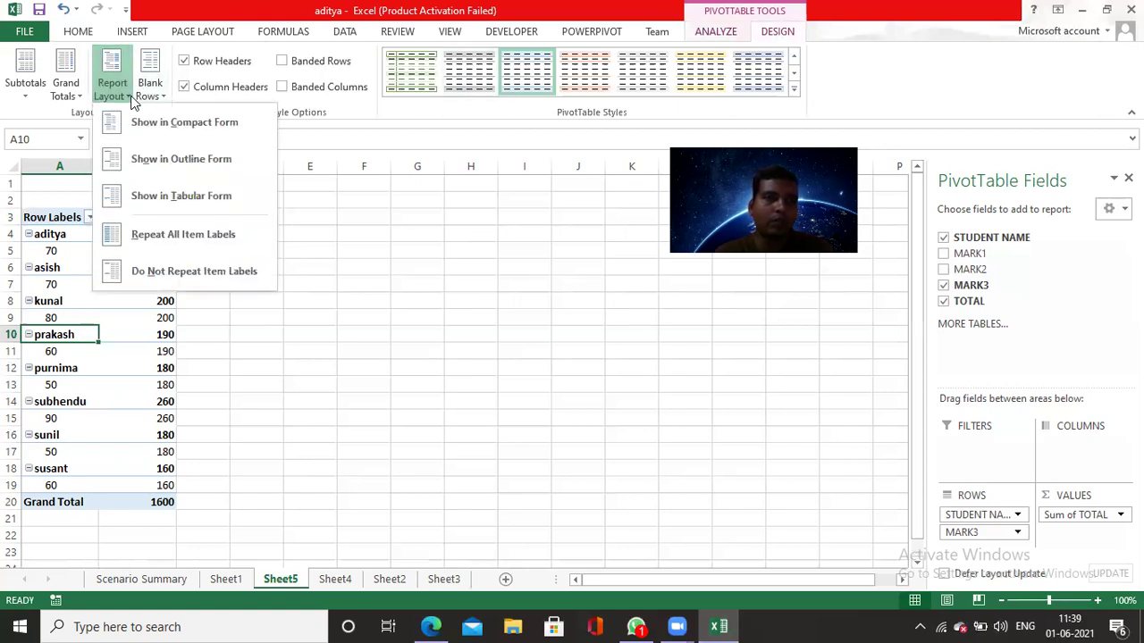
{"action": "left_click", "coordinate": [208, 206]}
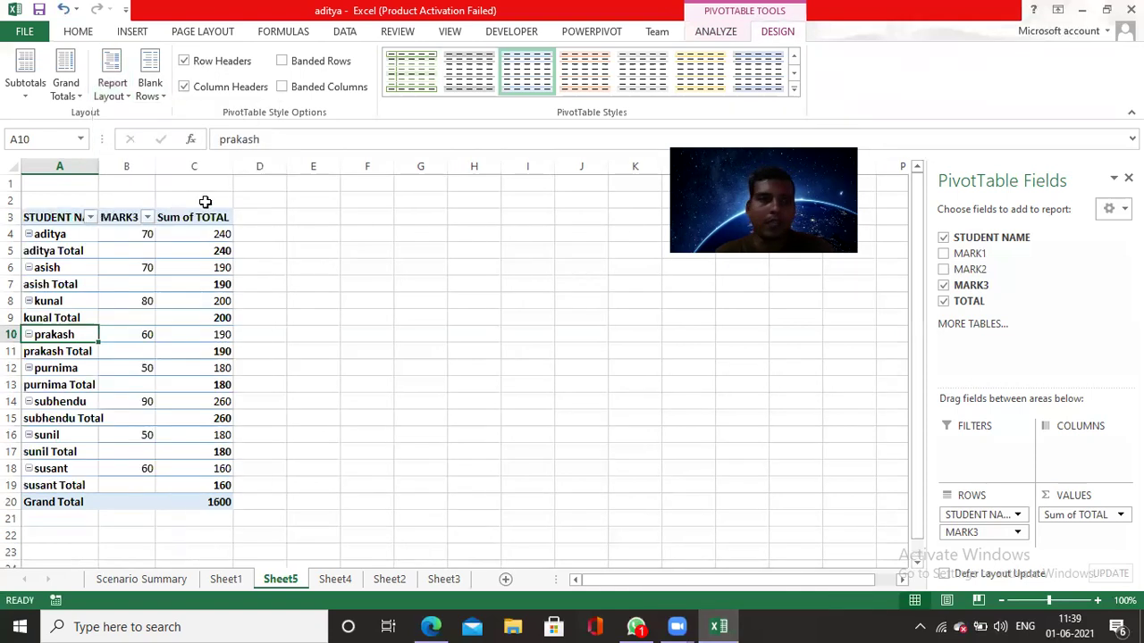
{"action": "left_click", "coordinate": [26, 102]}
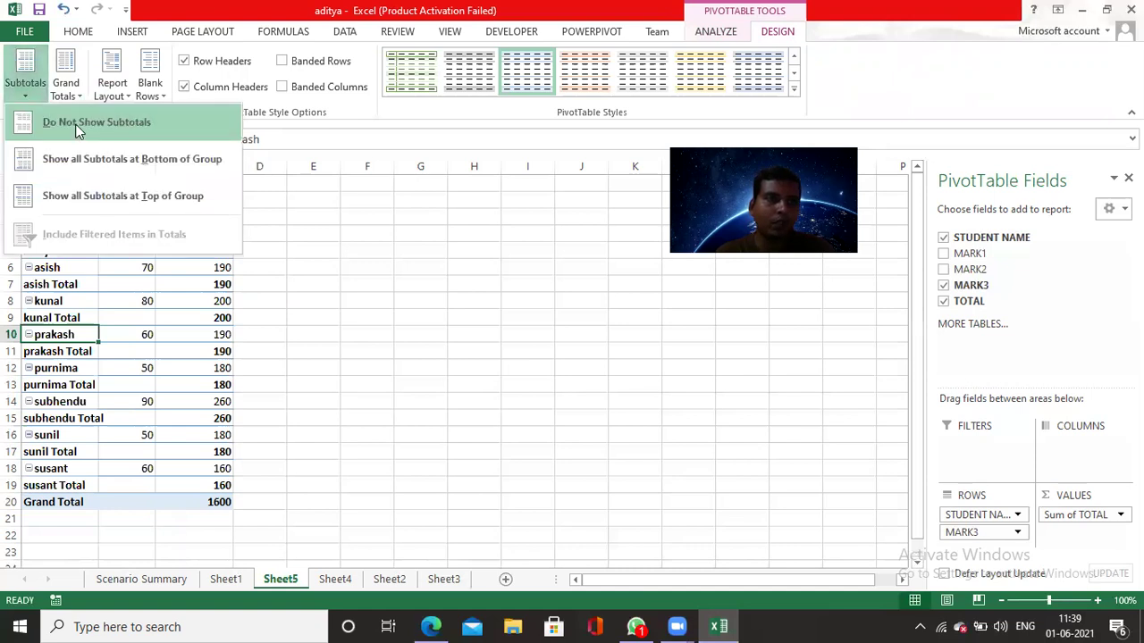
{"action": "left_click", "coordinate": [77, 125]}
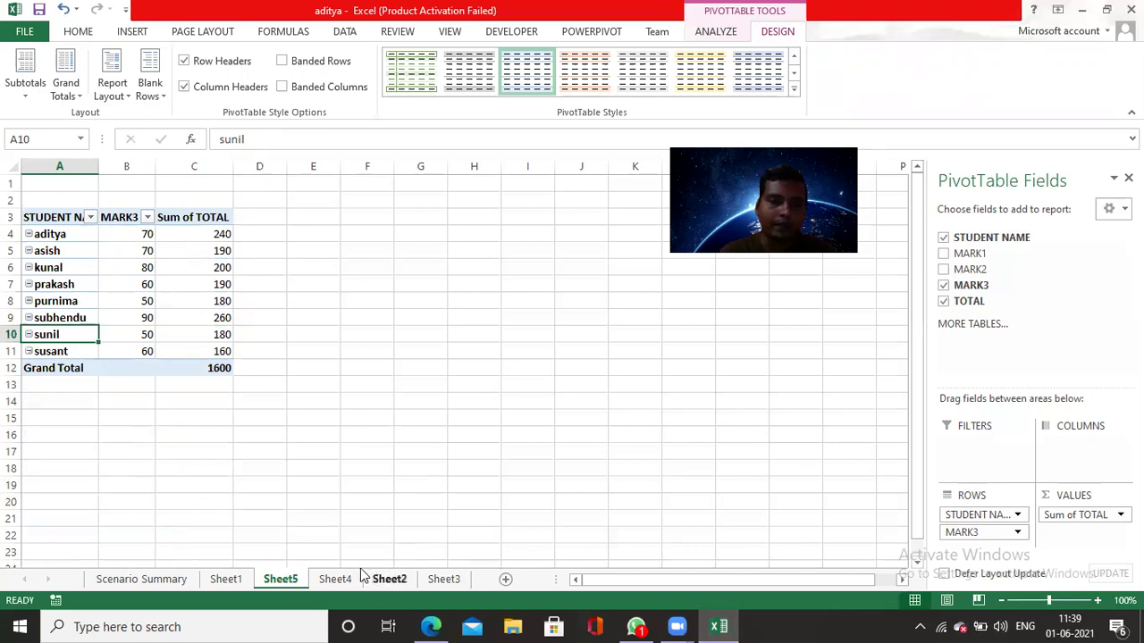
- Create a PivotTable on a new worksheet from the product table A90:E99 on Sheet1
{"action": "left_click", "coordinate": [225, 581]}
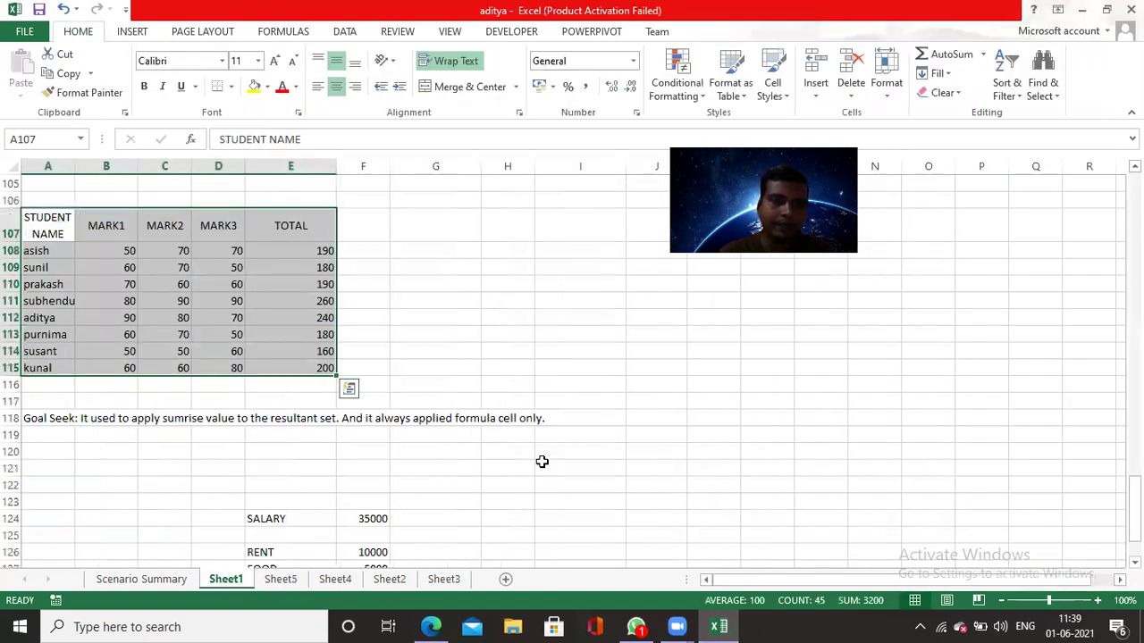
{"action": "left_click", "coordinate": [554, 467]}
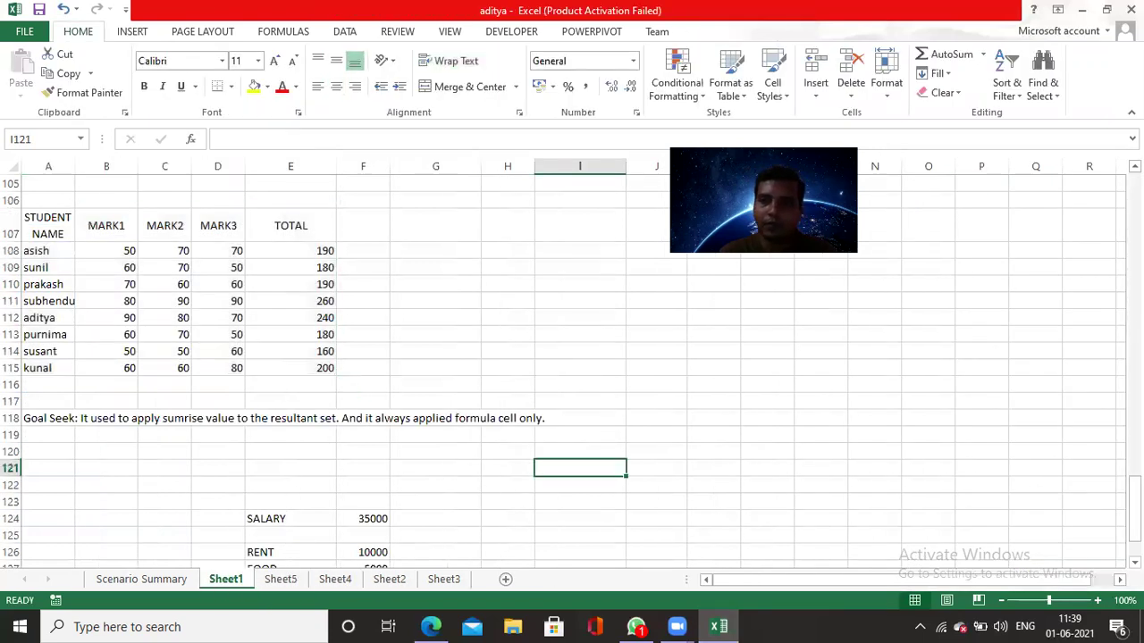
{"action": "scroll", "coordinate": [572, 372], "scroll_direction": "up", "scroll_amount": 12}
{"action": "scroll", "coordinate": [572, 372], "scroll_direction": "down", "scroll_amount": 4}
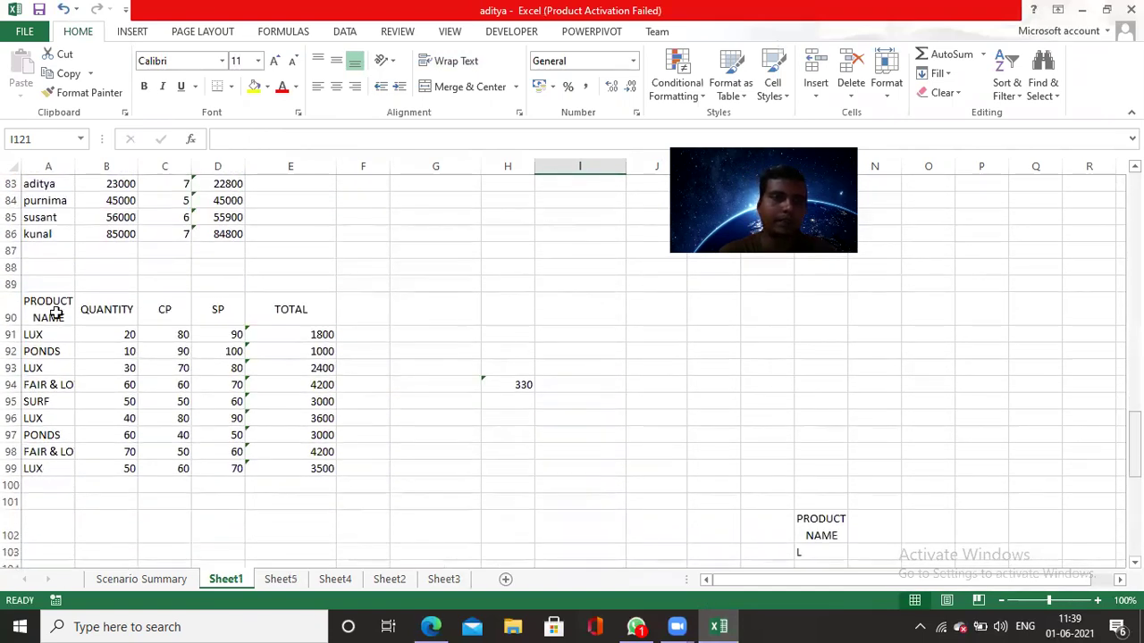
{"action": "left_click", "coordinate": [43, 316]}
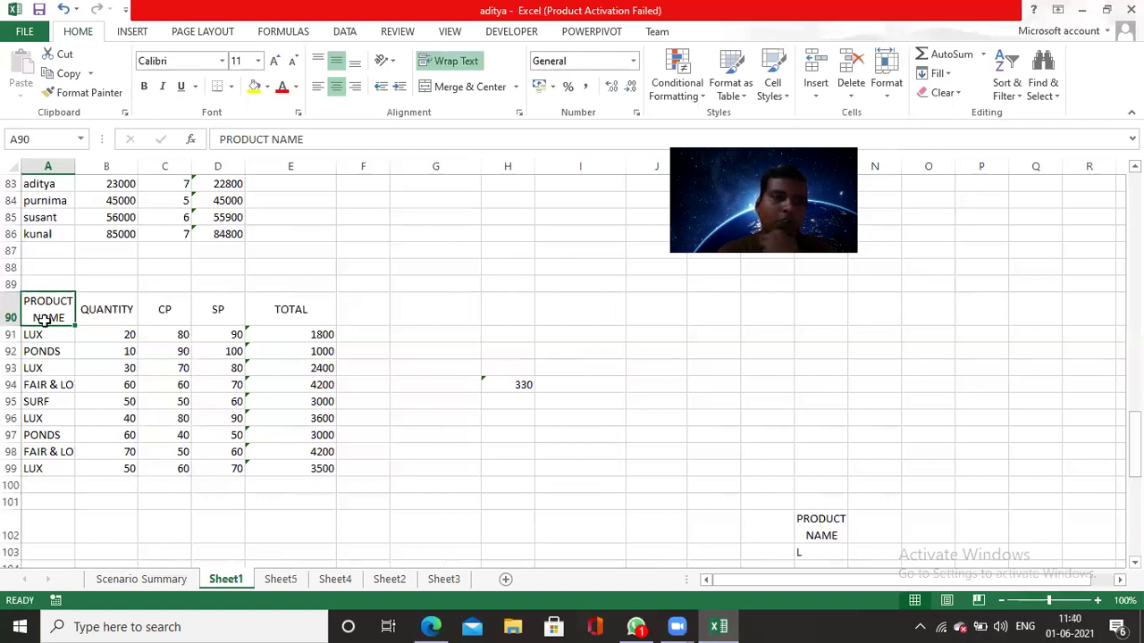
{"action": "left_click_drag", "start_coordinate": [45, 315], "coordinate": [292, 468]}
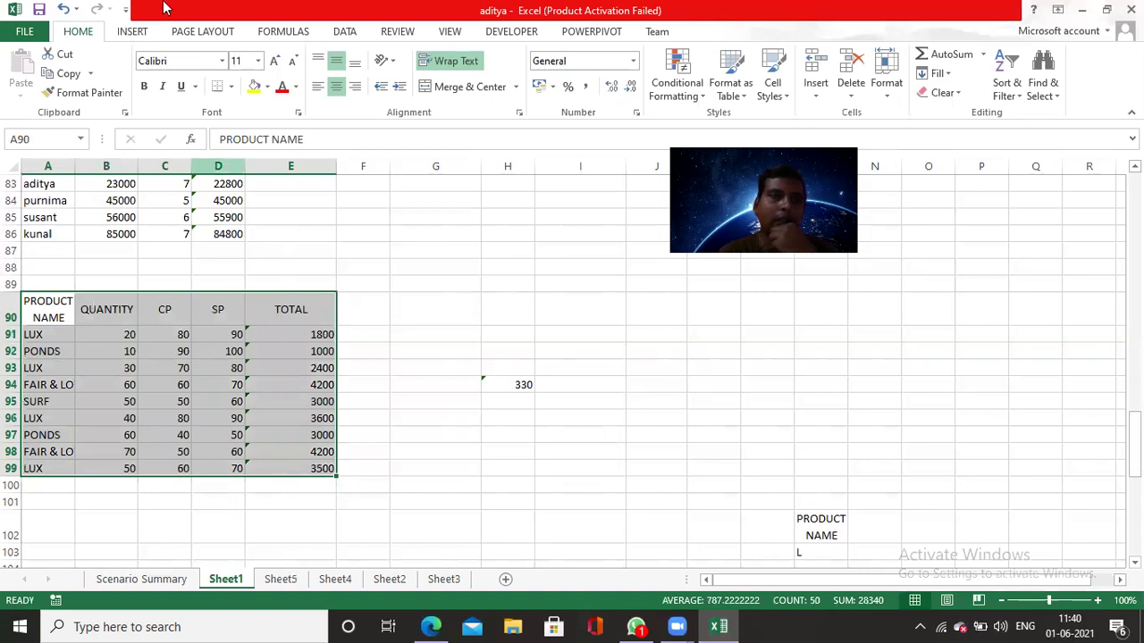
{"action": "left_click", "coordinate": [130, 32]}
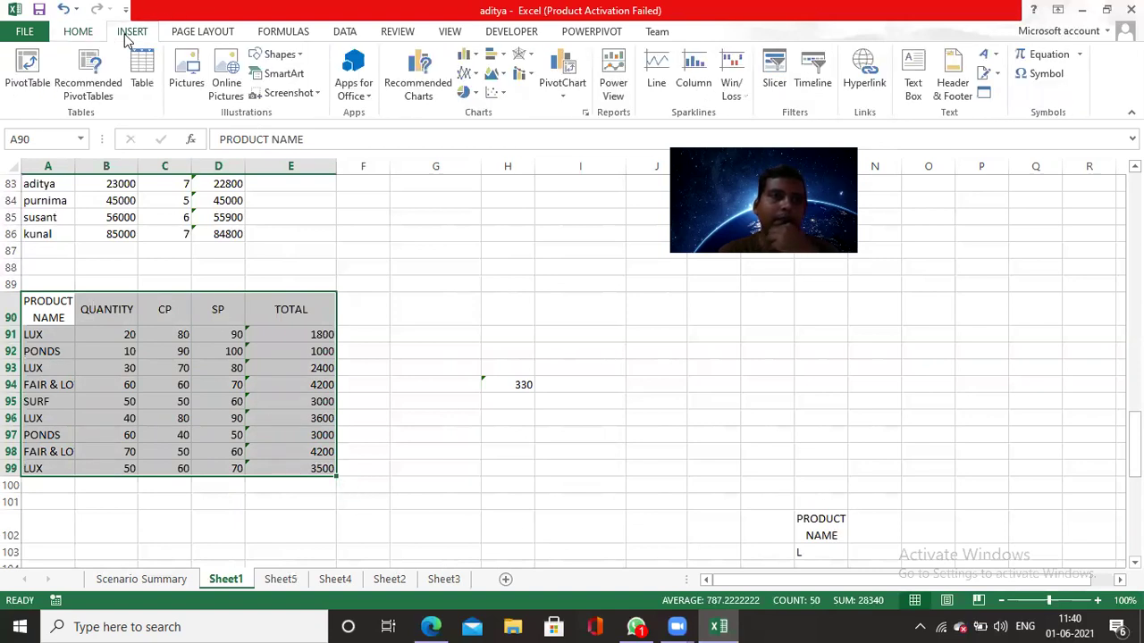
{"action": "left_click", "coordinate": [27, 70]}
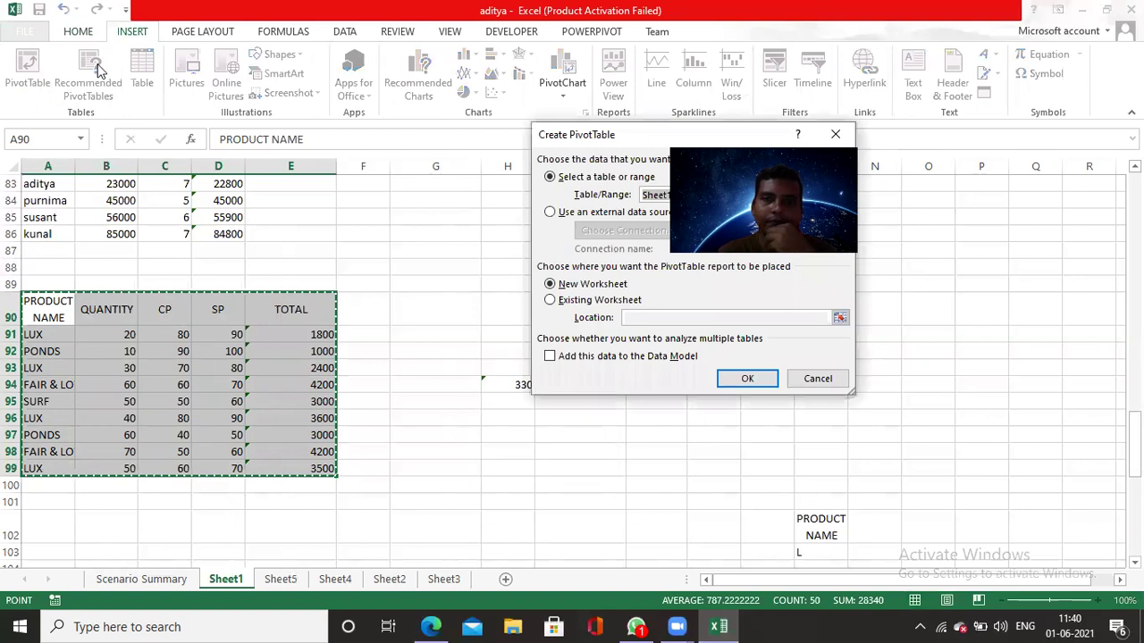
{"action": "left_click", "coordinate": [749, 378]}
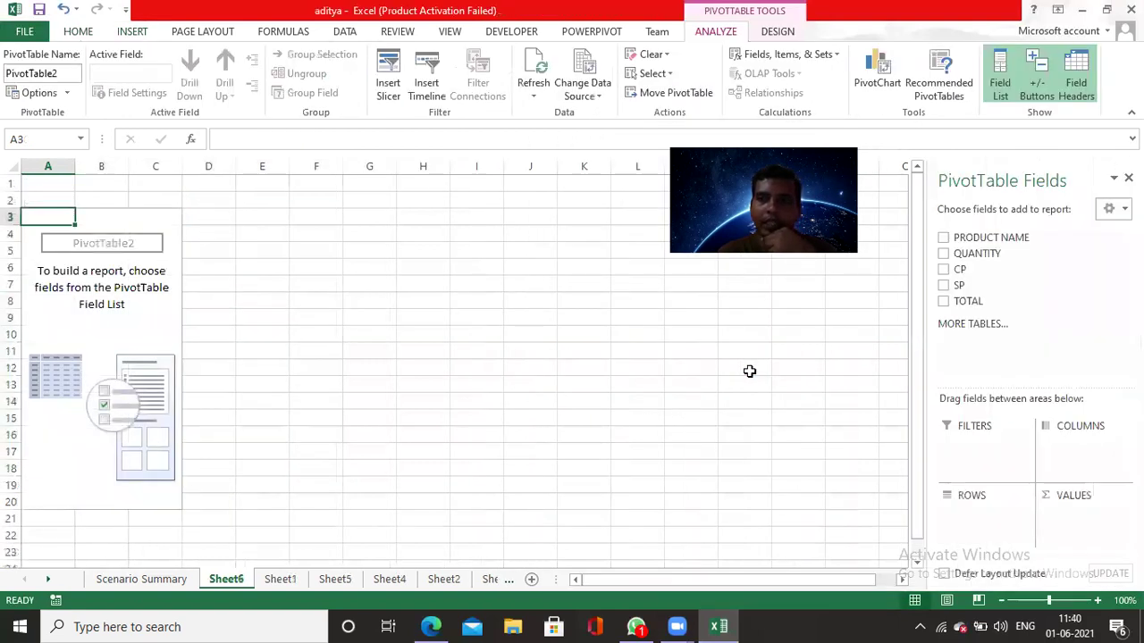
- Add PRODUCT NAME and SP as row fields and the sum of TOTAL as values to the product PivotTable
{"action": "left_click_drag", "start_coordinate": [988, 237], "coordinate": [977, 521]}
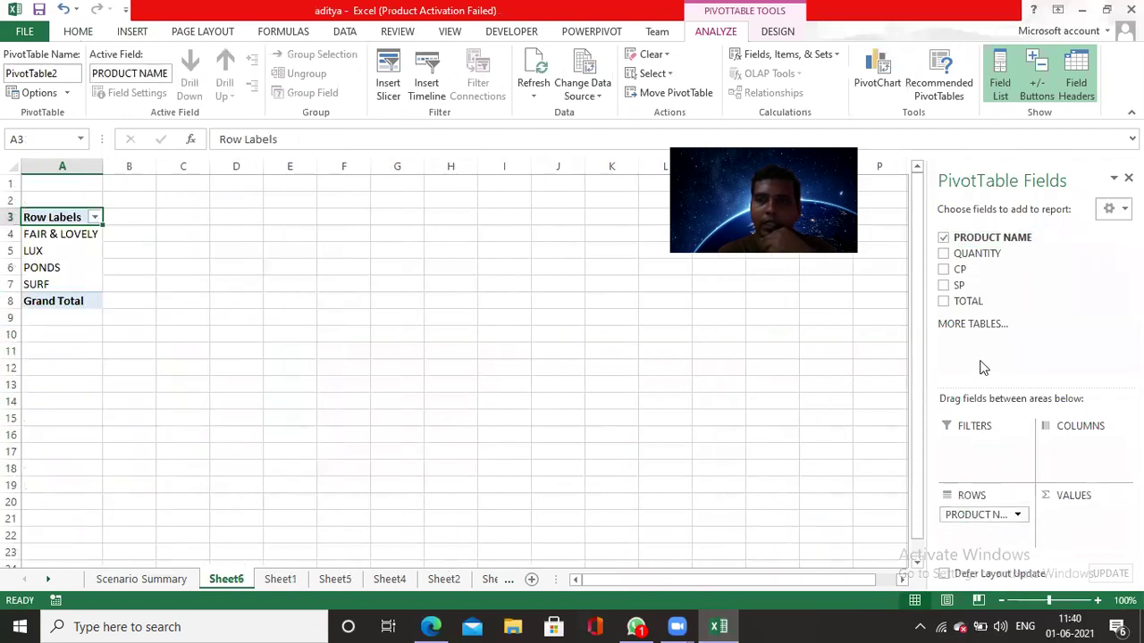
{"action": "left_click_drag", "start_coordinate": [963, 286], "coordinate": [985, 532]}
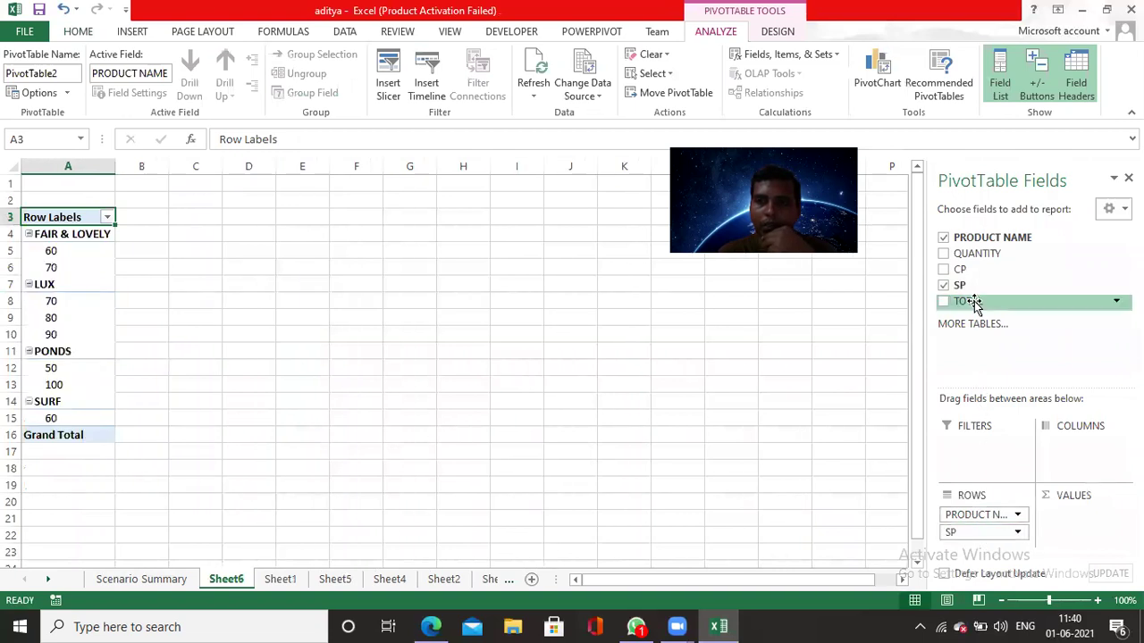
{"action": "left_click_drag", "start_coordinate": [974, 303], "coordinate": [1091, 535]}
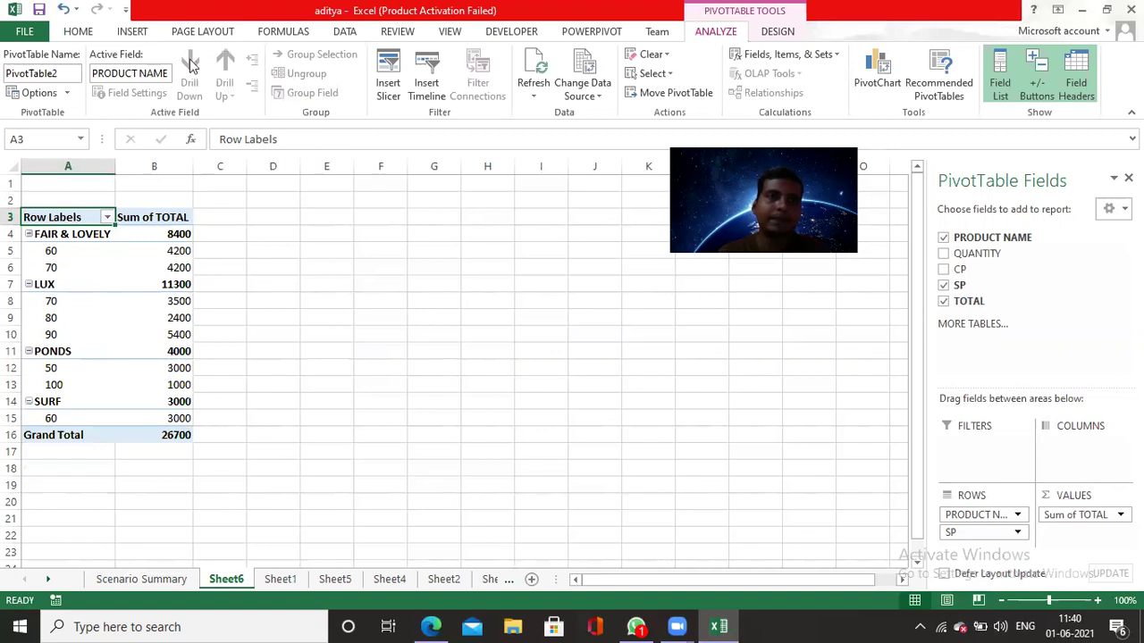
- Switch the product PivotTable's report layout to tabular form
{"action": "left_click", "coordinate": [779, 32]}
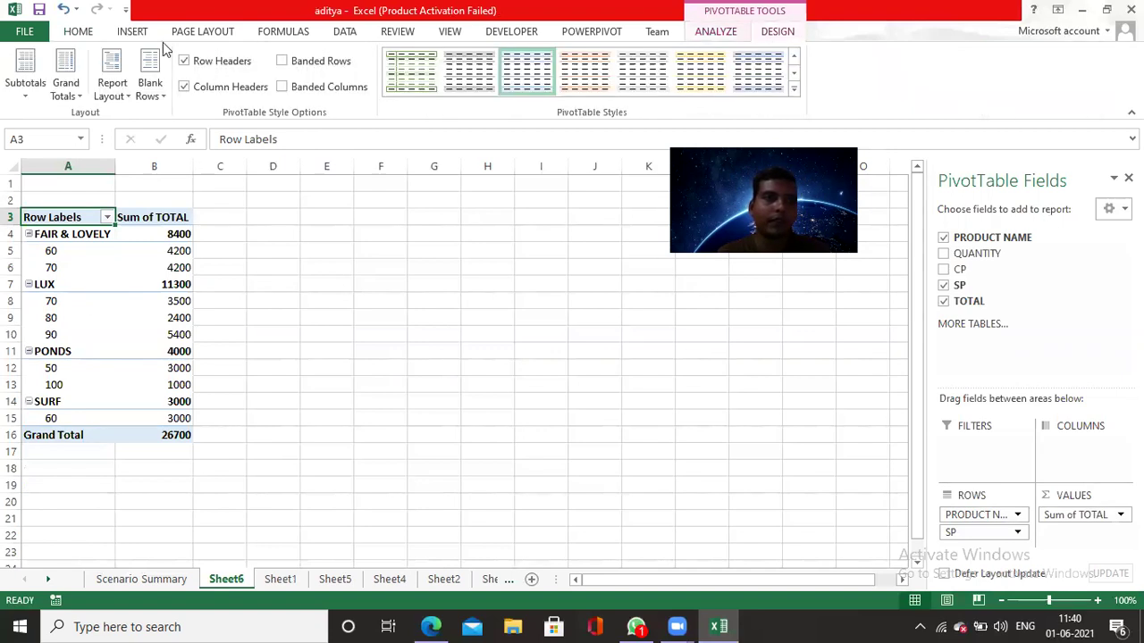
{"action": "left_click", "coordinate": [116, 96]}
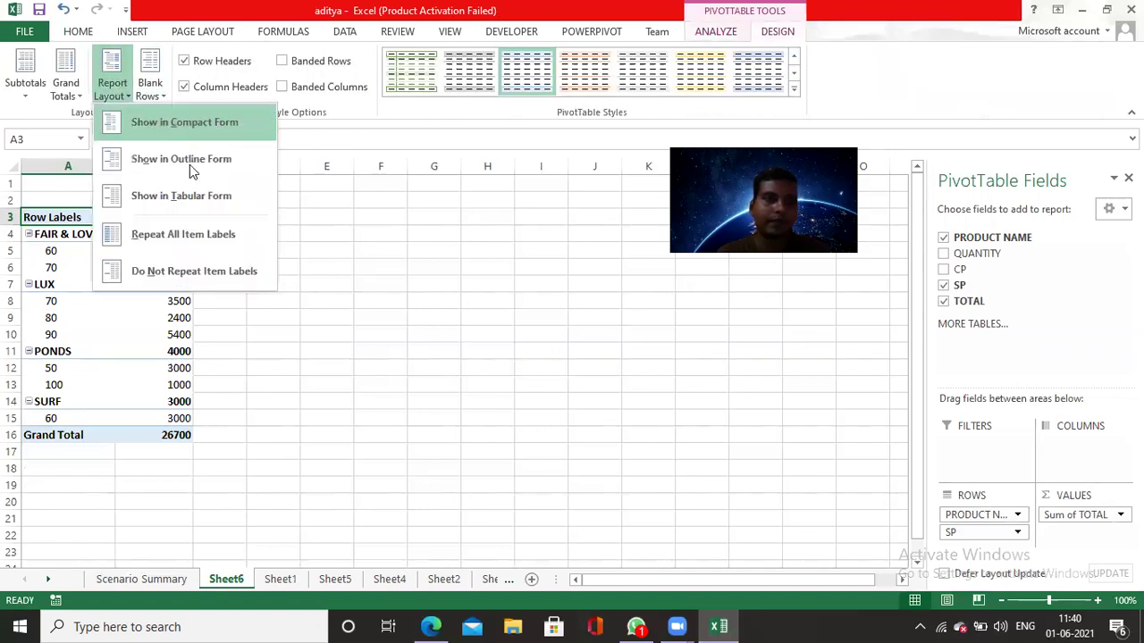
{"action": "left_click", "coordinate": [187, 196]}
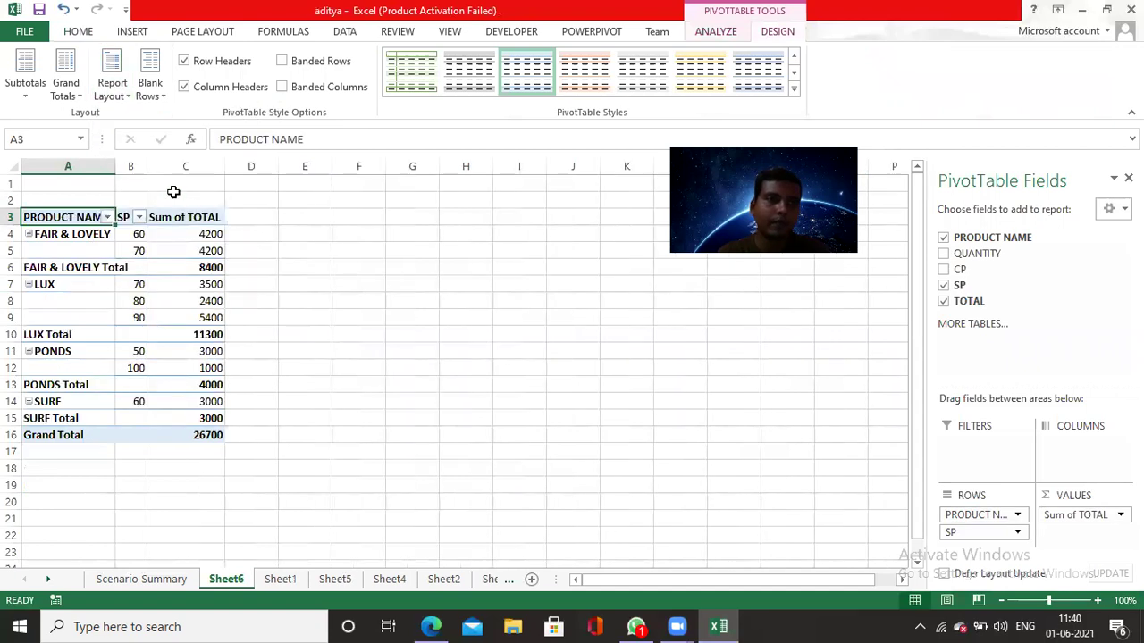
- Turn off the subtotals in the product PivotTable
{"action": "left_click", "coordinate": [26, 97]}
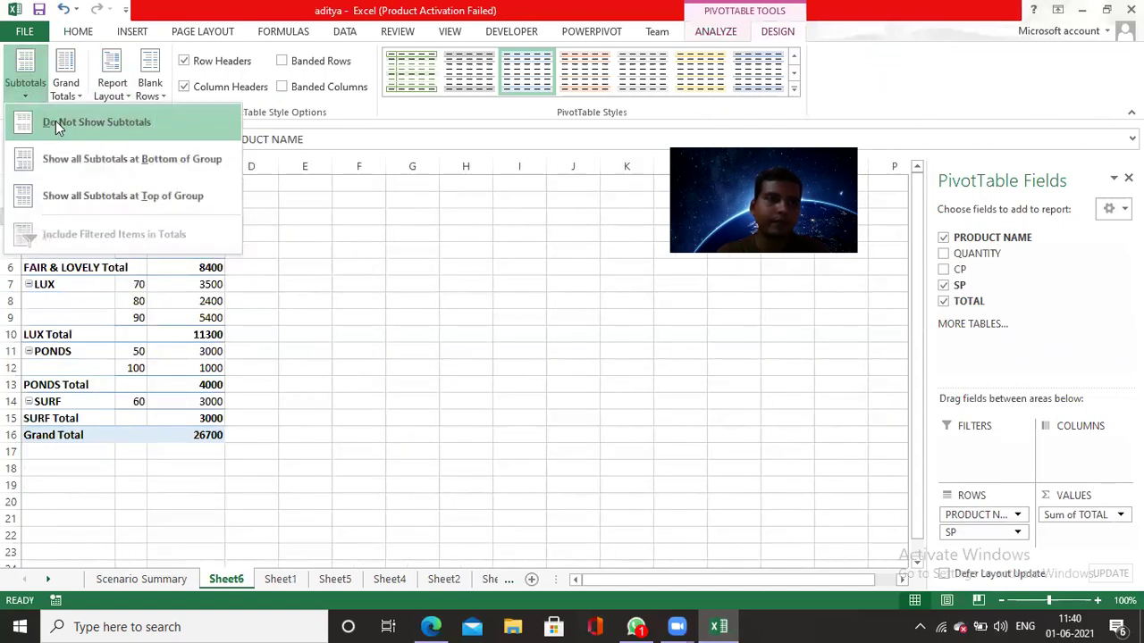
{"action": "left_click", "coordinate": [57, 123]}
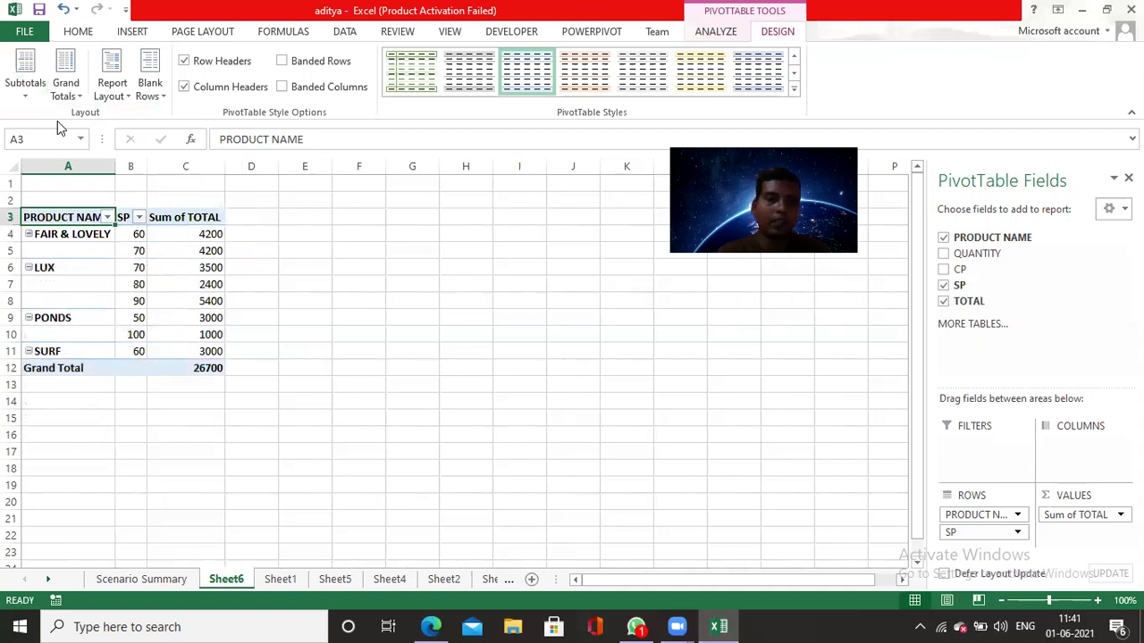
- Open a blank Notepad document and maximize its window
{"action": "left_click", "coordinate": [112, 625]}
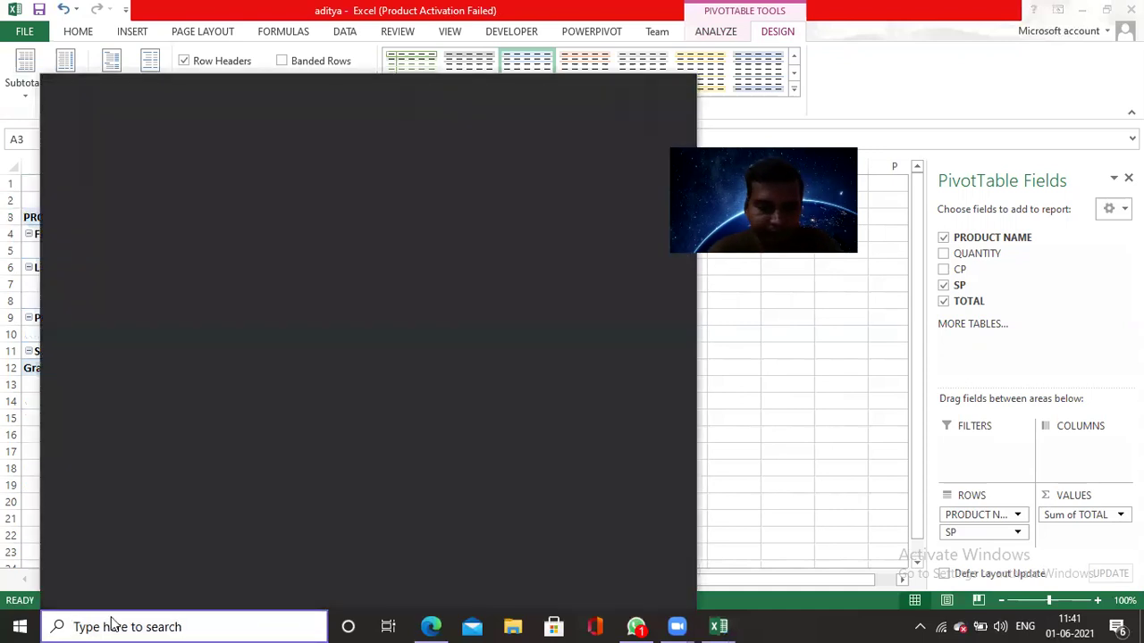
{"action": "type", "text": "note"}
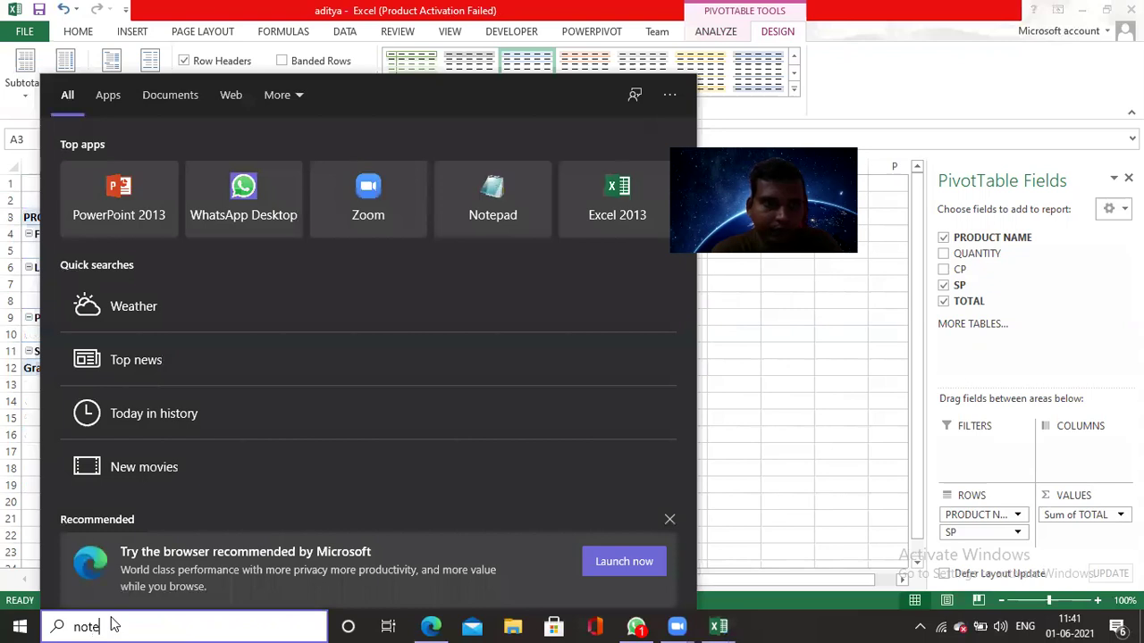
{"action": "type", "text": "pa"}
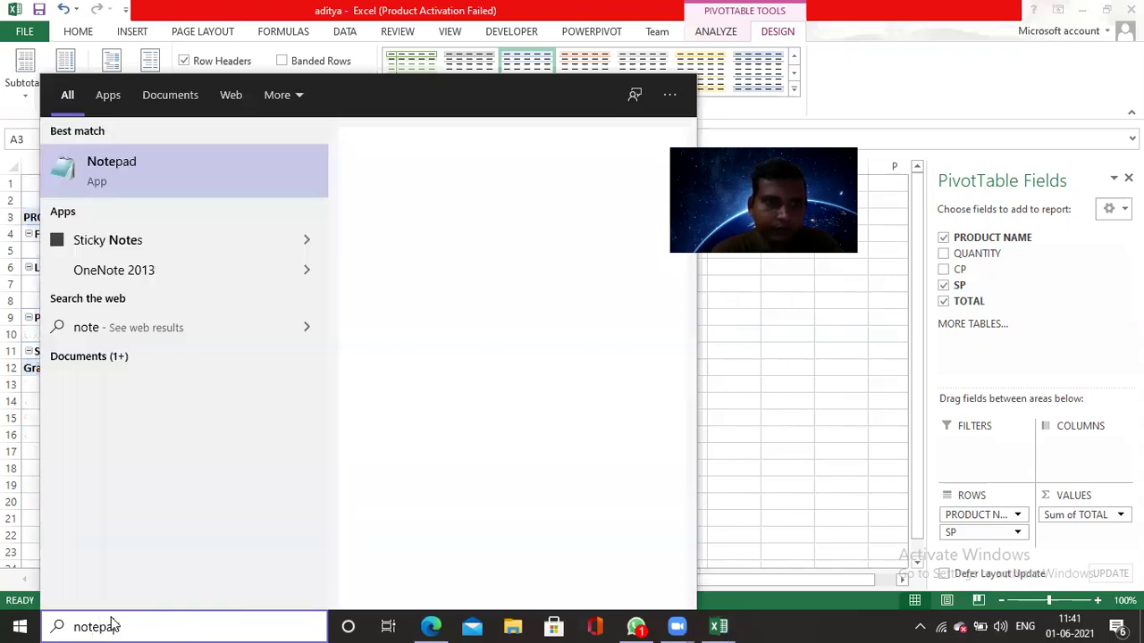
{"action": "type", "text": "d"}
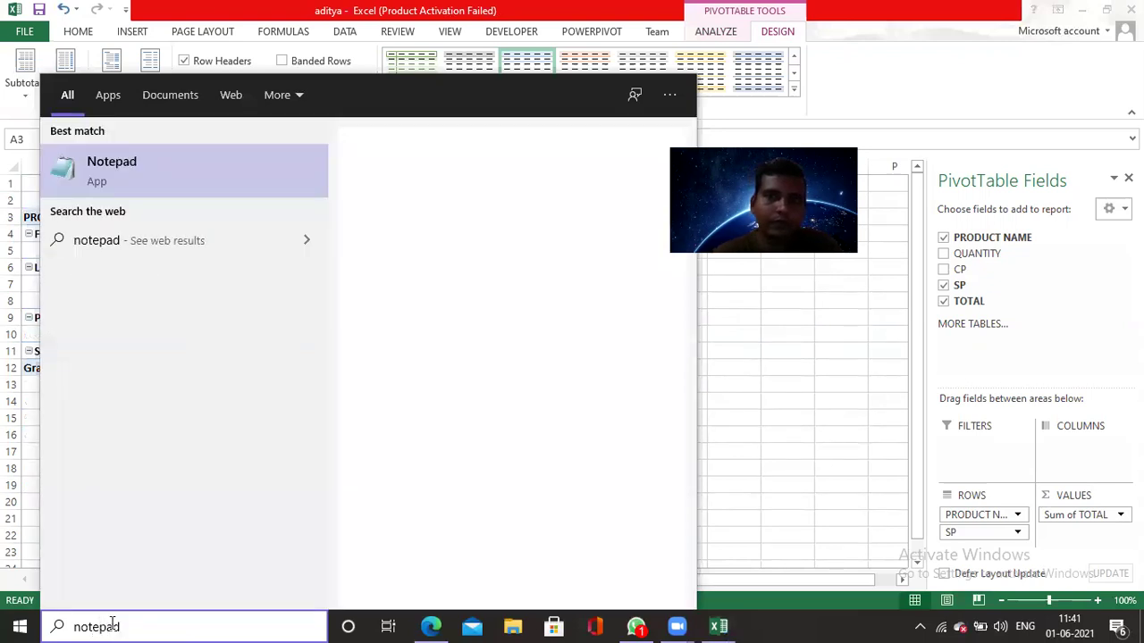
{"action": "key", "text": "Escape"}
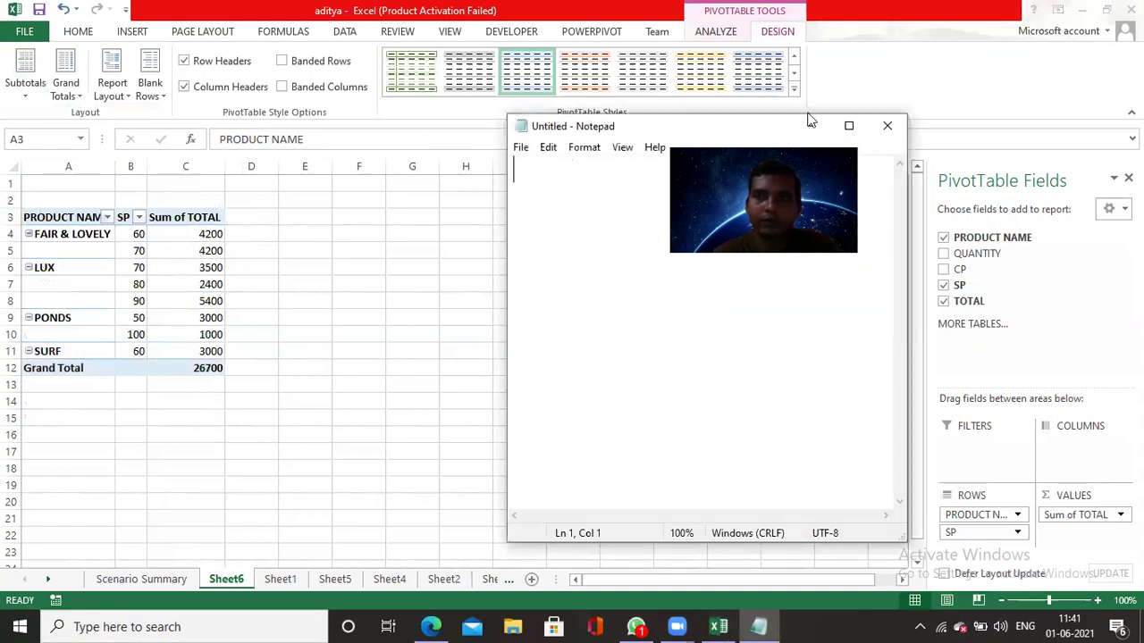
{"action": "left_click", "coordinate": [849, 126]}
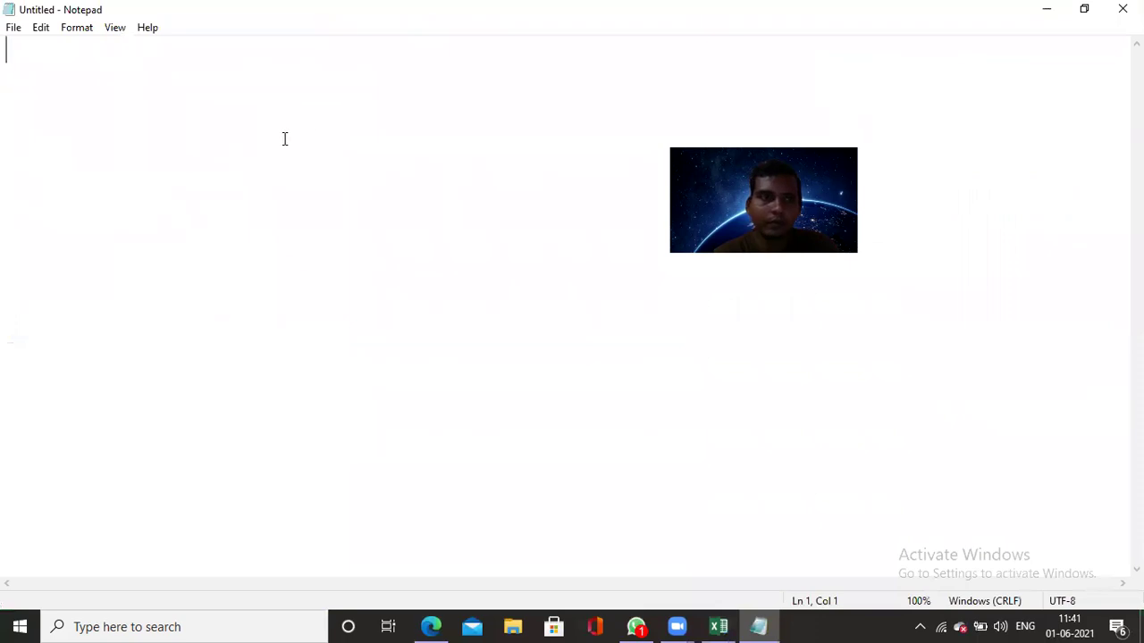
- Write the heading "pivot table:" on the first line of the note
{"action": "type", "text": "p"}
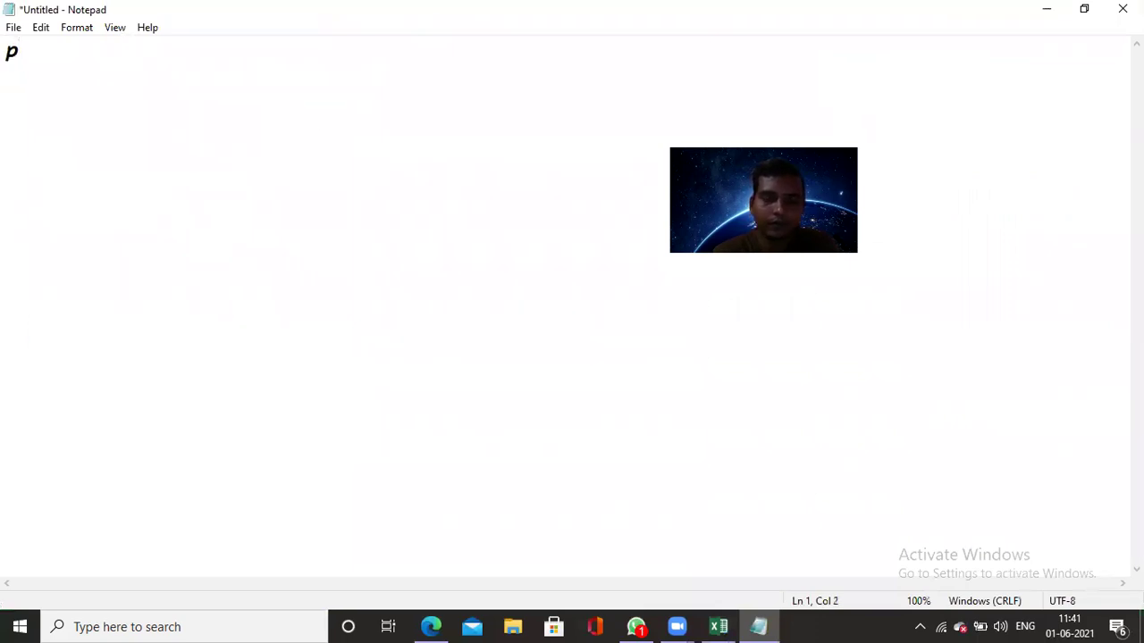
{"action": "type", "text": "ivot "}
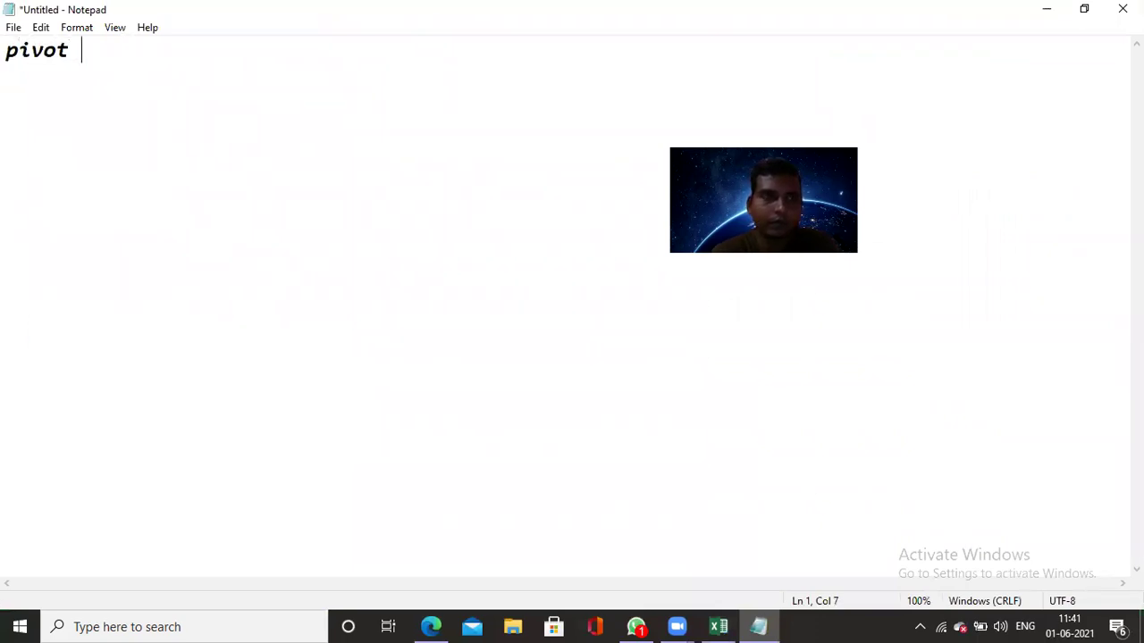
{"action": "type", "text": "table:"}
{"action": "key", "text": "Return"}
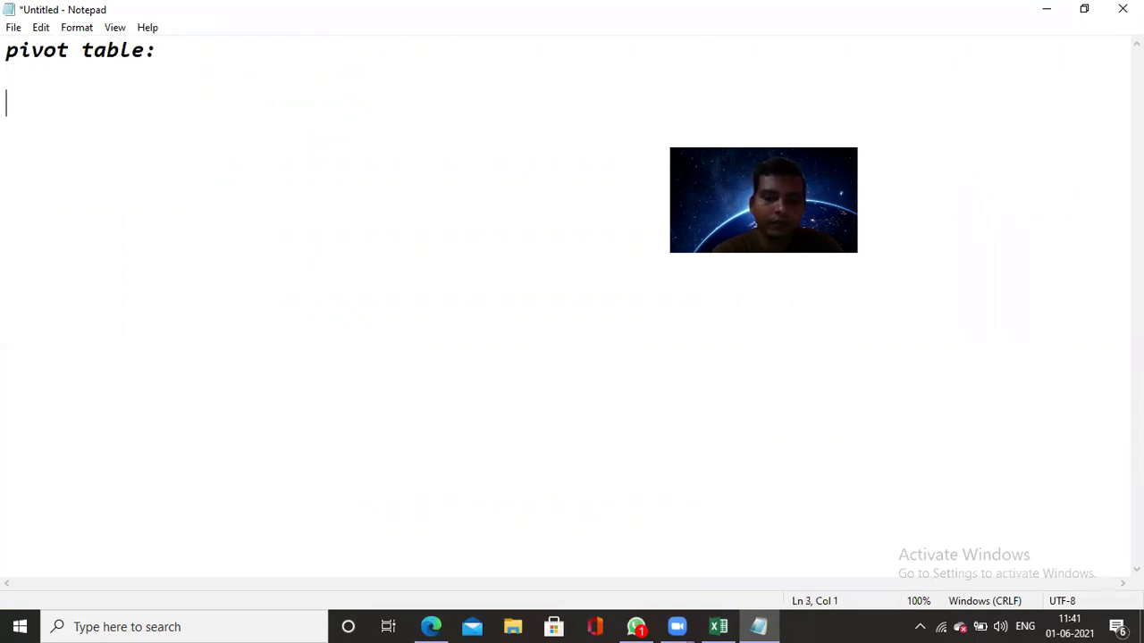
- Below the heading, write the definition "it is used to represent sumrise report to the table."
{"action": "type", "text": "it is "}
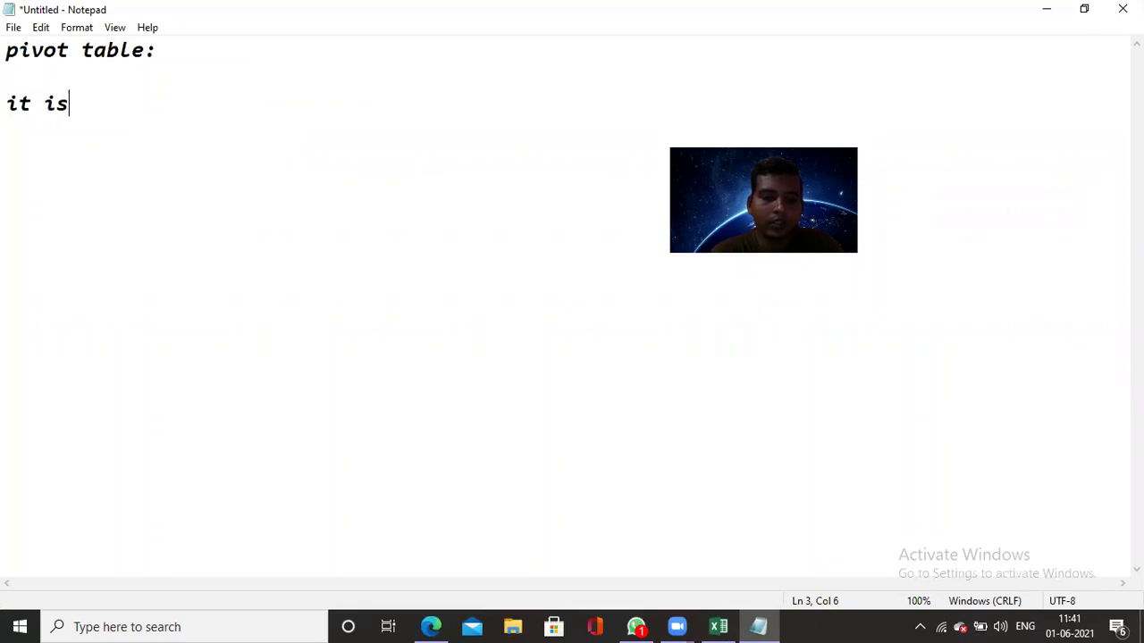
{"action": "type", "text": "used t"}
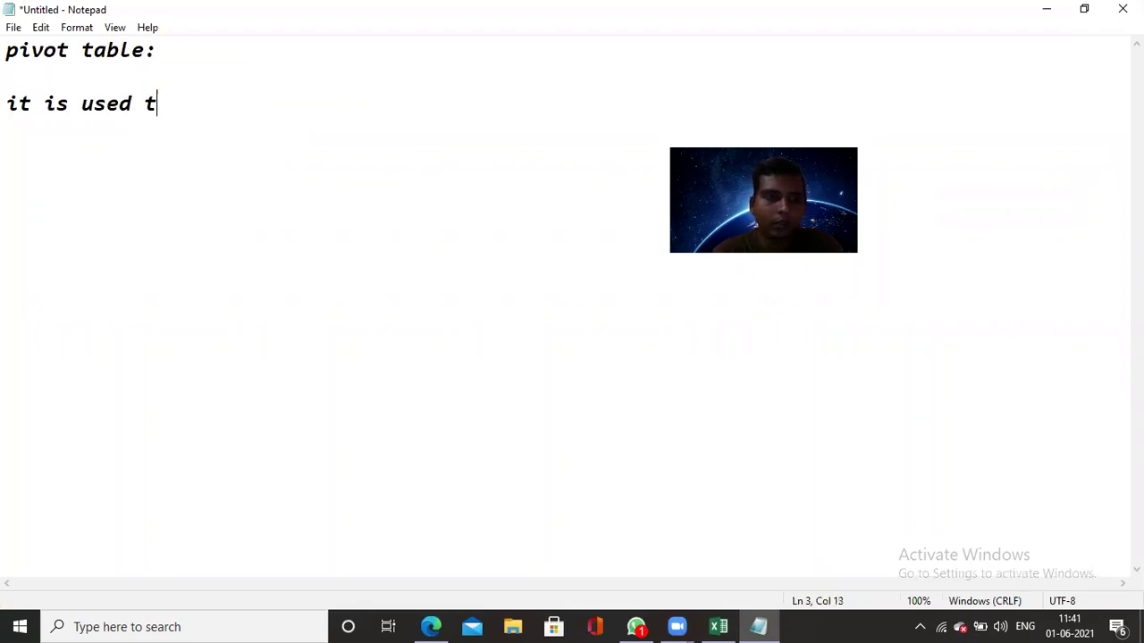
{"action": "type", "text": "o repr"}
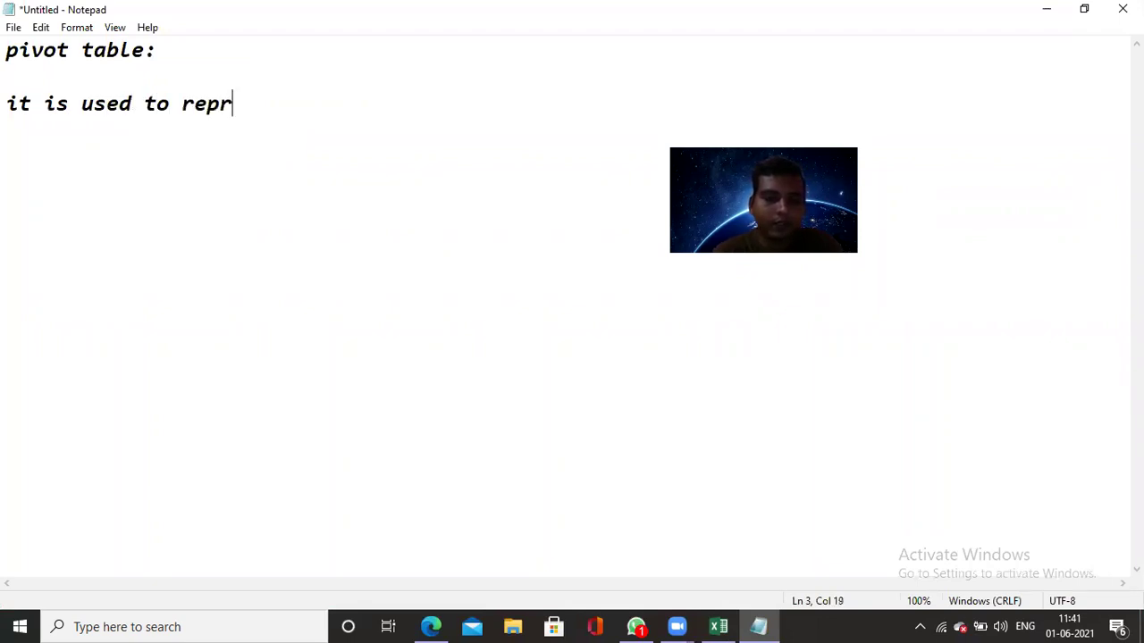
{"action": "type", "text": "esent "}
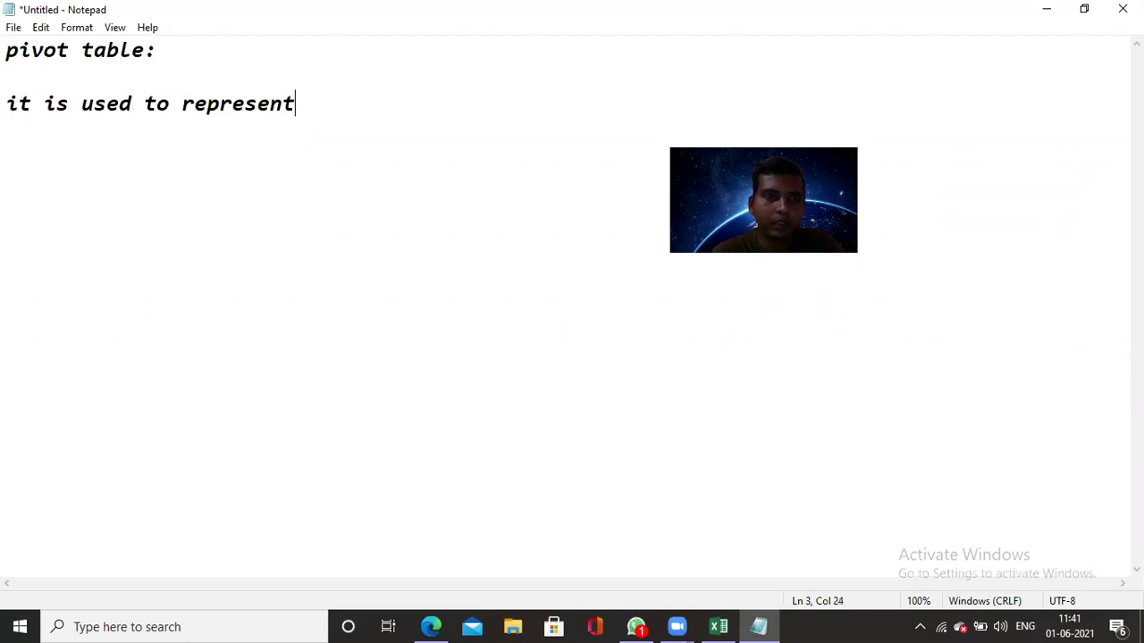
{"action": "type", "text": "sumri"}
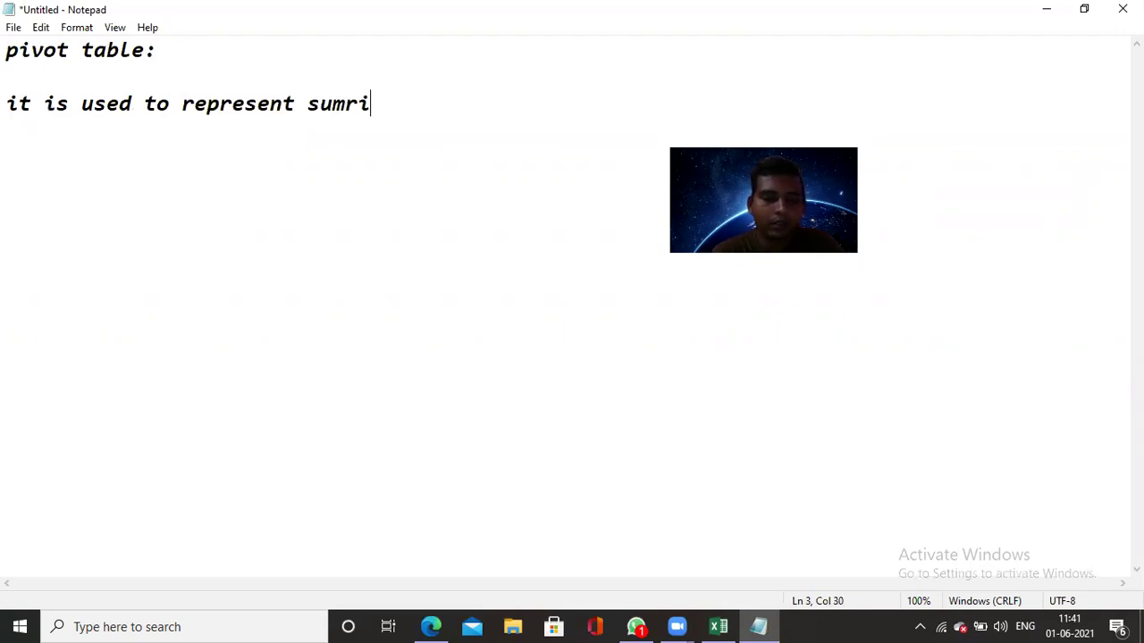
{"action": "type", "text": "se report "}
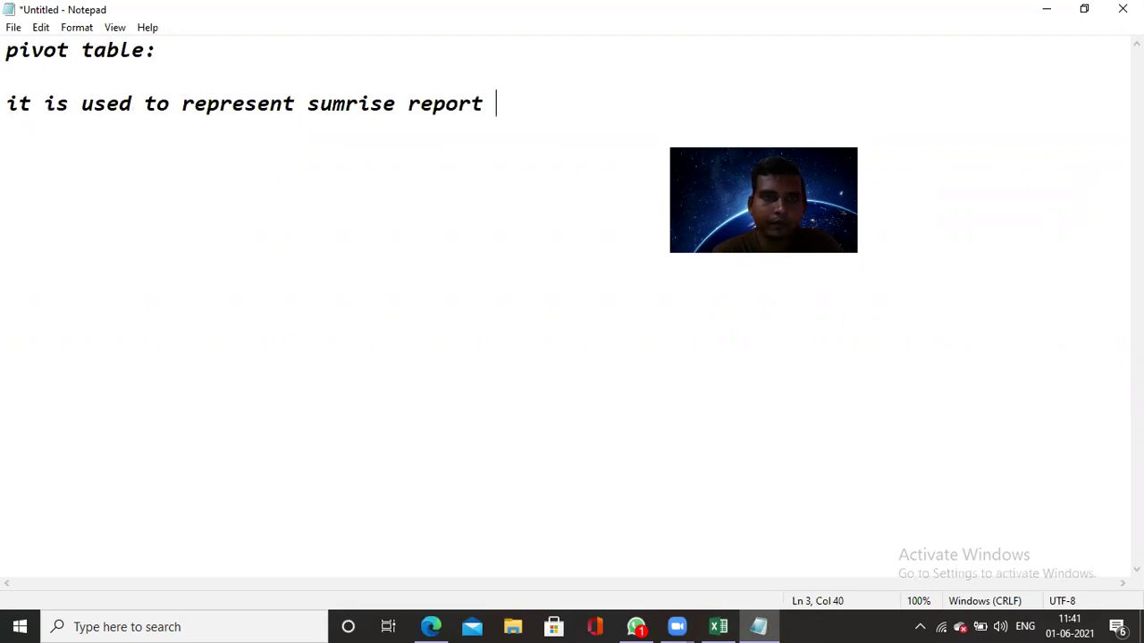
{"action": "type", "text": "i"}
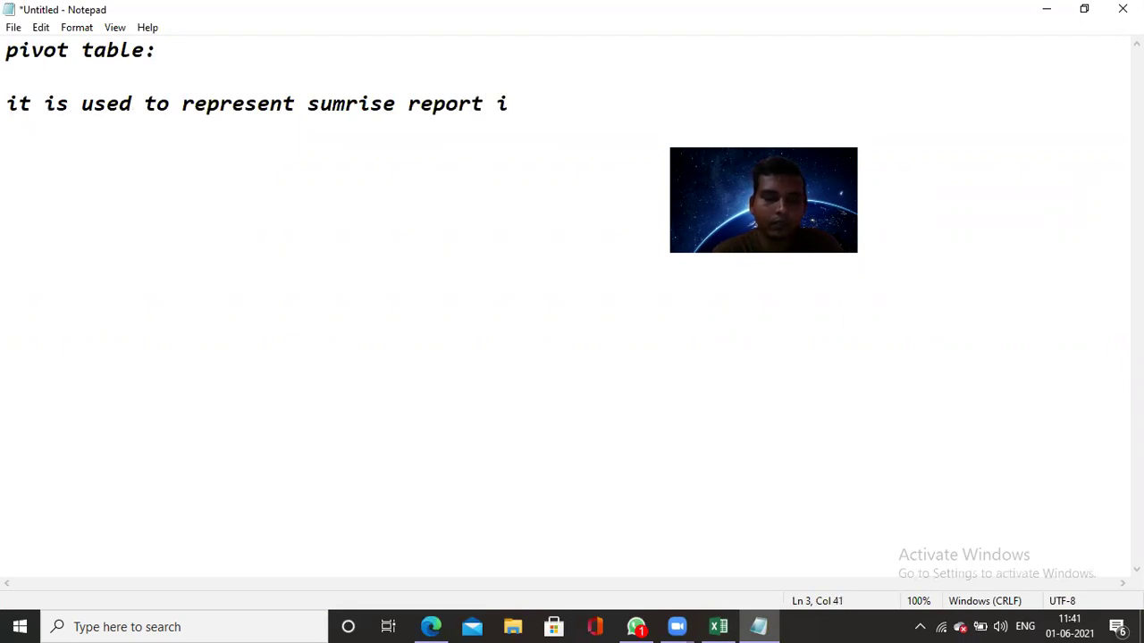
{"action": "key", "text": "BackSpace"}
{"action": "type", "text": "to "}
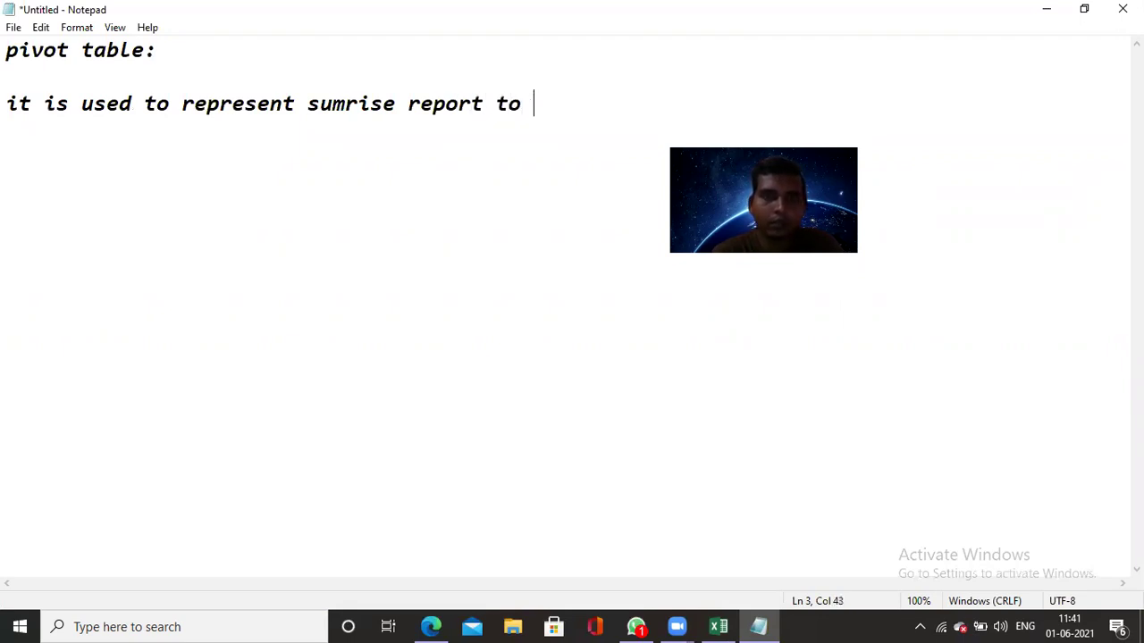
{"action": "type", "text": "the table"}
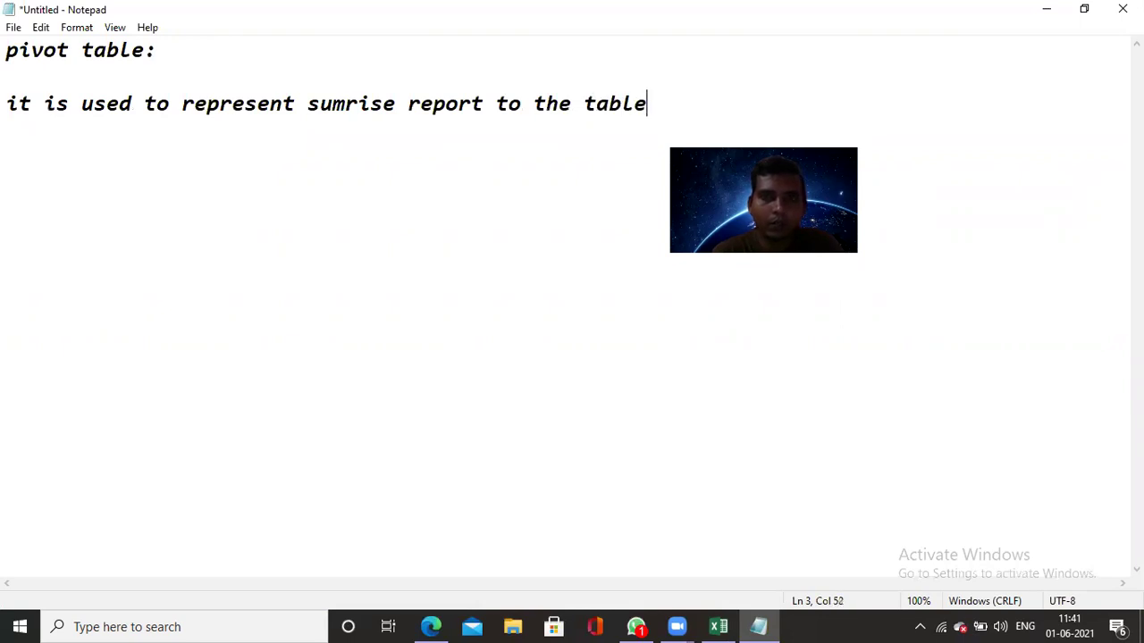
{"action": "type", "text": "."}
{"action": "key", "text": "Return"}
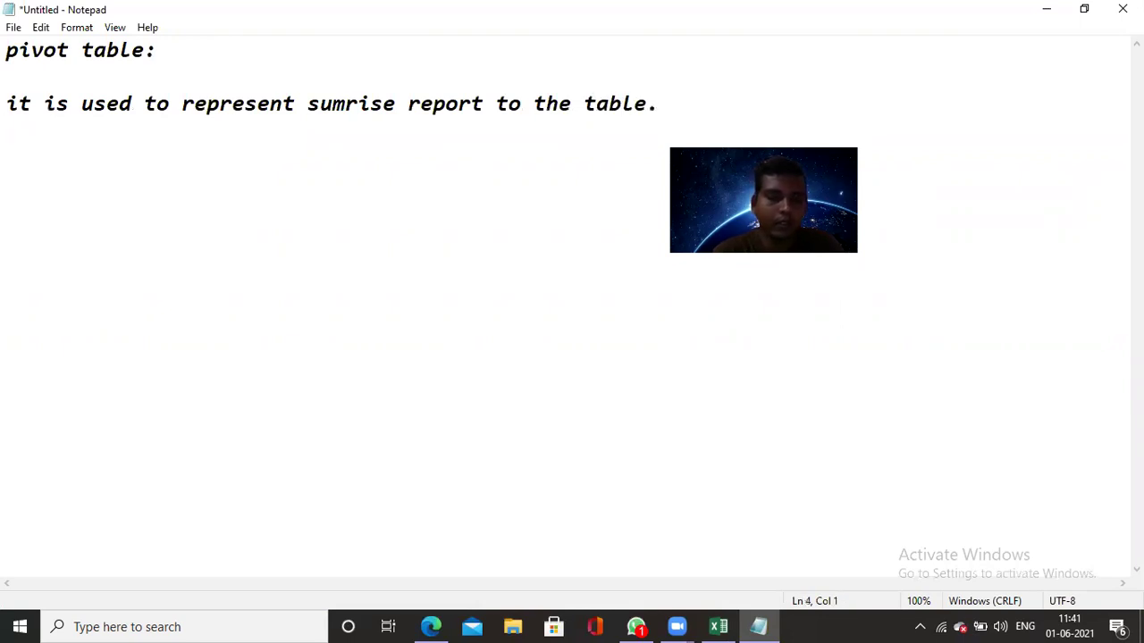
- Add the line "it is always applied on the base orginal table" below the definition
{"action": "type", "text": "it is always applied on "}
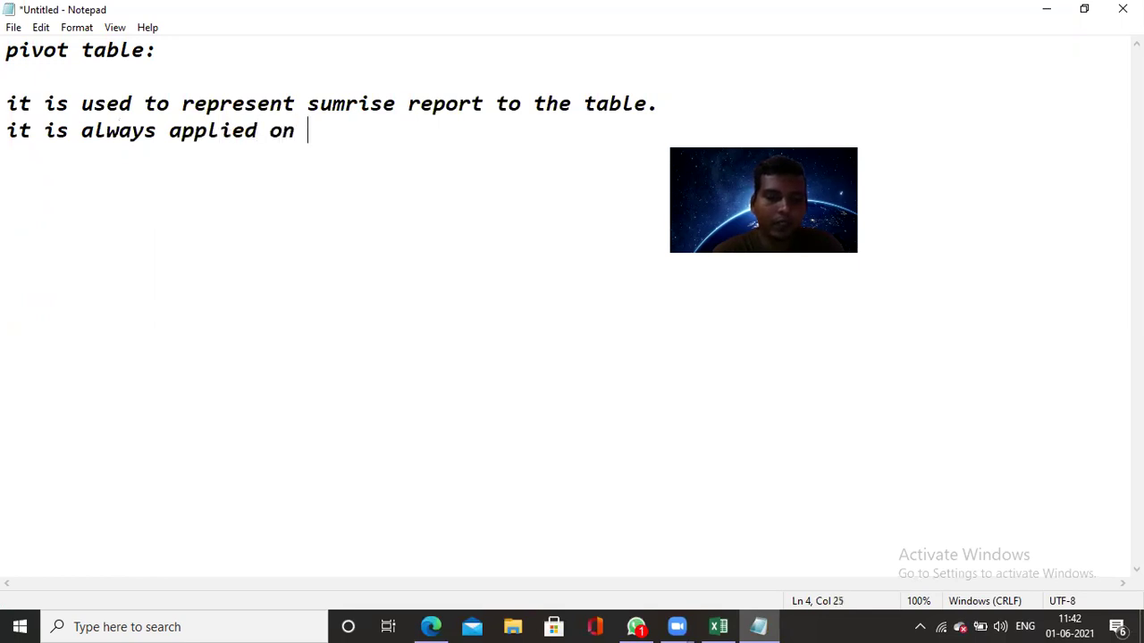
{"action": "type", "text": "the ba"}
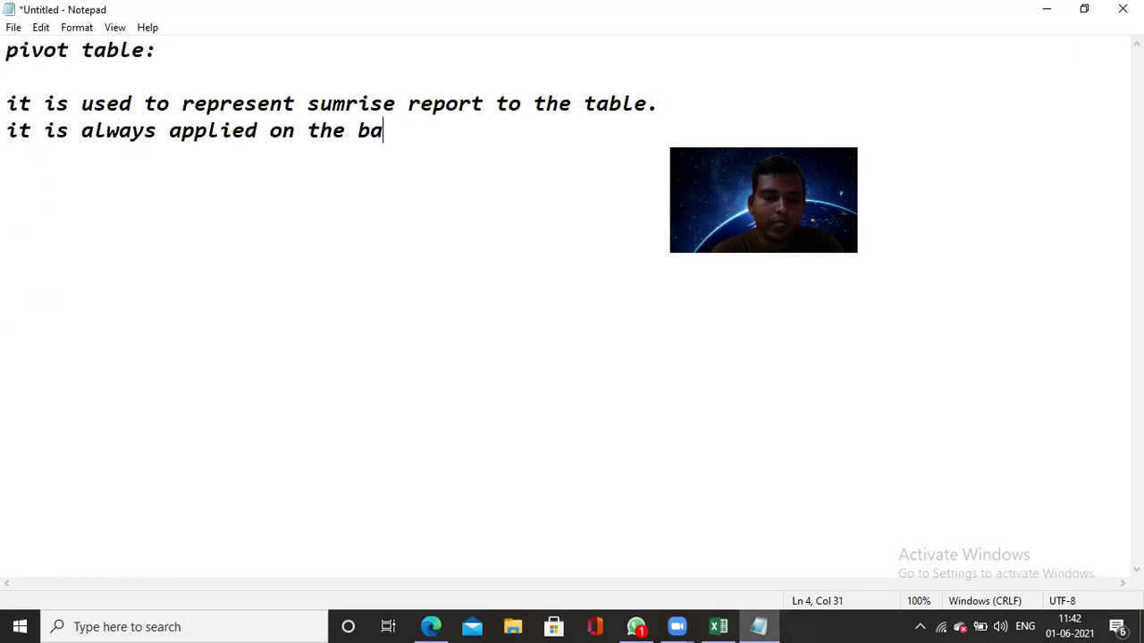
{"action": "type", "text": "se orginal table"}
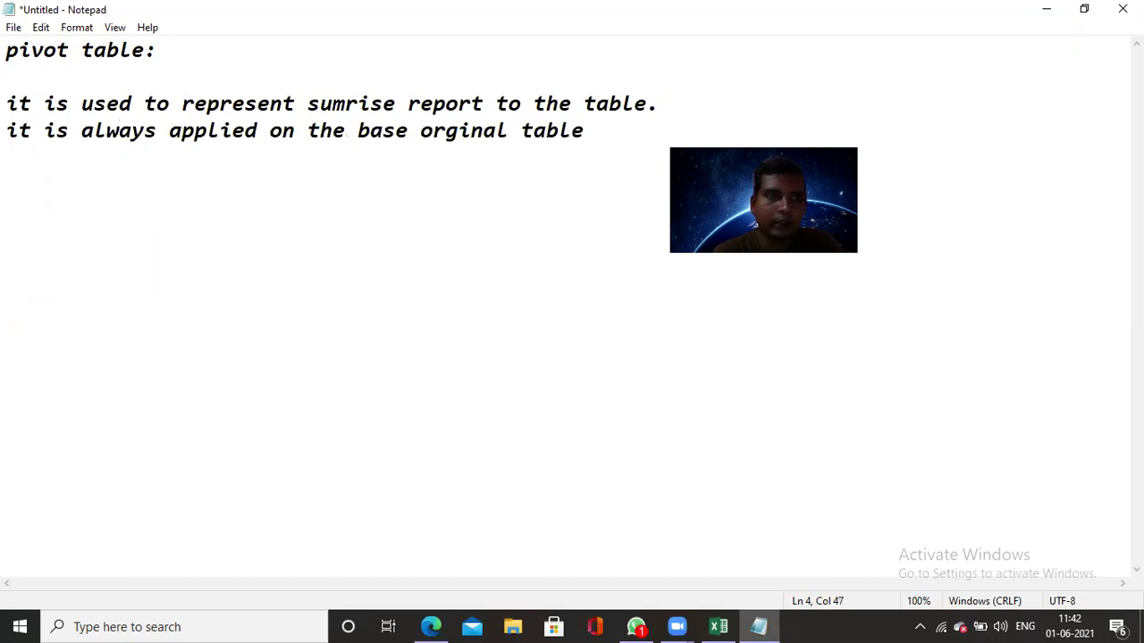
- Add a "step:" heading and, after a blank line, the first list item "1. select your table"
{"action": "key", "text": "Return"}
{"action": "type", "text": "step"}
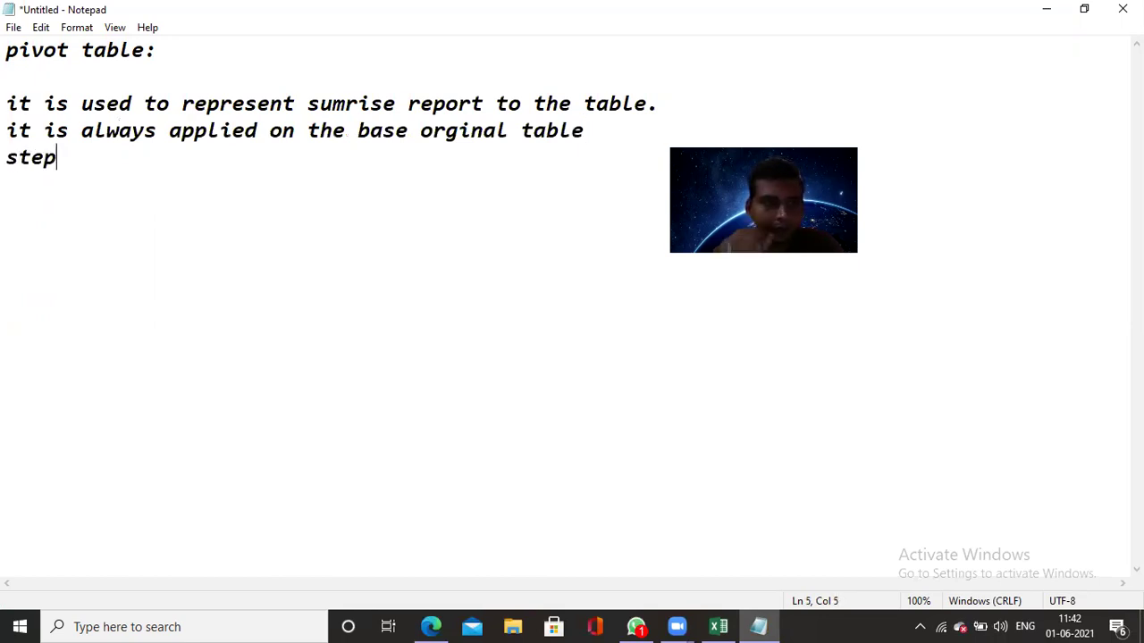
{"action": "type", "text": ":"}
{"action": "key", "text": "Return"}
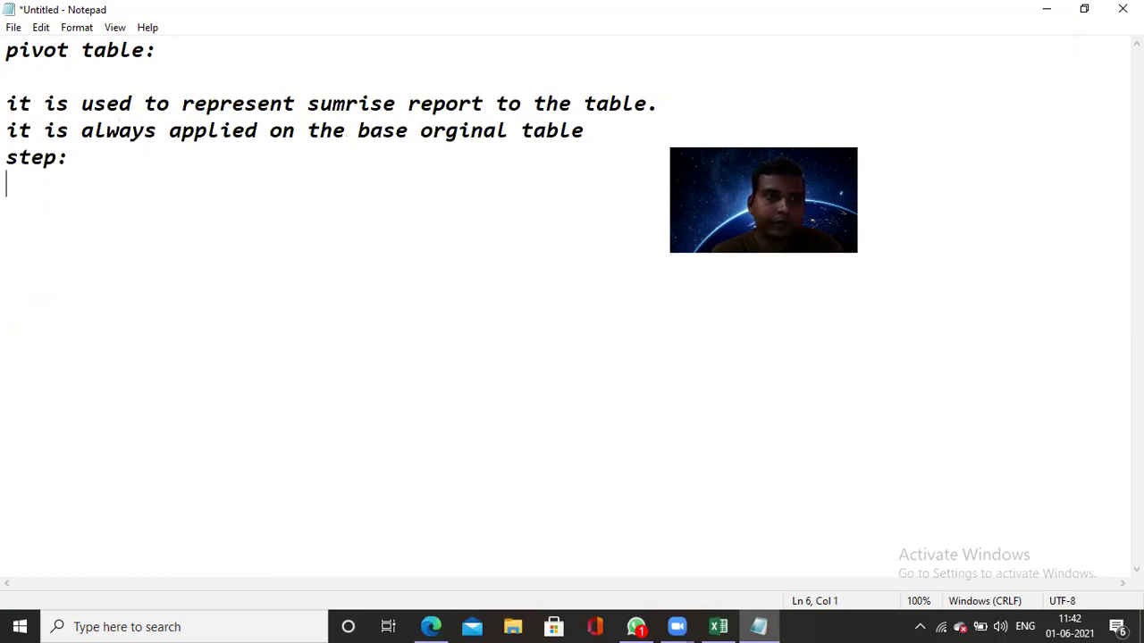
{"action": "type", "text": "1.  "}
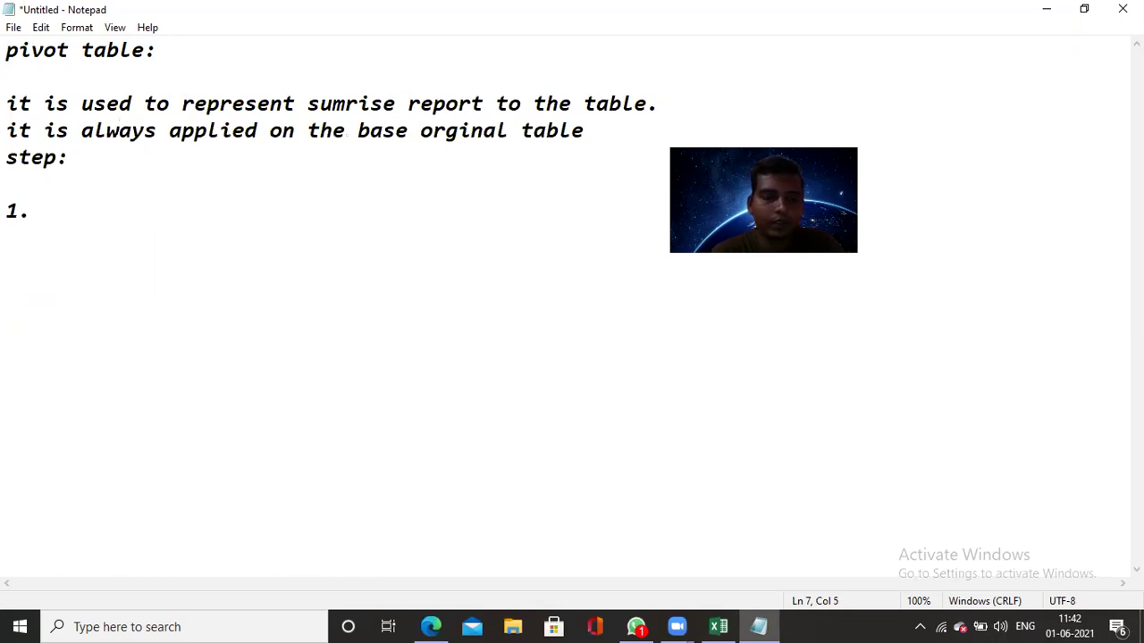
{"action": "type", "text": "sselect "}
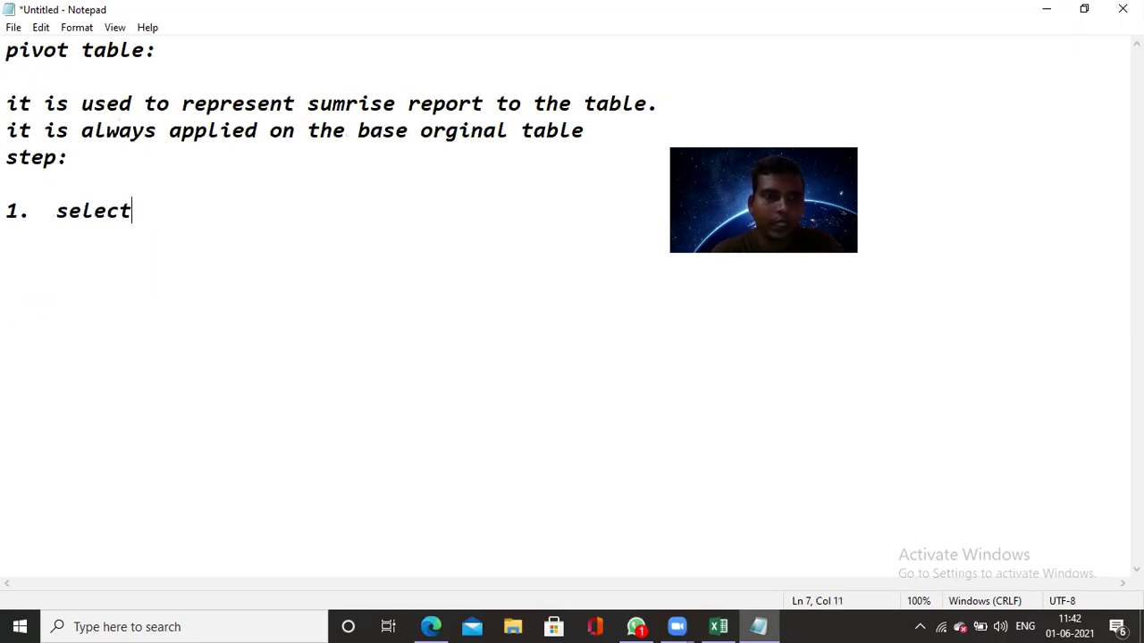
{"action": "type", "text": "t"}
{"action": "key", "text": "BackSpace"}
{"action": "type", "text": "you"}
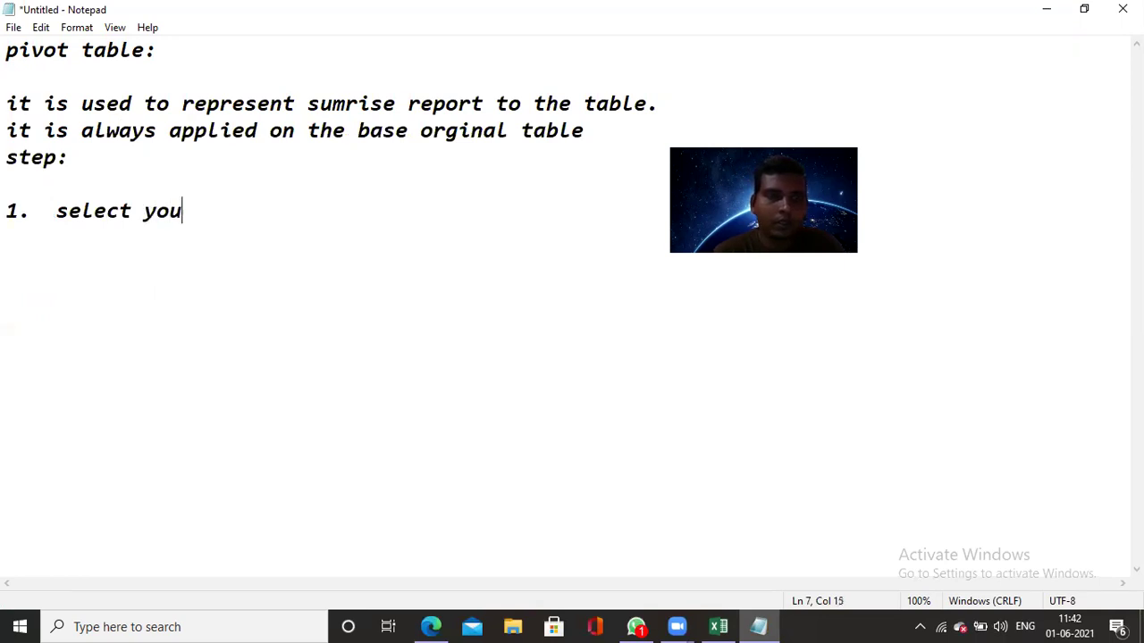
{"action": "type", "text": "r table"}
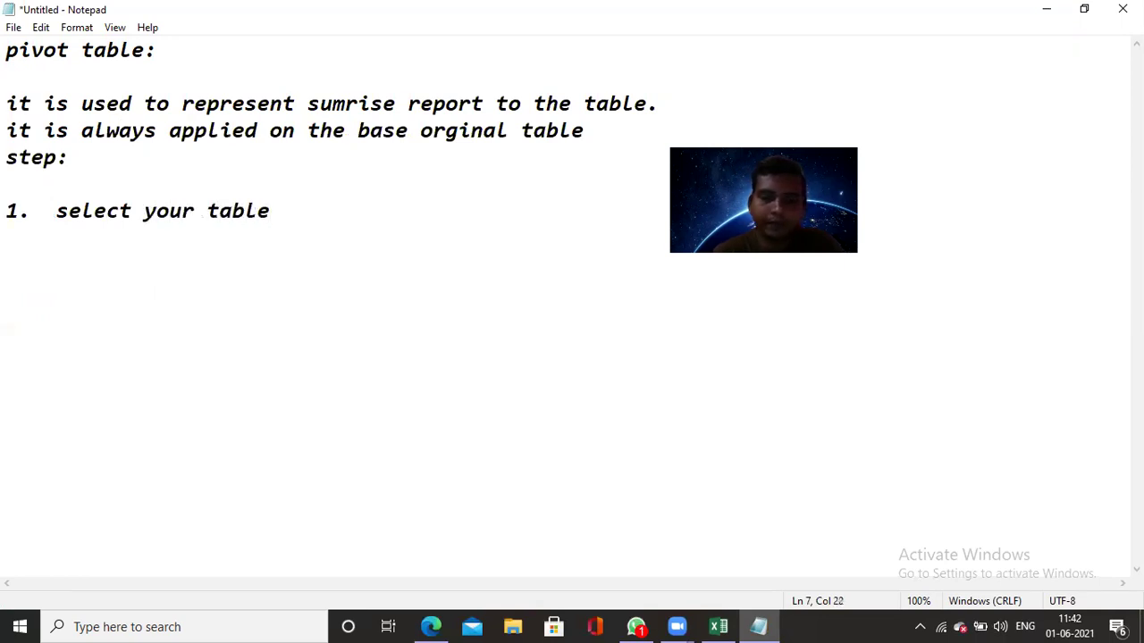
- Add the second list item "2. click insert tab"
{"action": "key", "text": "Return"}
{"action": "type", "text": "2. cl"}
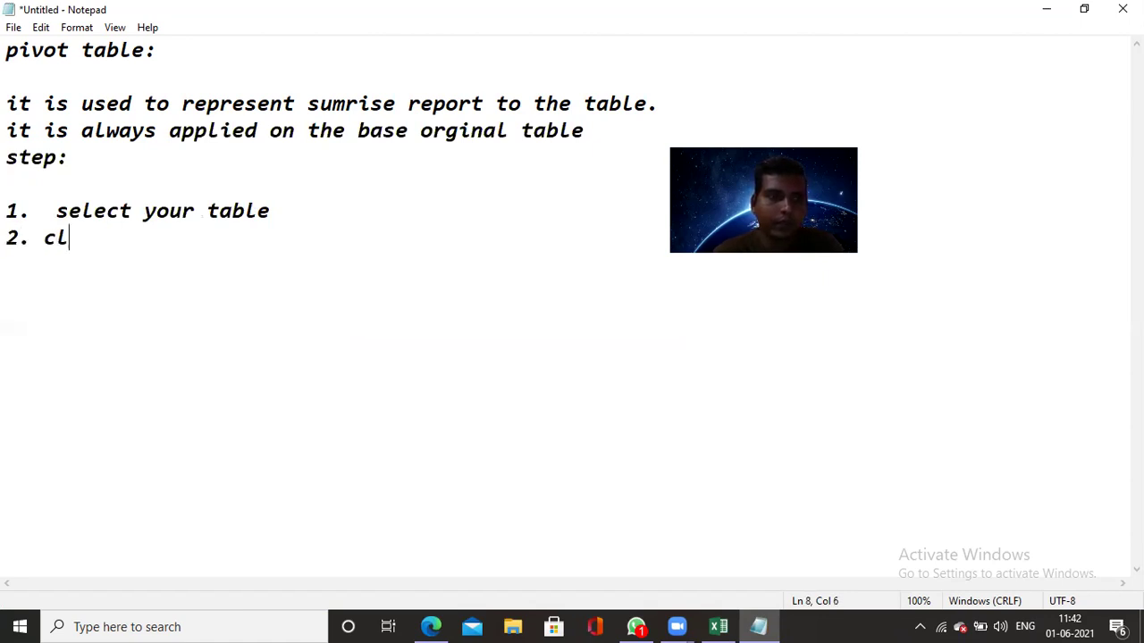
{"action": "type", "text": "ick y"}
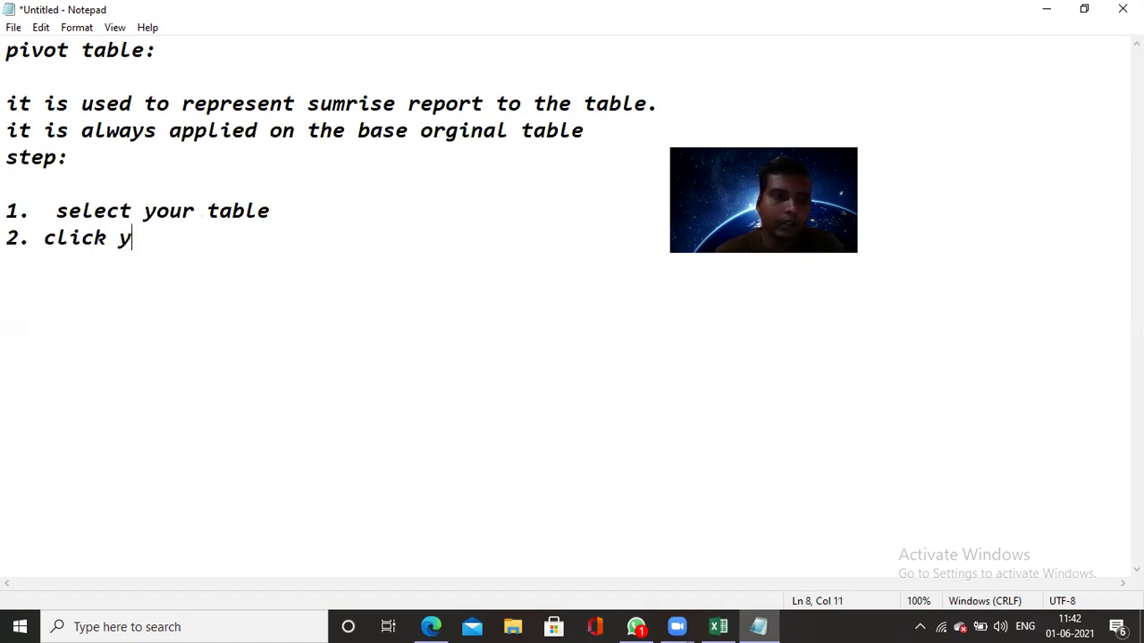
{"action": "key", "text": "BackSpace"}
{"action": "type", "text": "insert tab"}
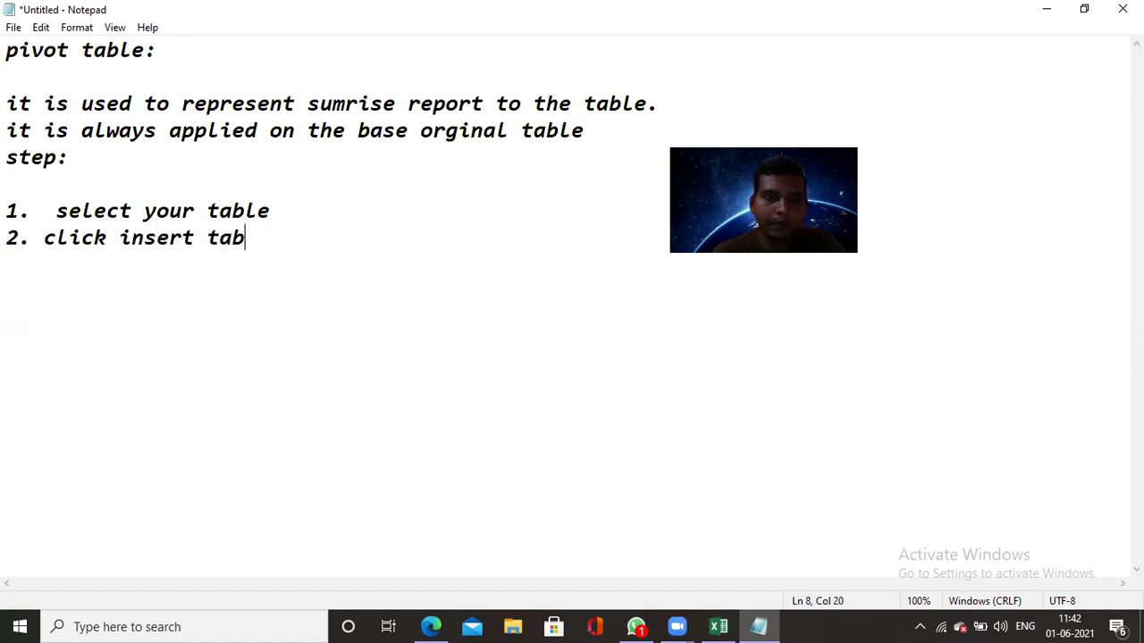
- Add the third list item "3. click pivot table" on a new line
{"action": "key", "text": "Return"}
{"action": "type", "text": "3. click pivoast"}
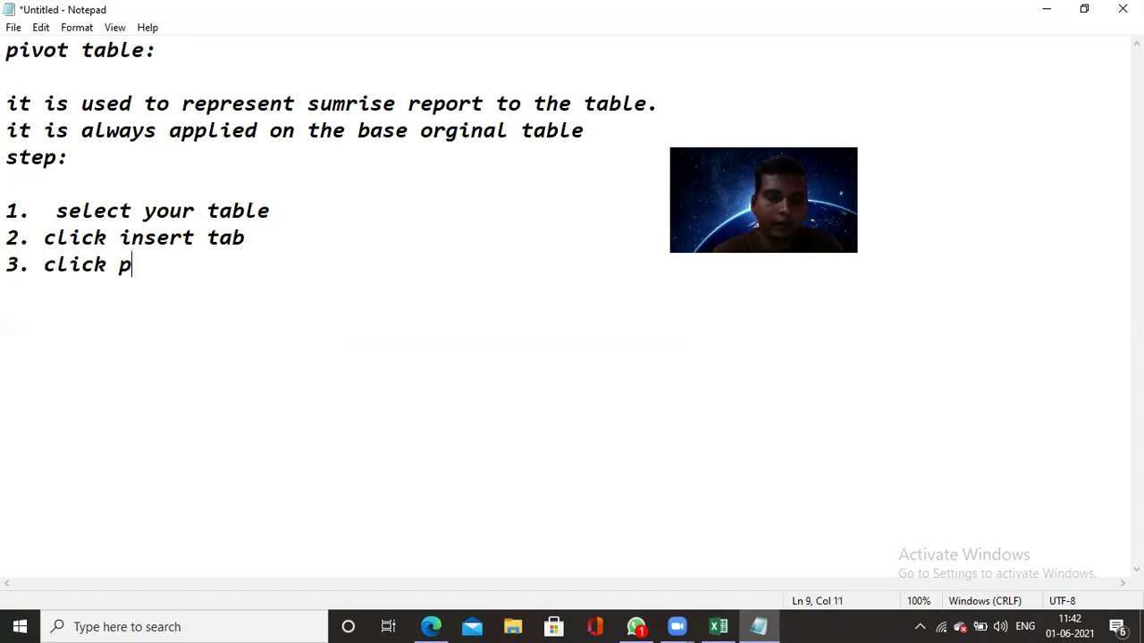
{"action": "key", "text": "BackSpace"}
{"action": "key", "text": "BackSpace"}
{"action": "key", "text": "BackSpace"}
{"action": "type", "text": "t "}
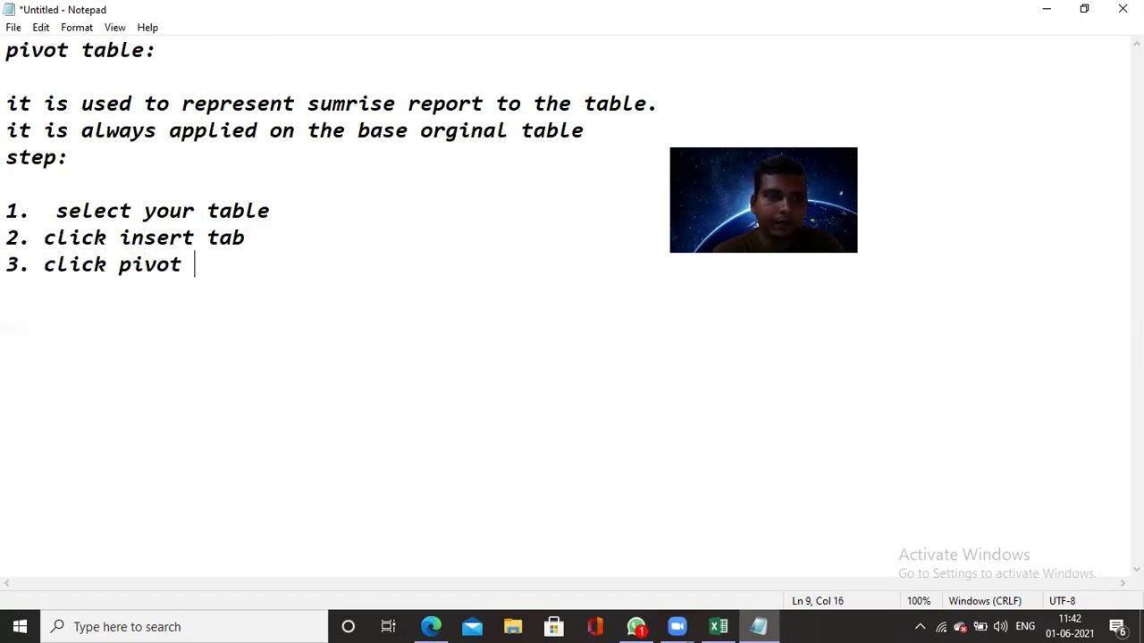
{"action": "type", "text": "table"}
- Add the fourth list item "4. select new worksheet or exsiting worksheet." on a new line
{"action": "key", "text": "Return"}
{"action": "type", "text": "4."}
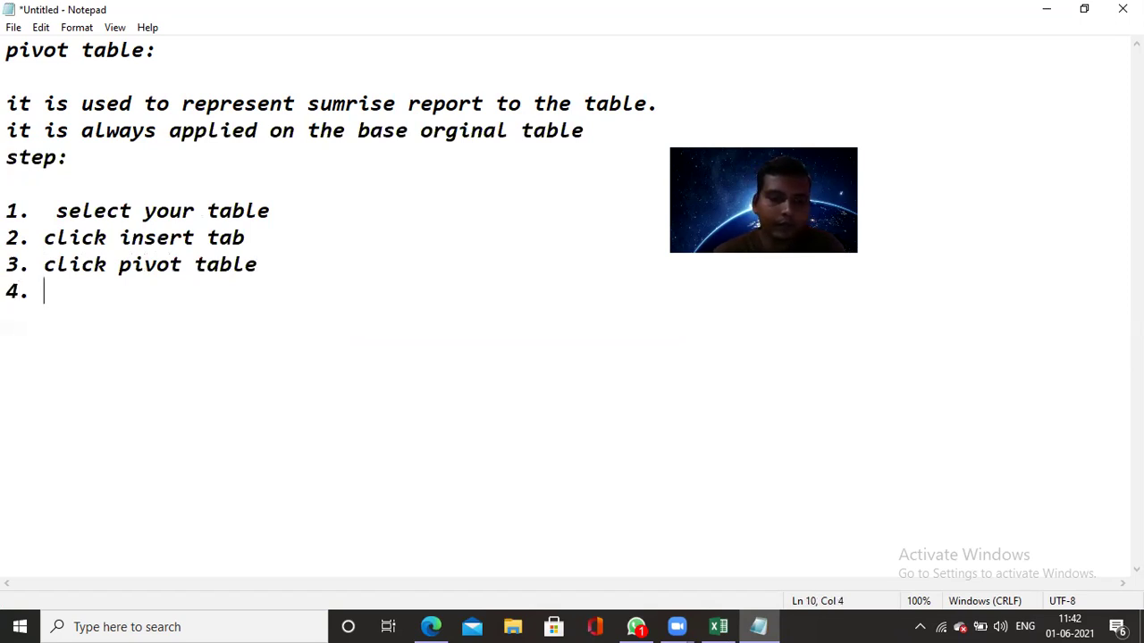
{"action": "type", "text": " sele"}
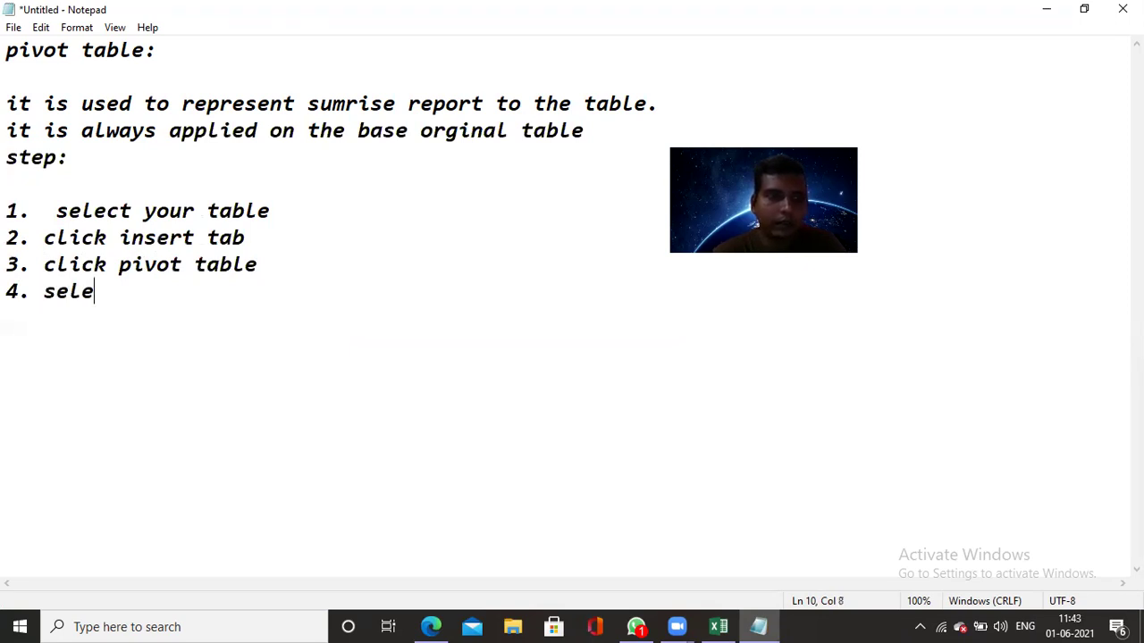
{"action": "type", "text": "ct new "}
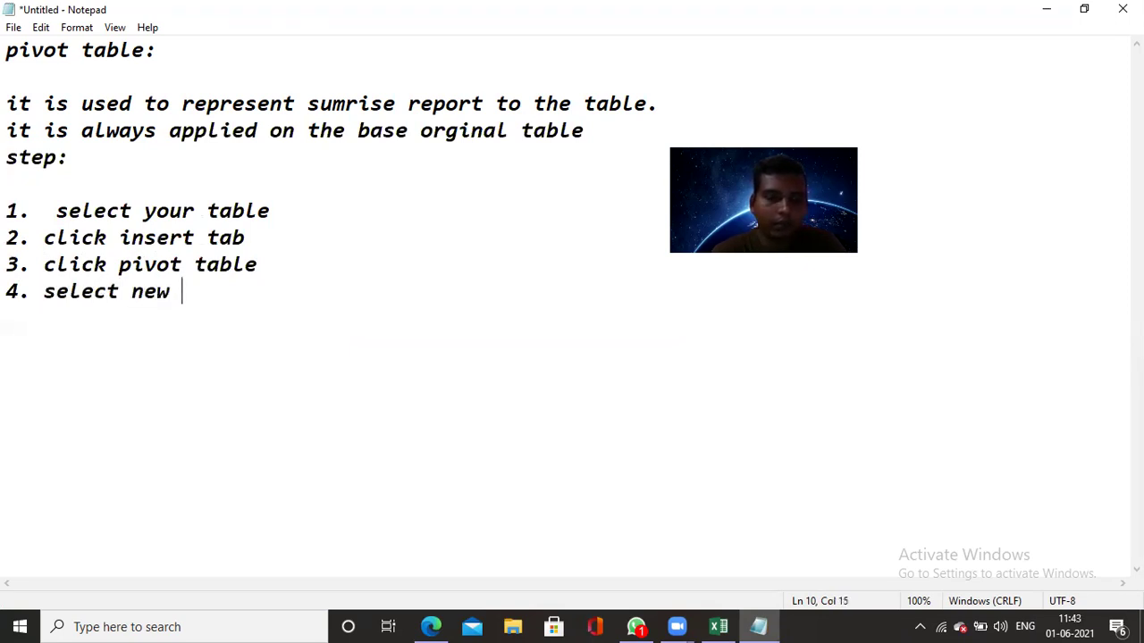
{"action": "type", "text": "wor"}
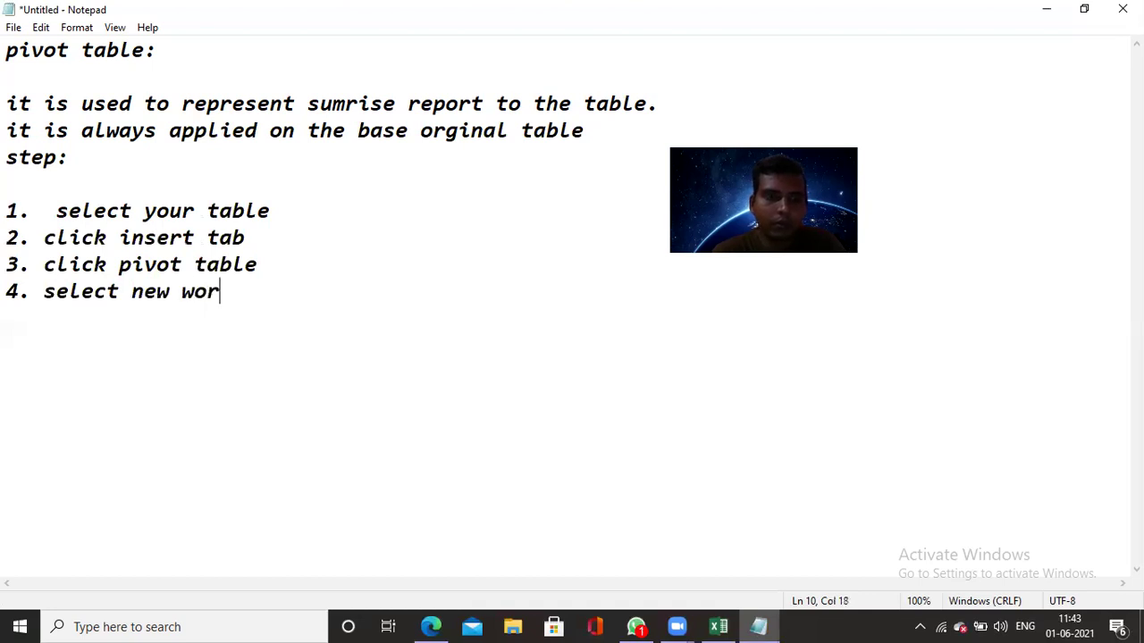
{"action": "type", "text": "ksheet "}
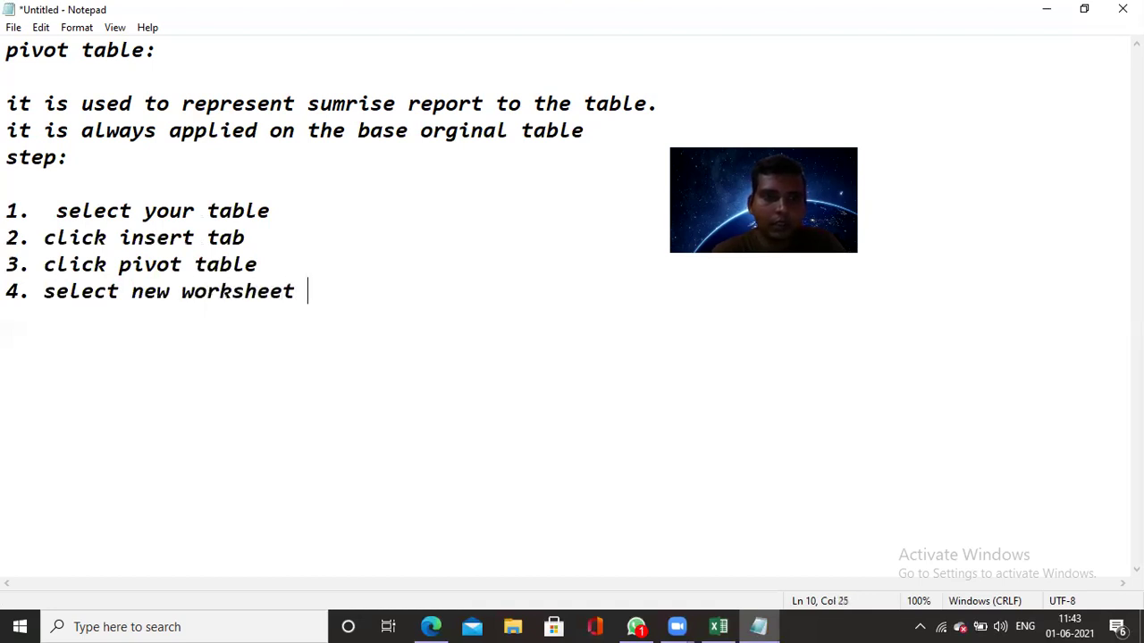
{"action": "type", "text": "or ex"}
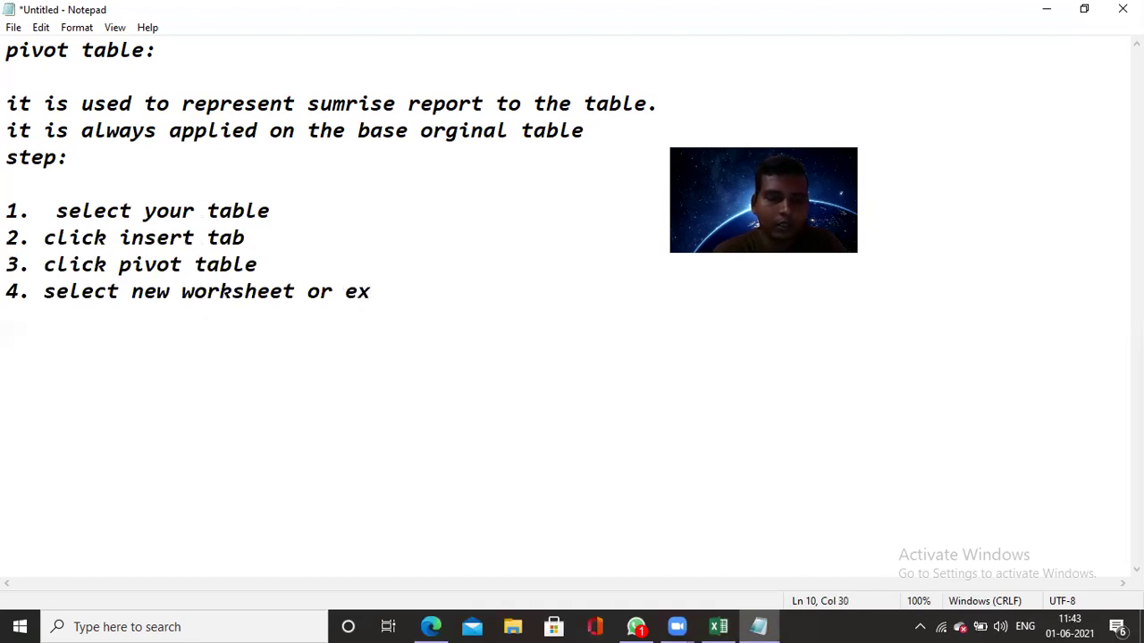
{"action": "type", "text": "siting worksheet"}
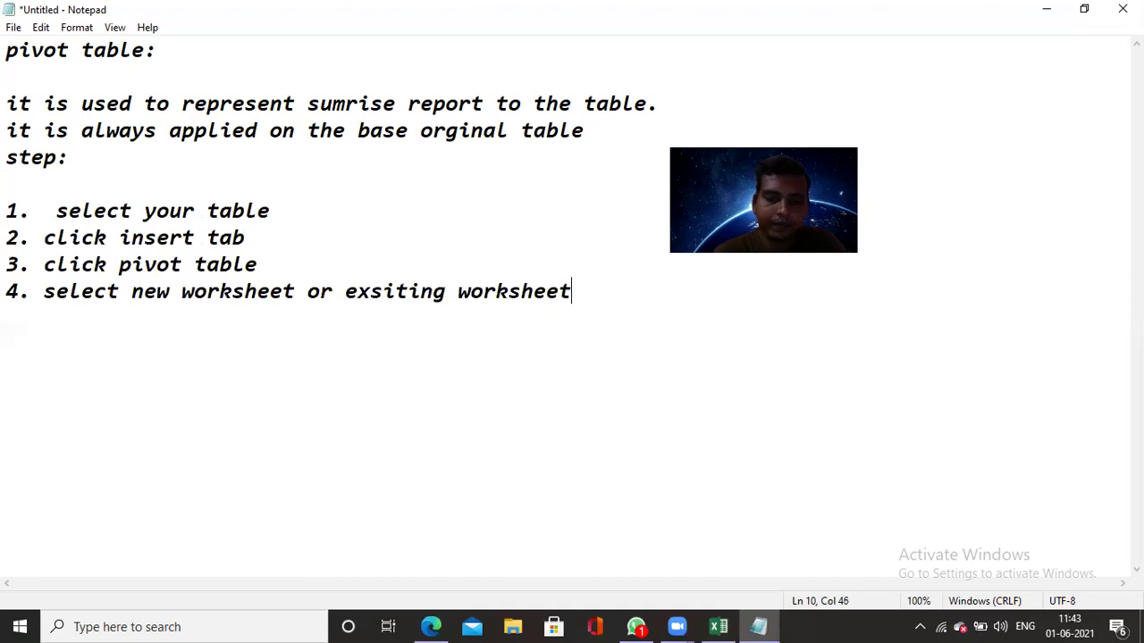
{"action": "type", "text": "."}
- Add the fifth list item "5. click ok." below the fourth
{"action": "key", "text": "Return"}
{"action": "type", "text": "5. click ok"}
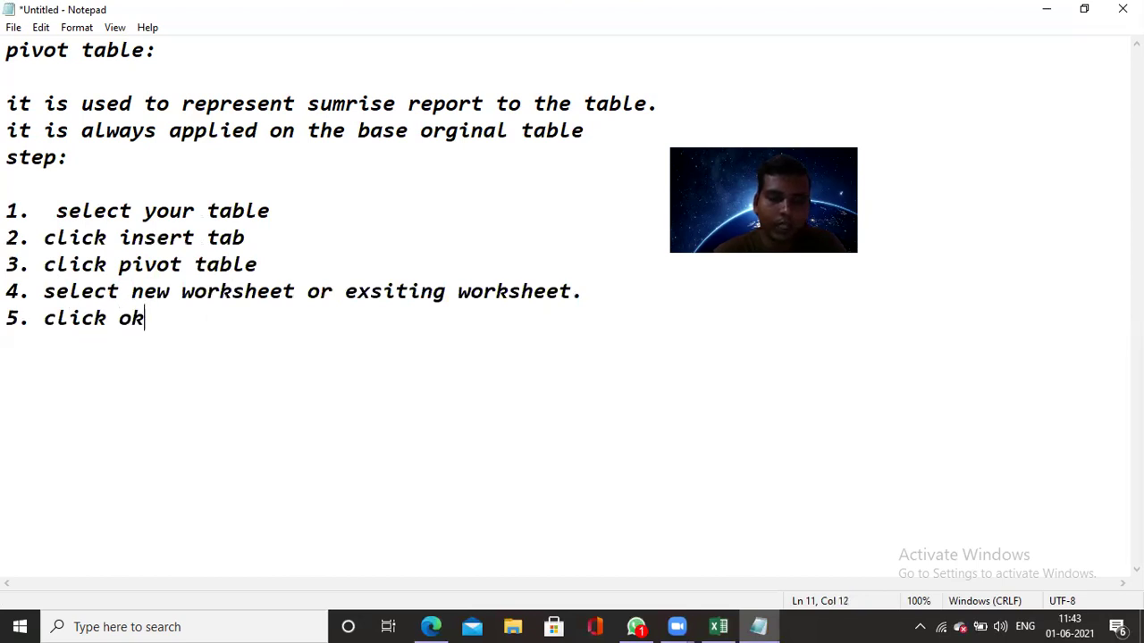
{"action": "type", "text": "."}
- Start the sixth list item with the line "6. after applying pivot table one pivot table field will be"
{"action": "key", "text": "Return"}
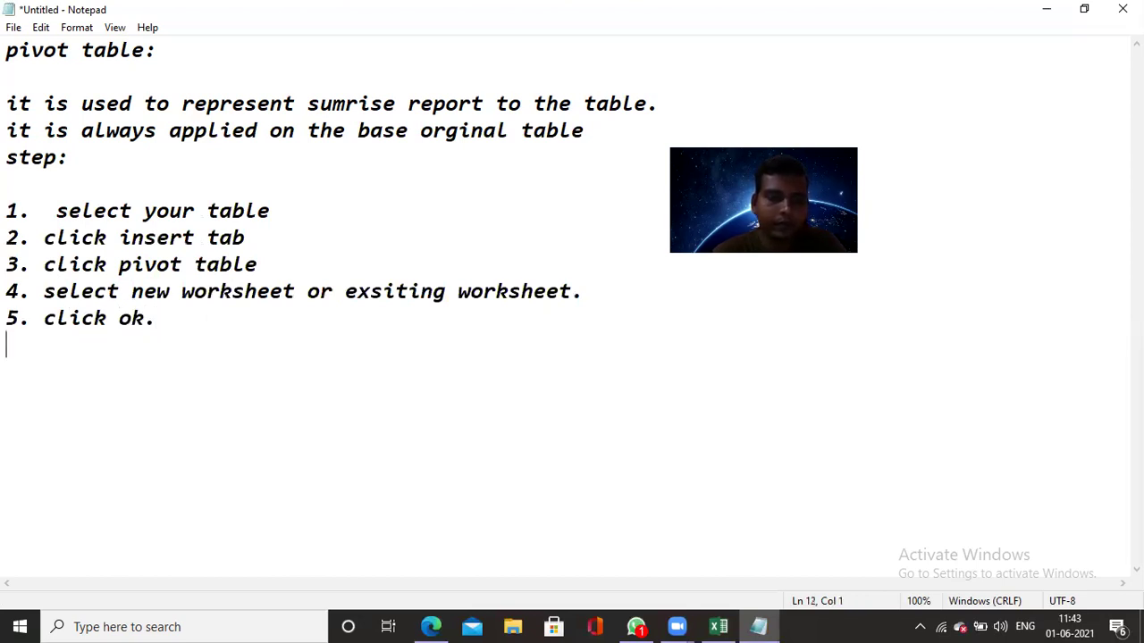
{"action": "type", "text": "6. after"}
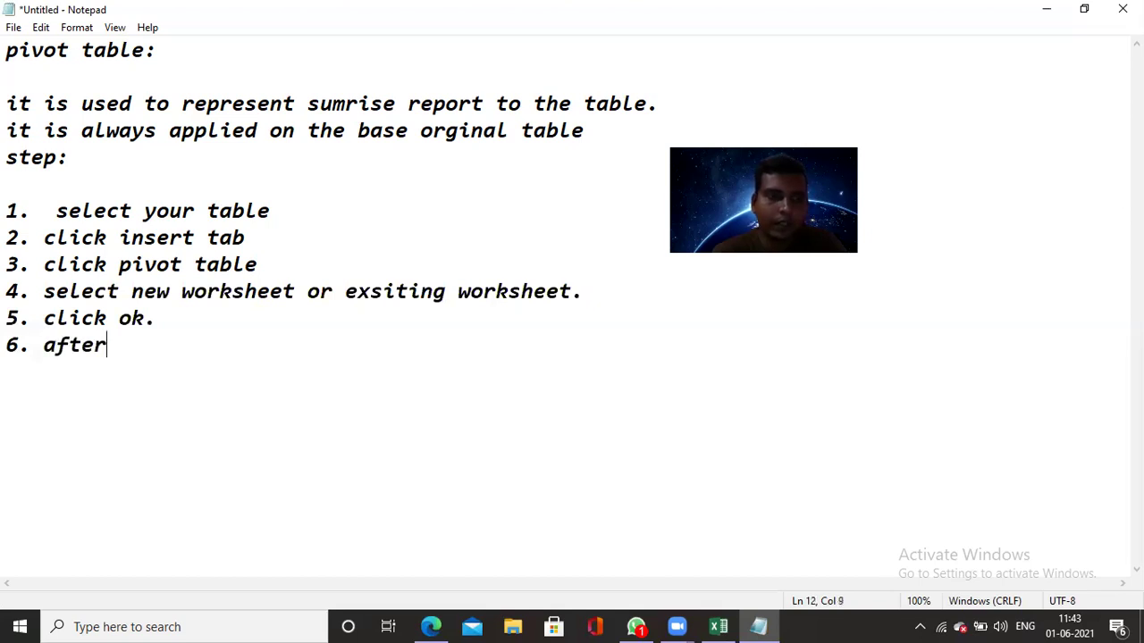
{"action": "type", "text": " appli"}
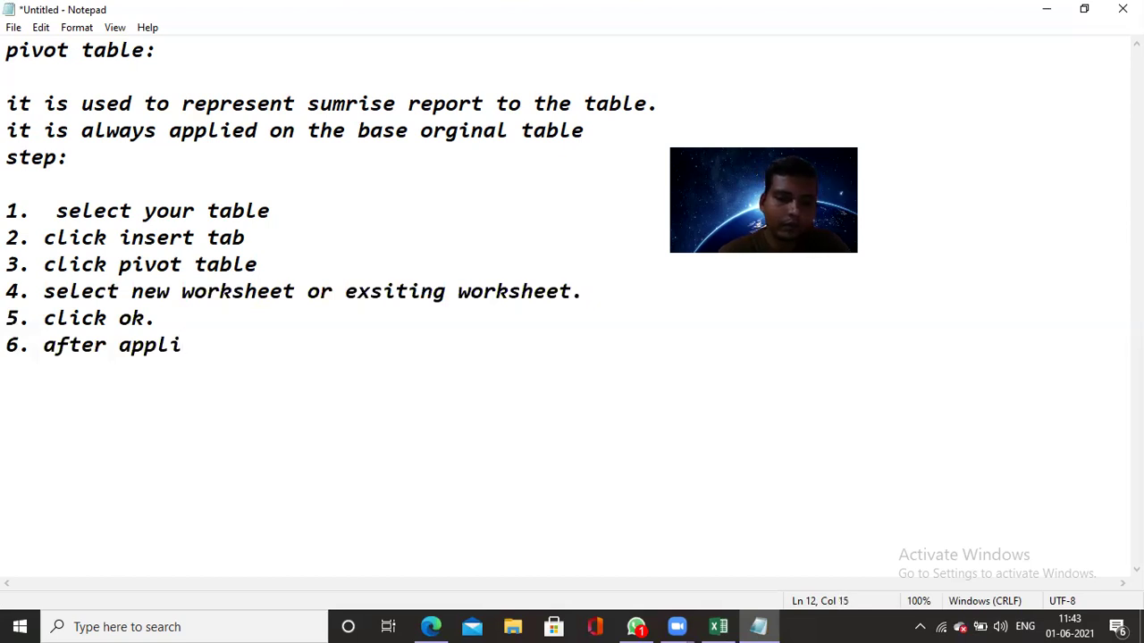
{"action": "key", "text": "BackSpace"}
{"action": "type", "text": "ying pivot table one pivot "}
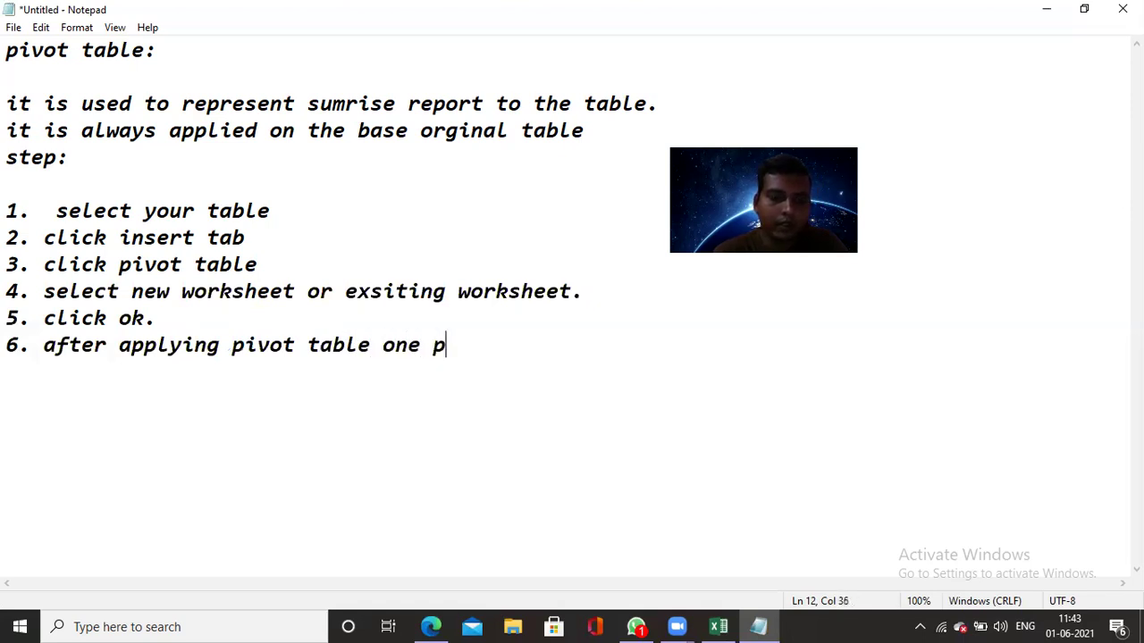
{"action": "type", "text": "table"}
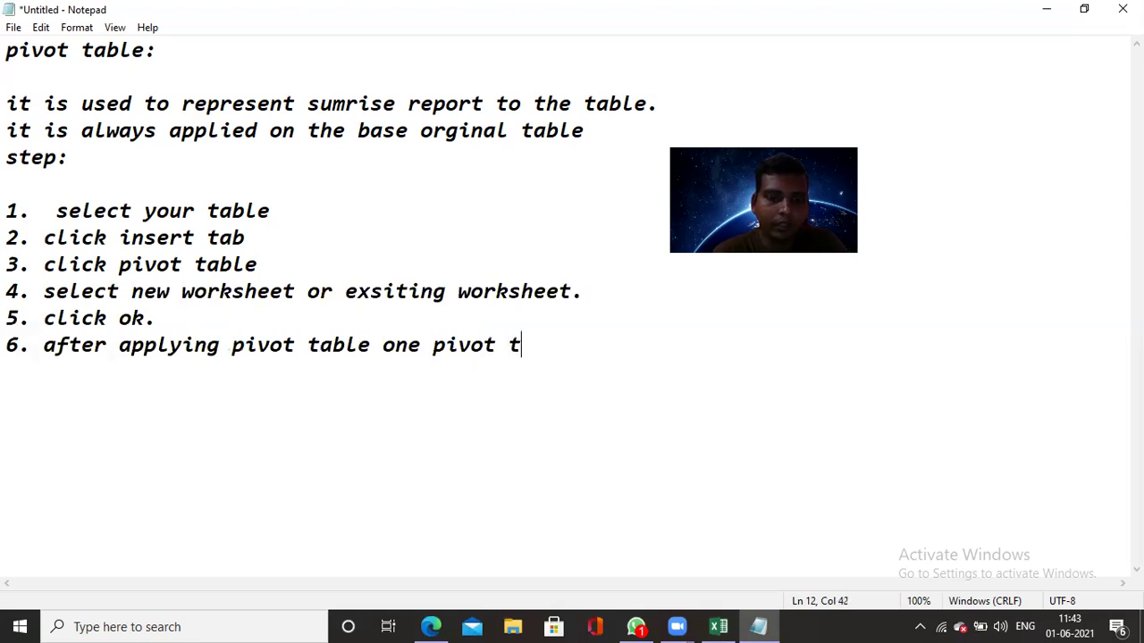
{"action": "type", "text": " f"}
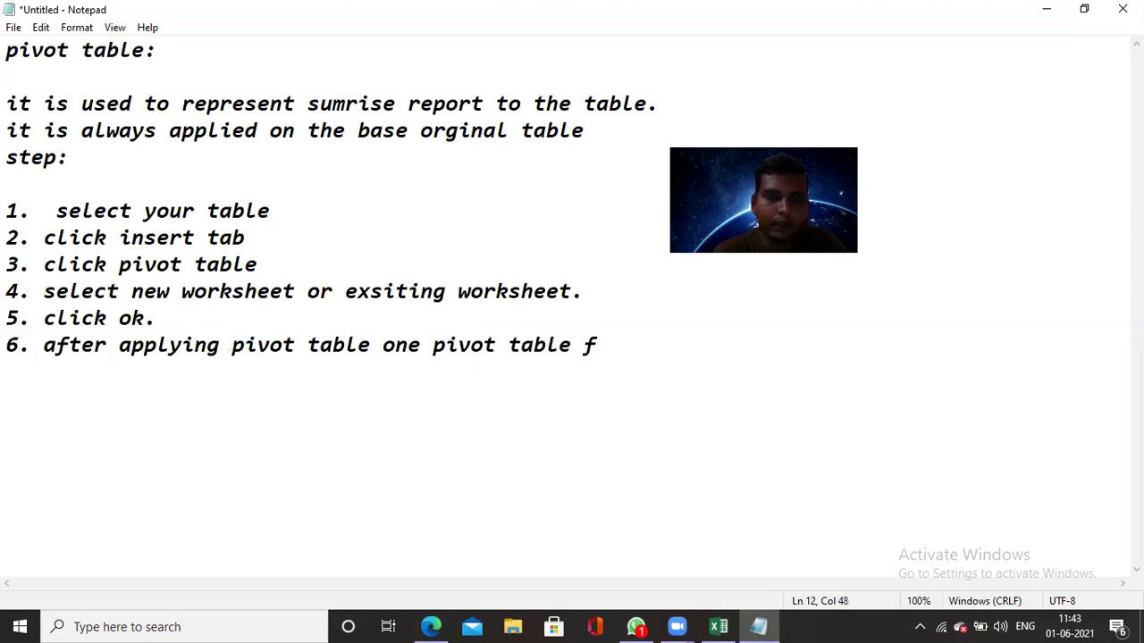
{"action": "type", "text": "ield "}
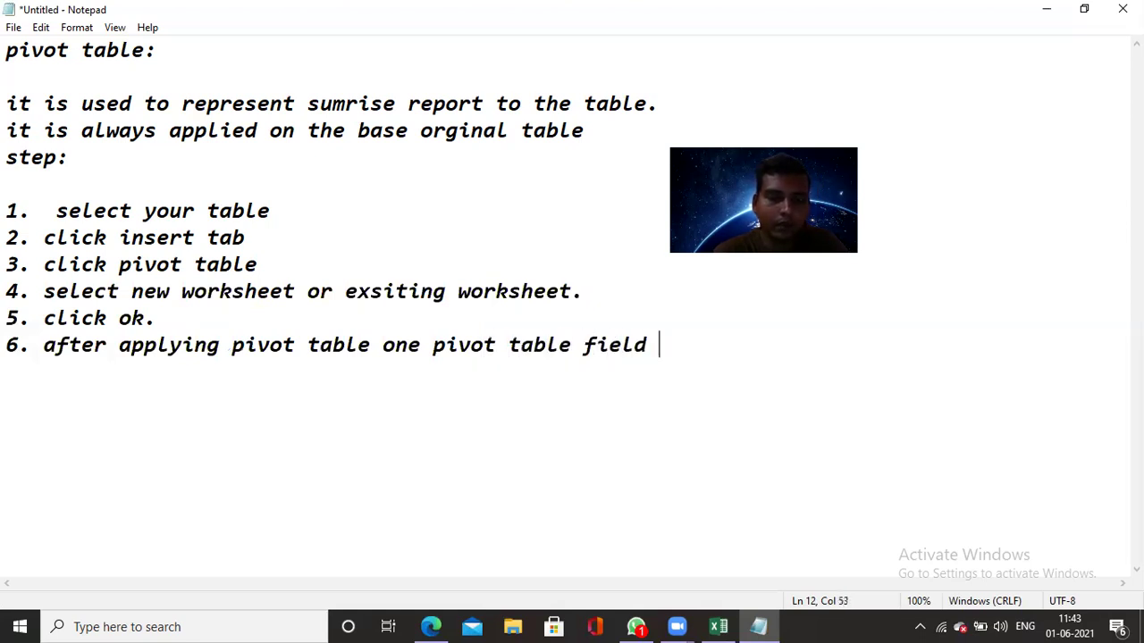
{"action": "type", "text": "will be"}
- Complete the sixth list item on the following line with "added right side of the navigation pan."
{"action": "type", "text": "added"}
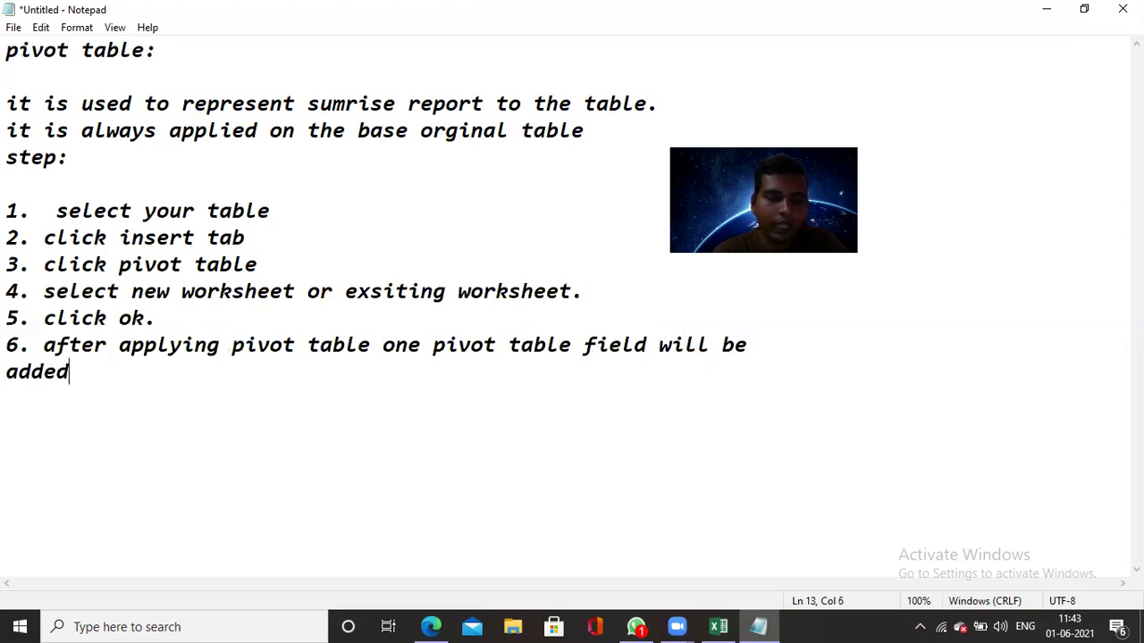
{"action": "type", "text": " right "}
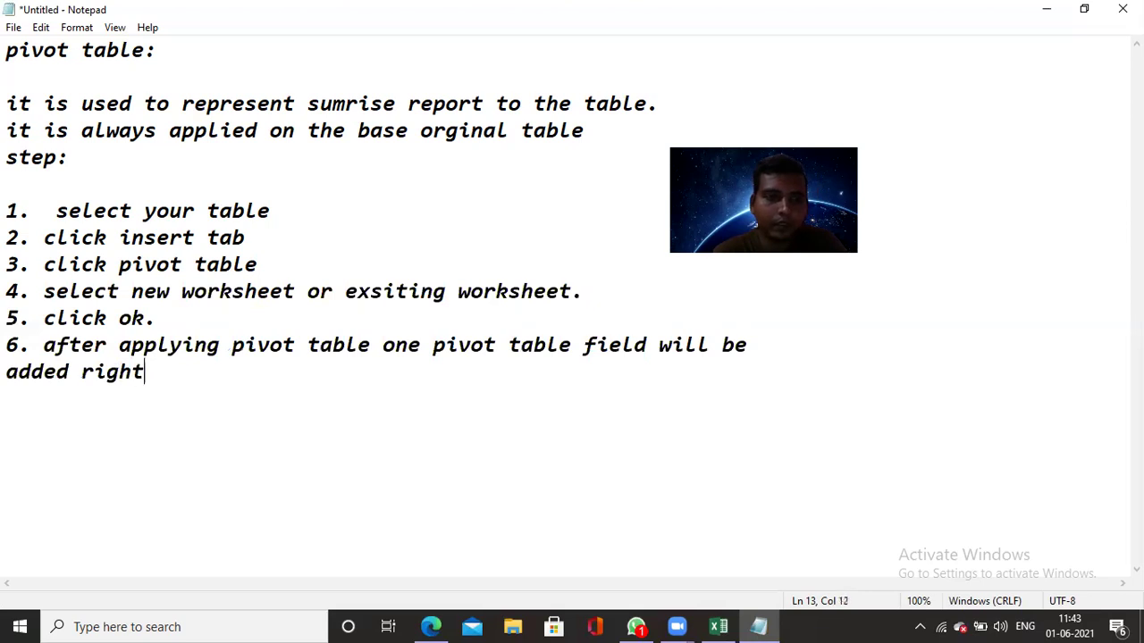
{"action": "type", "text": "side of the navigation pan"}
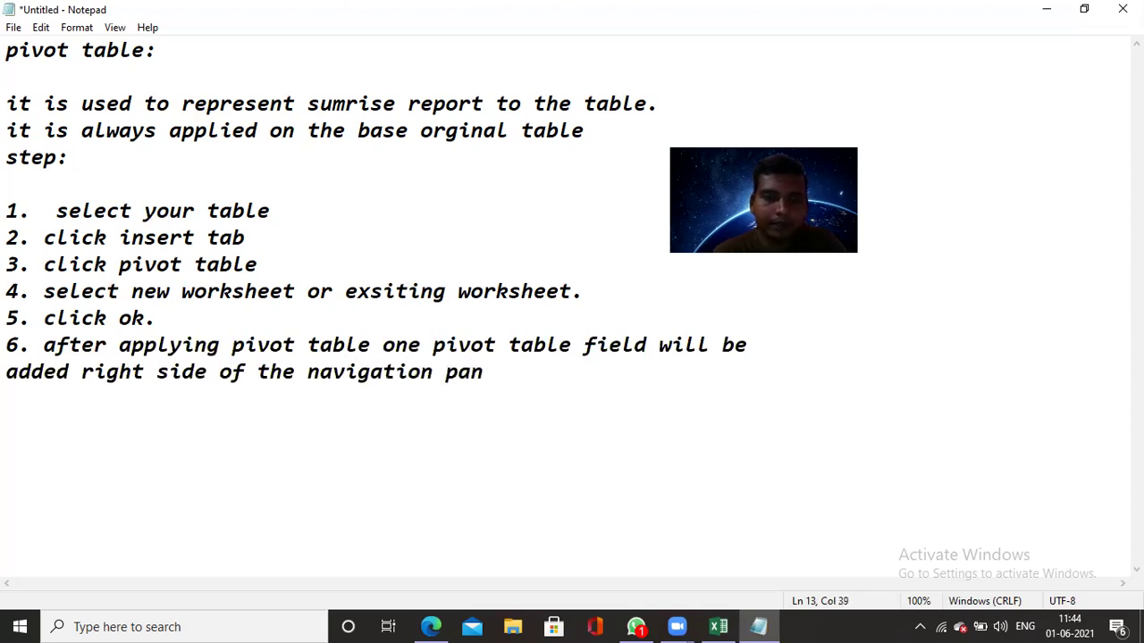
{"action": "type", "text": "arra"}
{"action": "key", "text": "BackSpace"}
{"action": "key", "text": "BackSpace"}
{"action": "key", "text": "BackSpace"}
{"action": "key", "text": "BackSpace"}
- Add the seventh list item "7. arrage your column heading in 4 field area." and end it with a line break
{"action": "type", "text": "7"}
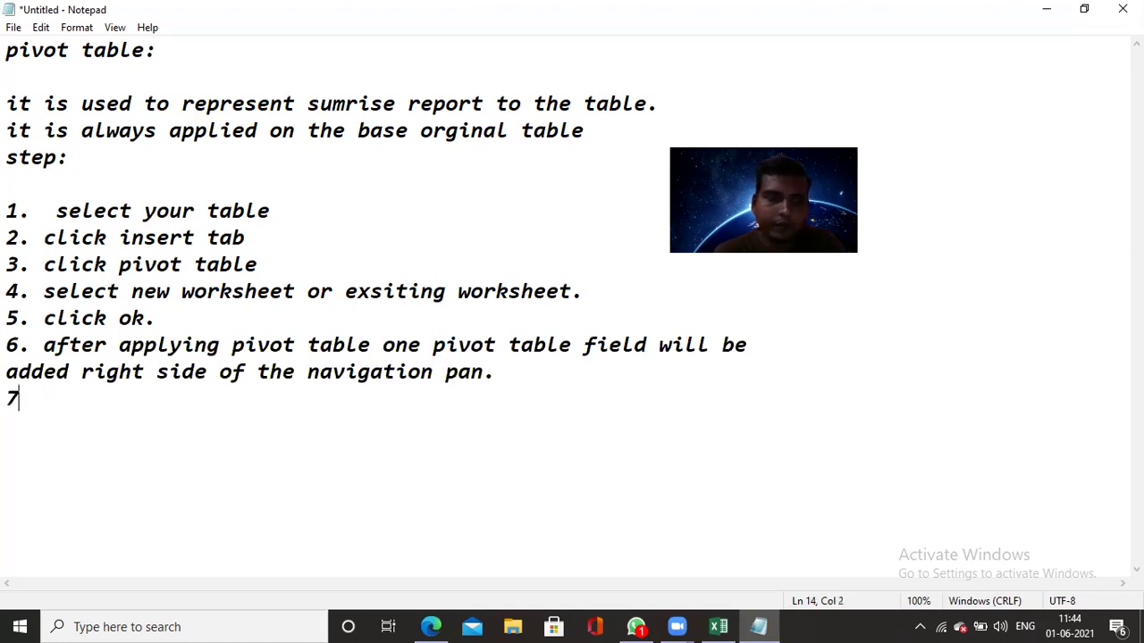
{"action": "type", "text": ". ar"}
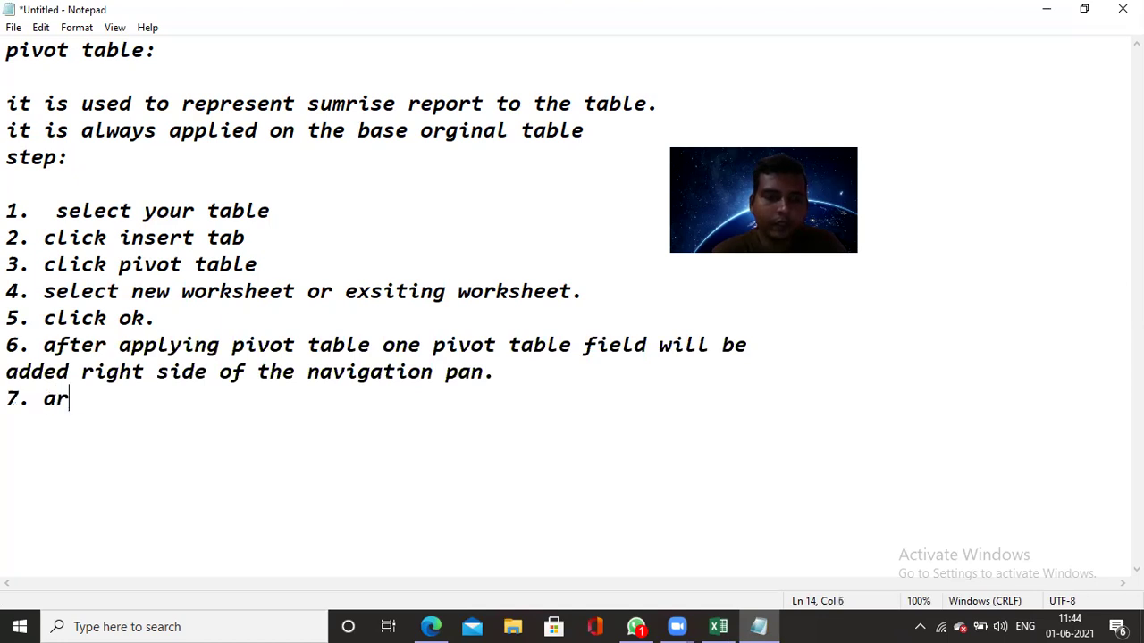
{"action": "type", "text": "rage y"}
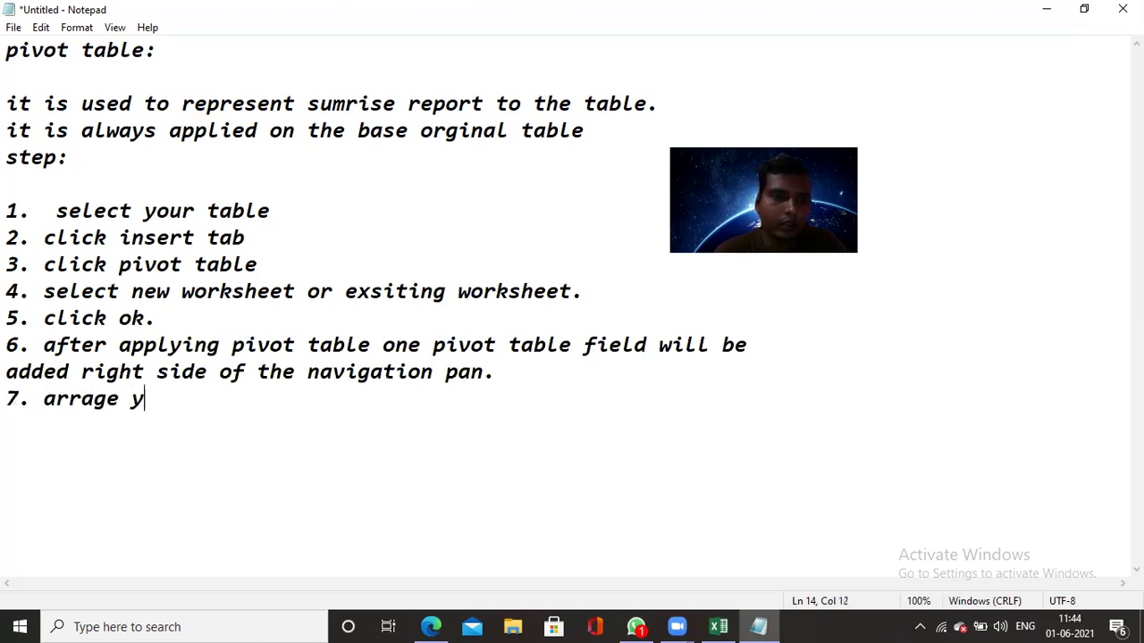
{"action": "type", "text": "our colu"}
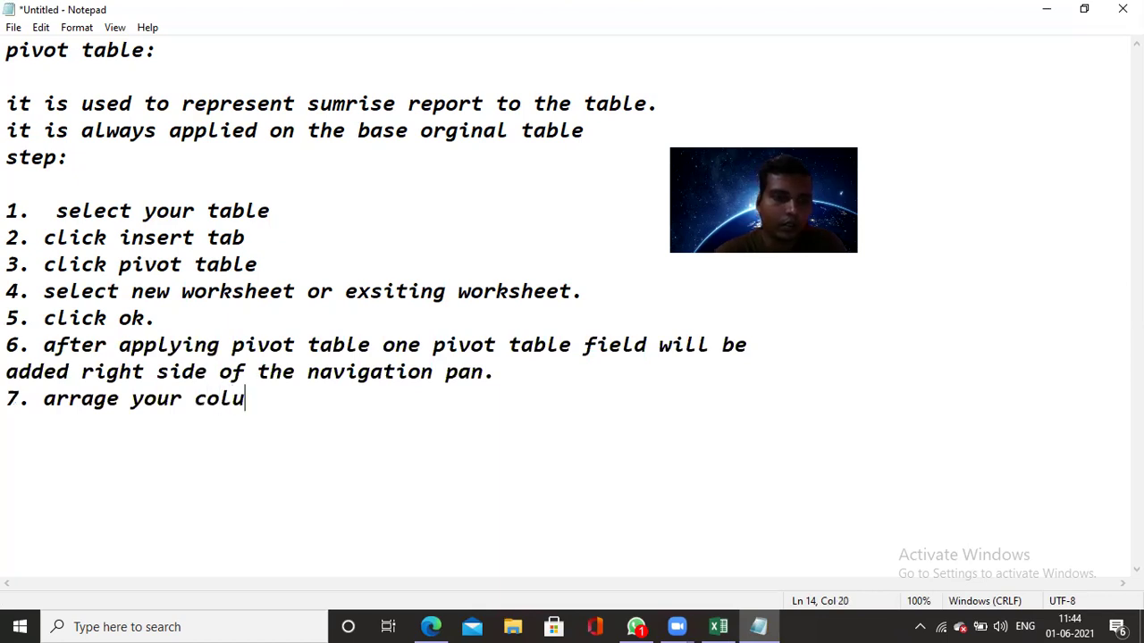
{"action": "type", "text": "mn heading"}
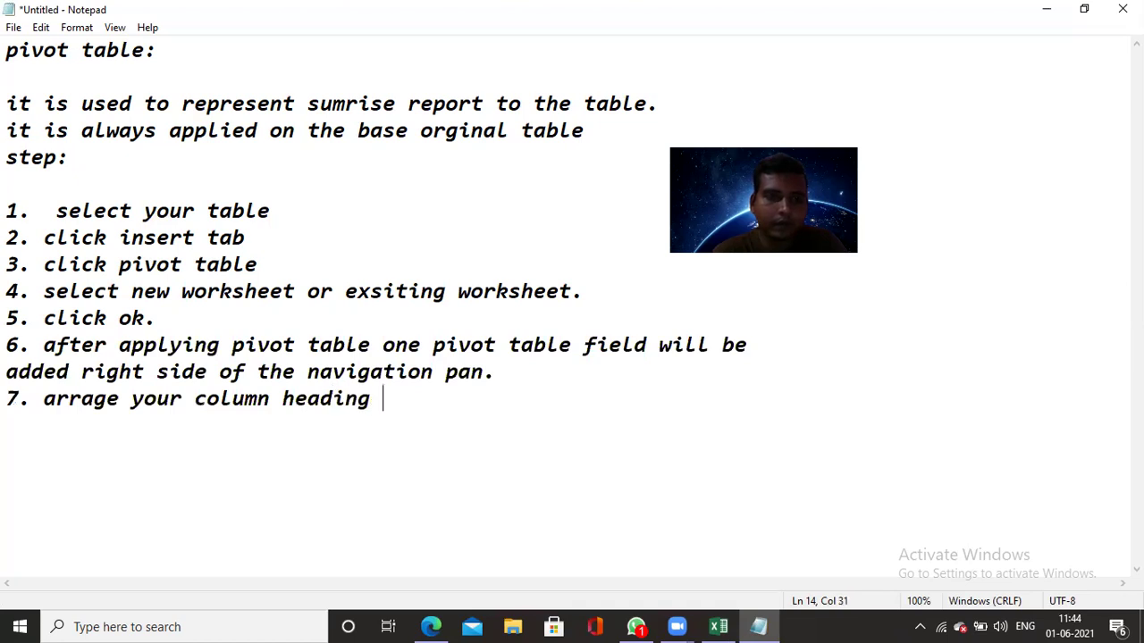
{"action": "type", "text": " in 4 "}
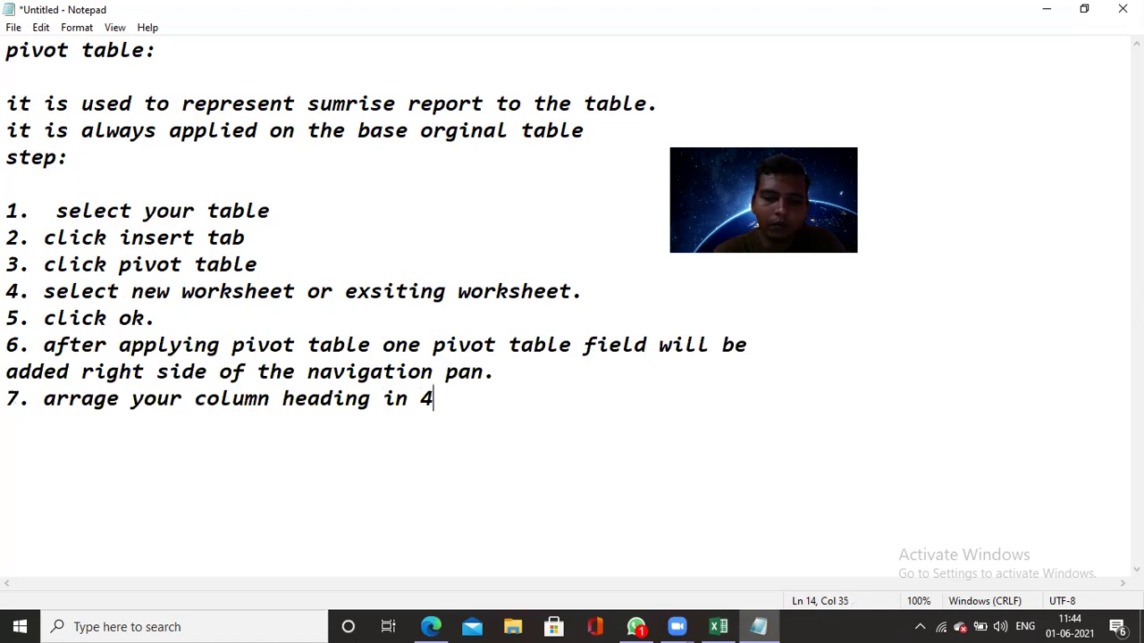
{"action": "type", "text": "fffi"}
{"action": "key", "text": "BackSpace"}
{"action": "key", "text": "BackSpace"}
{"action": "key", "text": "BackSpace"}
{"action": "type", "text": "ie"}
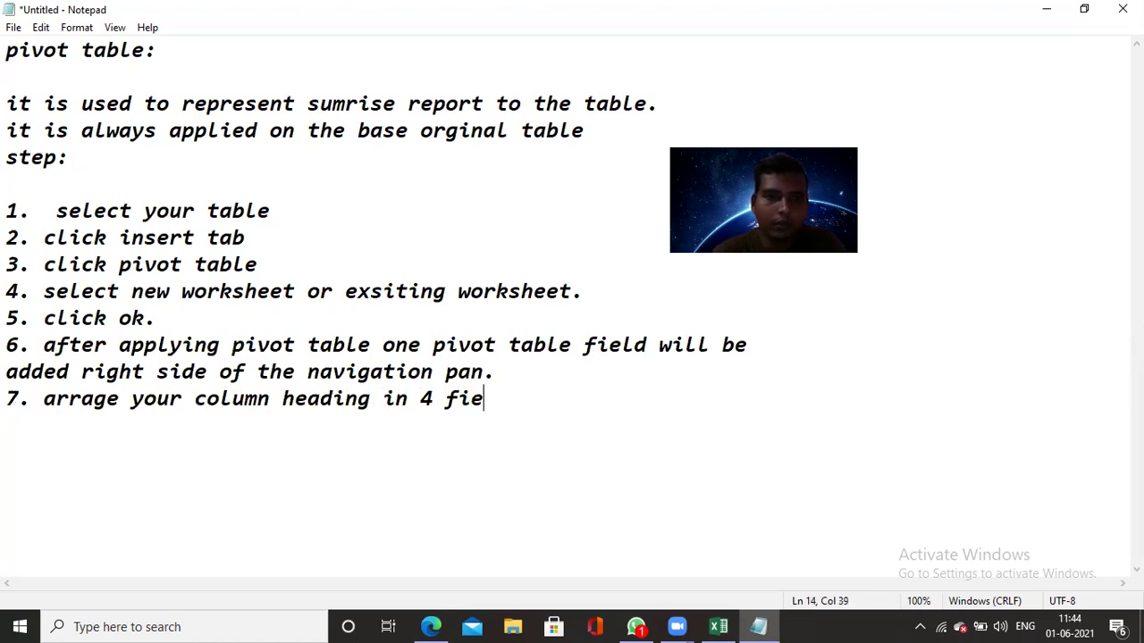
{"action": "type", "text": "ld area"}
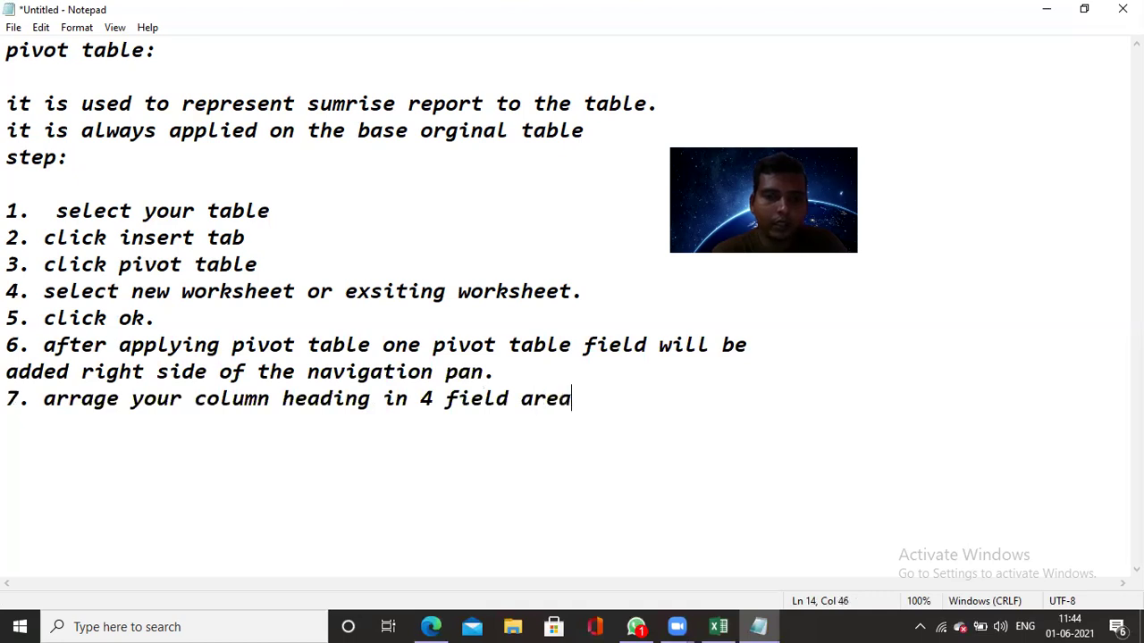
{"action": "type", "text": "."}
{"action": "key", "text": "Return"}
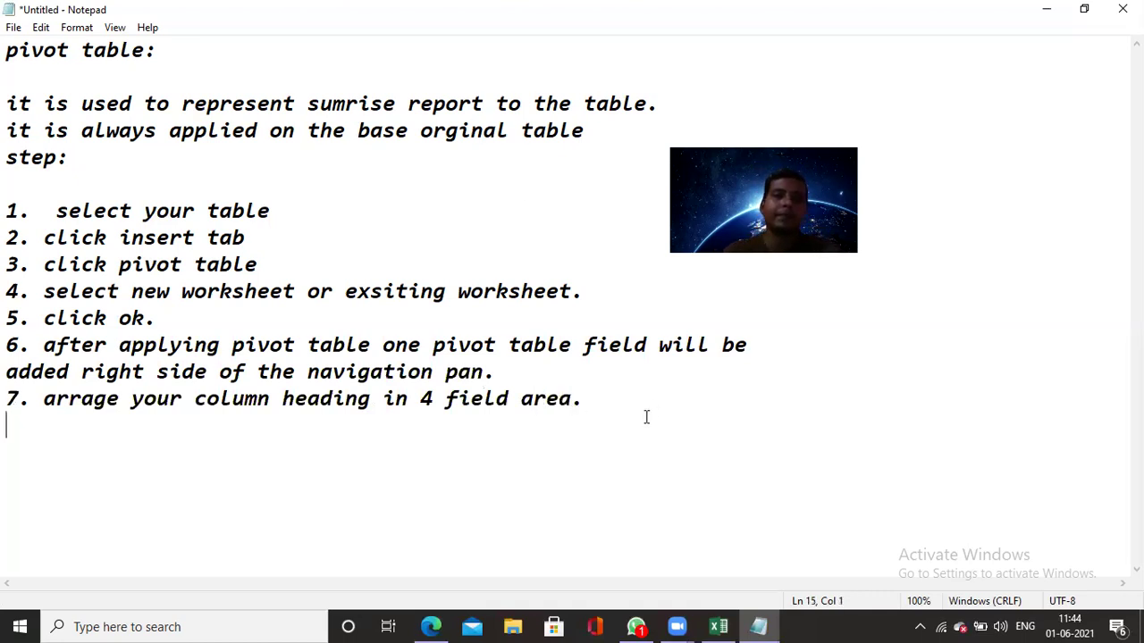
- Switch to Excel and insert slicers for PRODUCT NAME, SP and TOTAL on the product PivotTable
{"action": "left_click", "coordinate": [719, 626]}
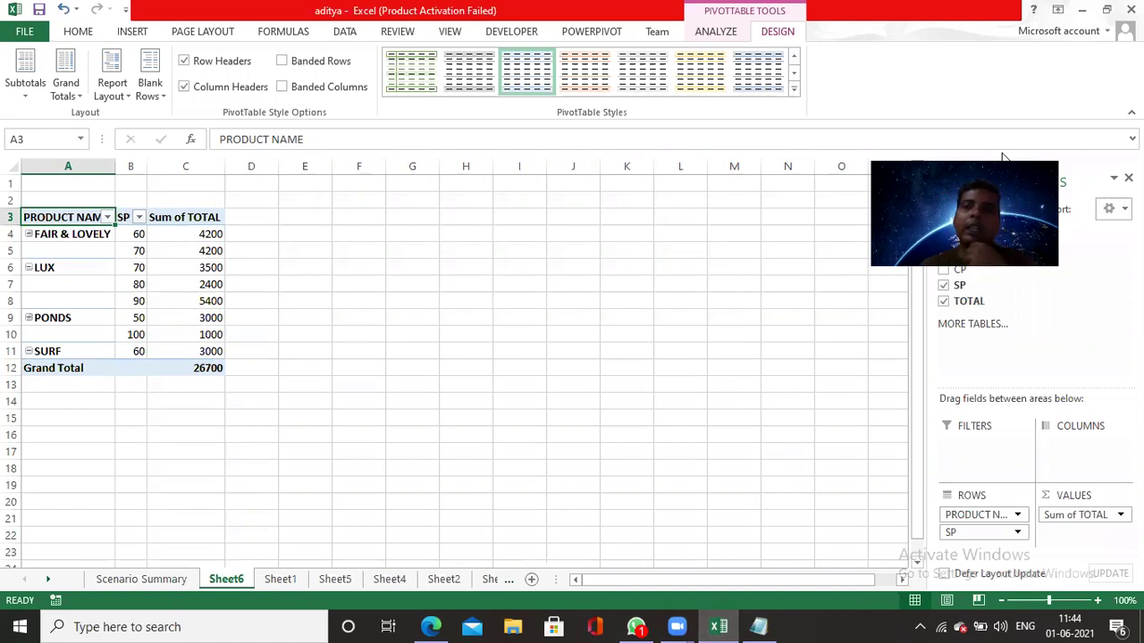
{"action": "left_click", "coordinate": [135, 32]}
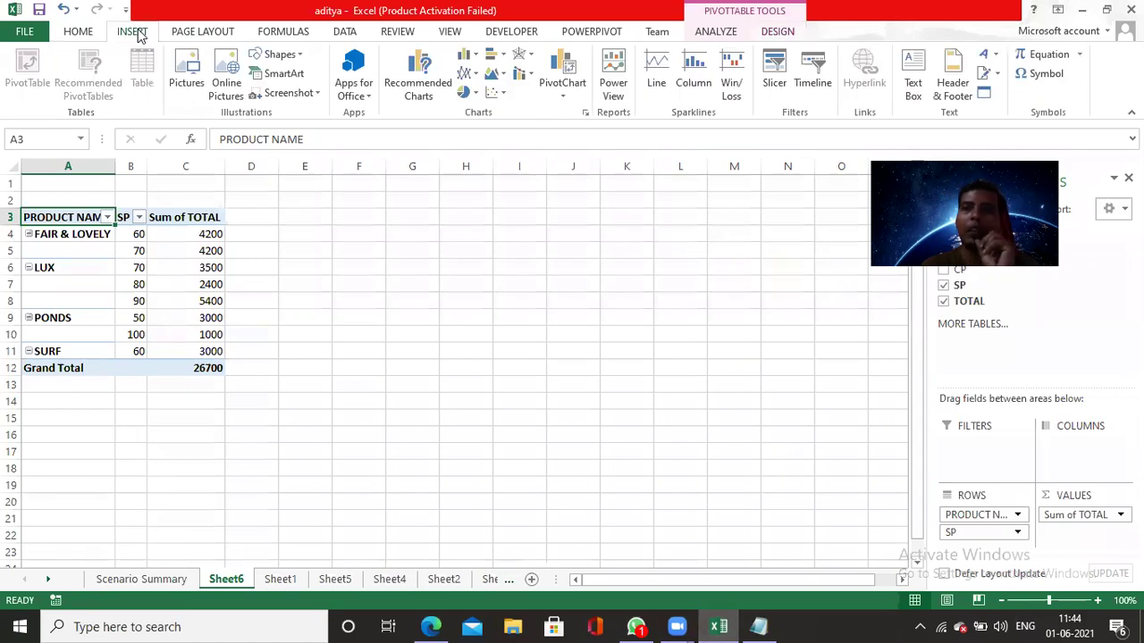
{"action": "left_click", "coordinate": [775, 85]}
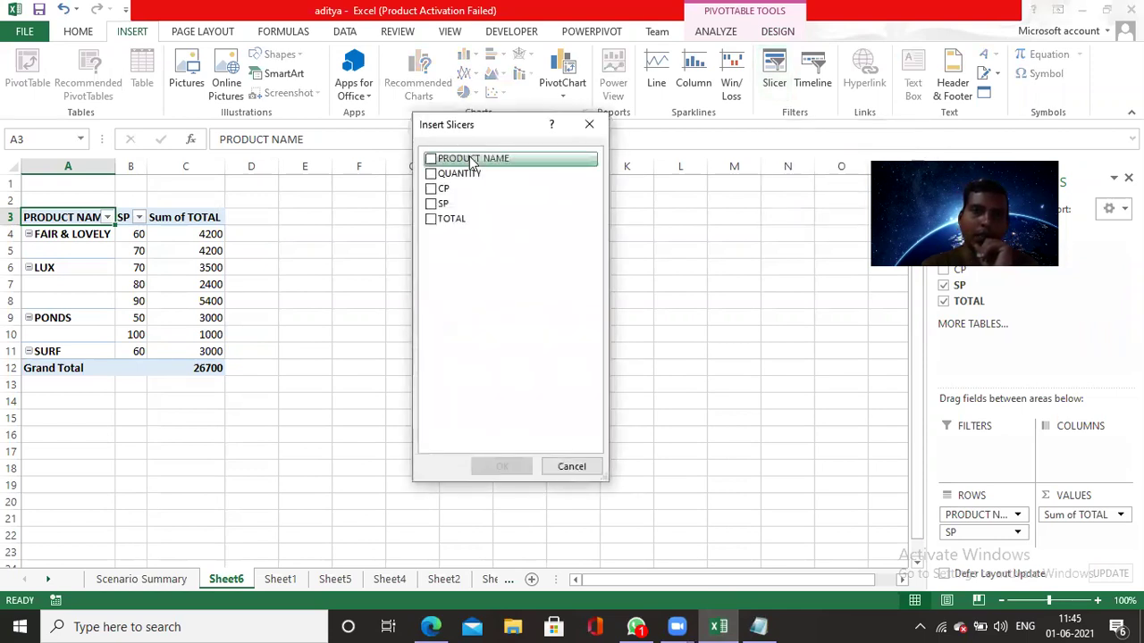
{"action": "left_click", "coordinate": [430, 158]}
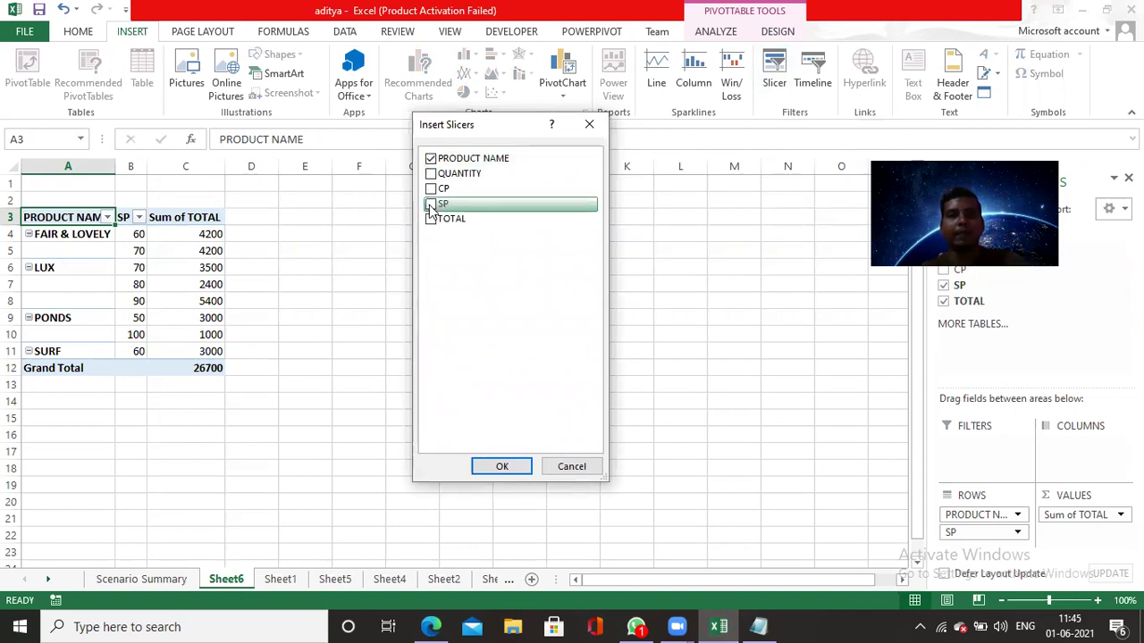
{"action": "left_click", "coordinate": [431, 205]}
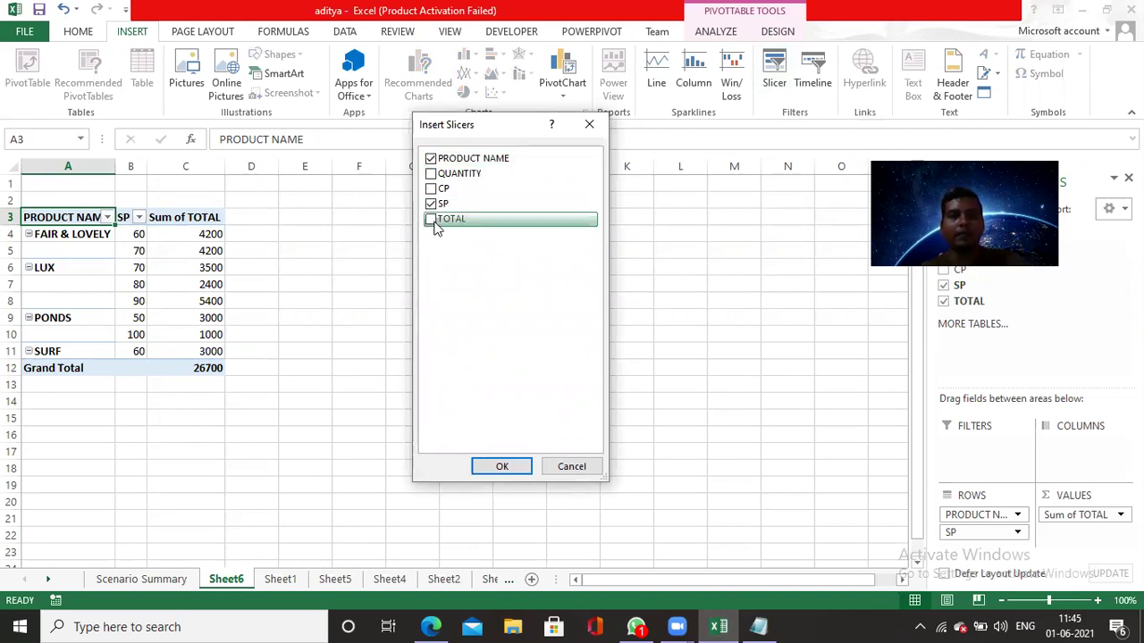
{"action": "left_click", "coordinate": [505, 466]}
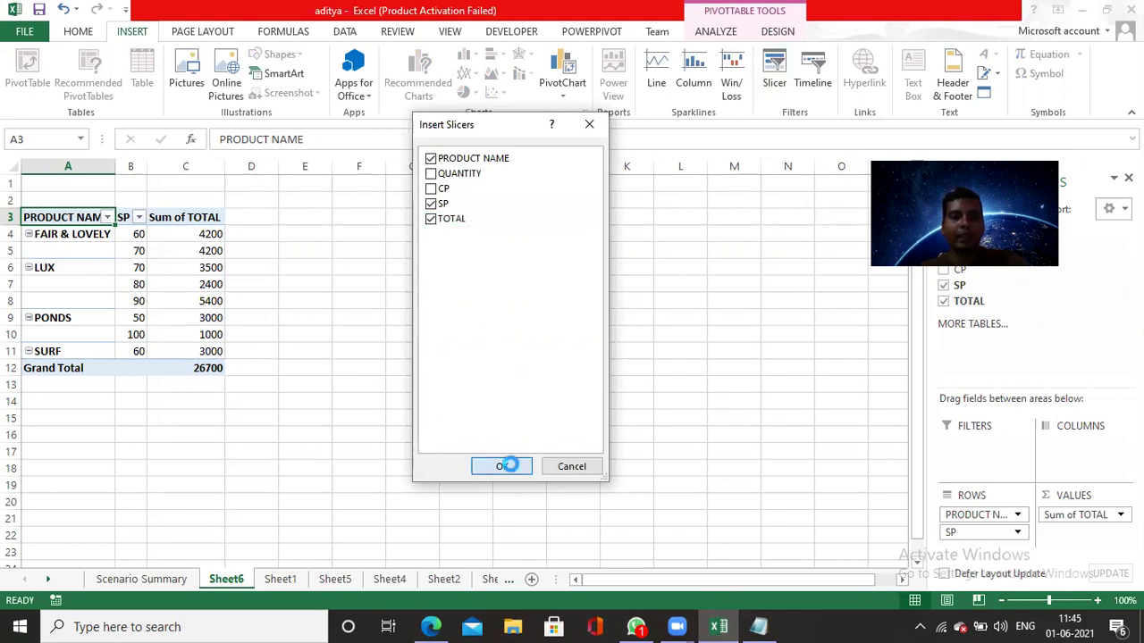
- Spread the PRODUCT NAME, SP and TOTAL slicers side by side so that none of them overlap
{"action": "left_click", "coordinate": [531, 315]}
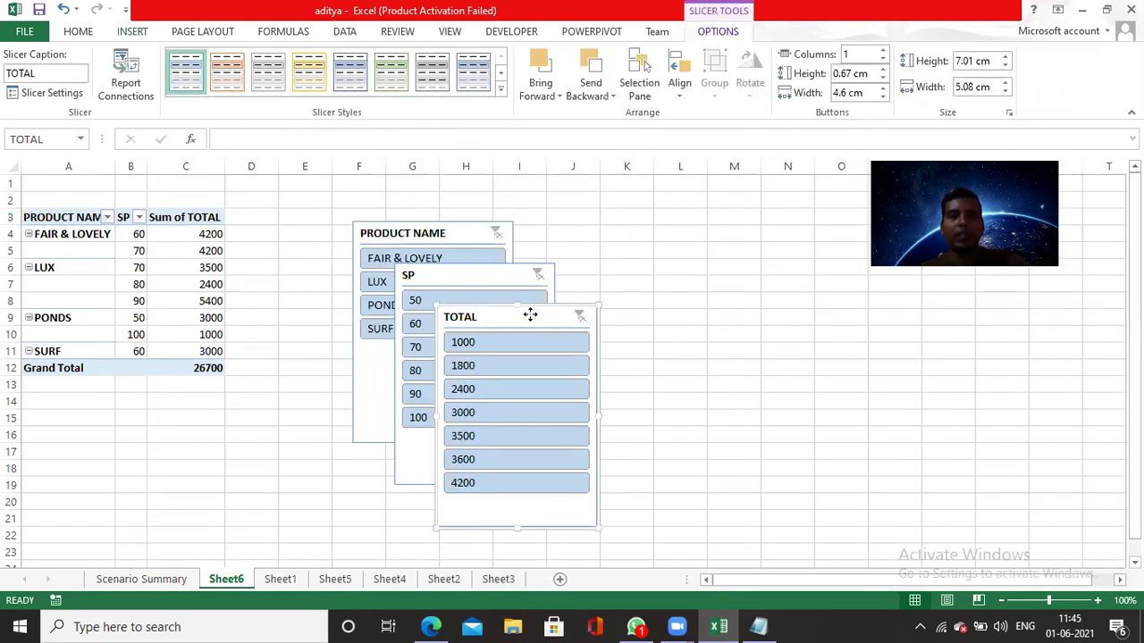
{"action": "left_click_drag", "start_coordinate": [748, 271], "coordinate": [763, 263]}
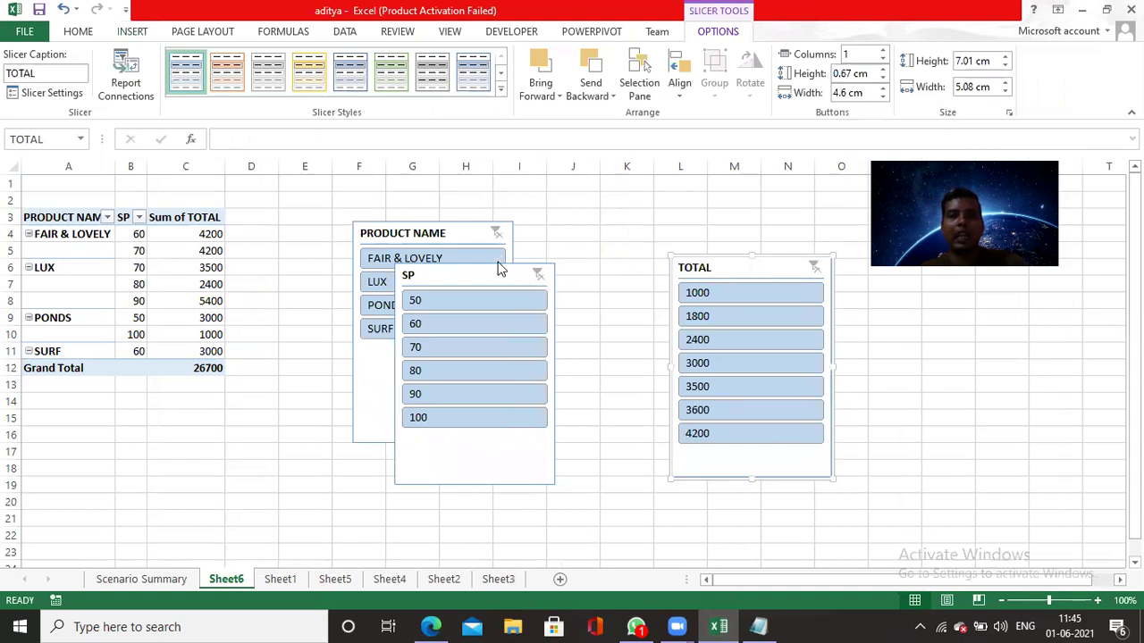
{"action": "left_click_drag", "start_coordinate": [492, 273], "coordinate": [609, 235]}
{"action": "left_click_drag", "start_coordinate": [460, 236], "coordinate": [406, 224]}
{"action": "left_click_drag", "start_coordinate": [764, 277], "coordinate": [785, 246]}
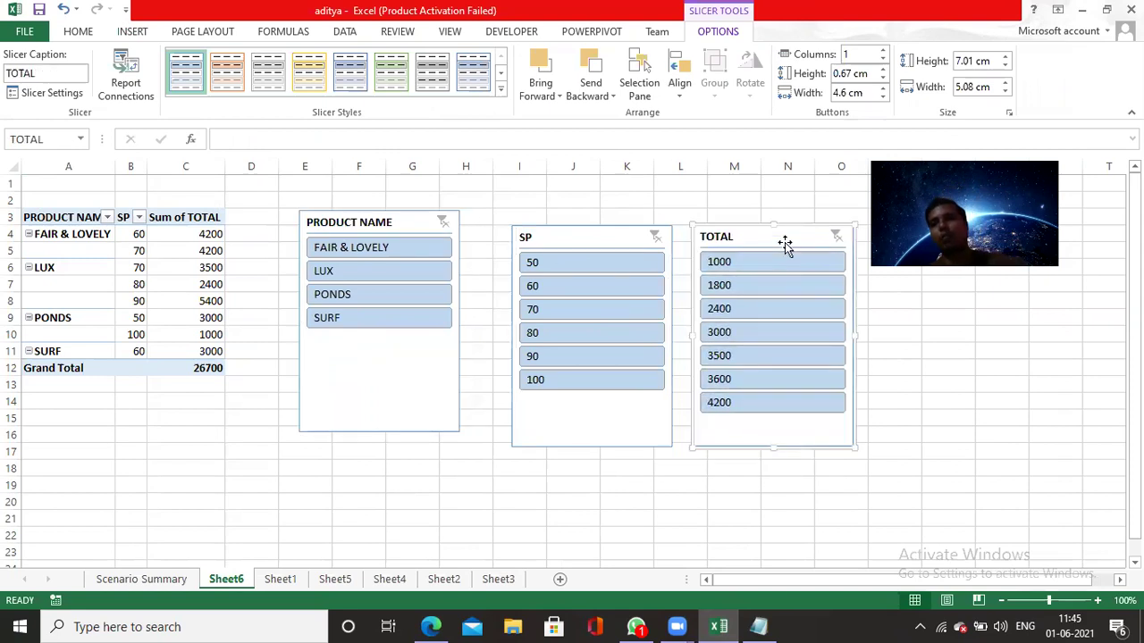
- Filter the PivotTable by product with the slicer, trying LUX, PONDS and both together, and clear the filter
{"action": "left_click", "coordinate": [396, 274]}
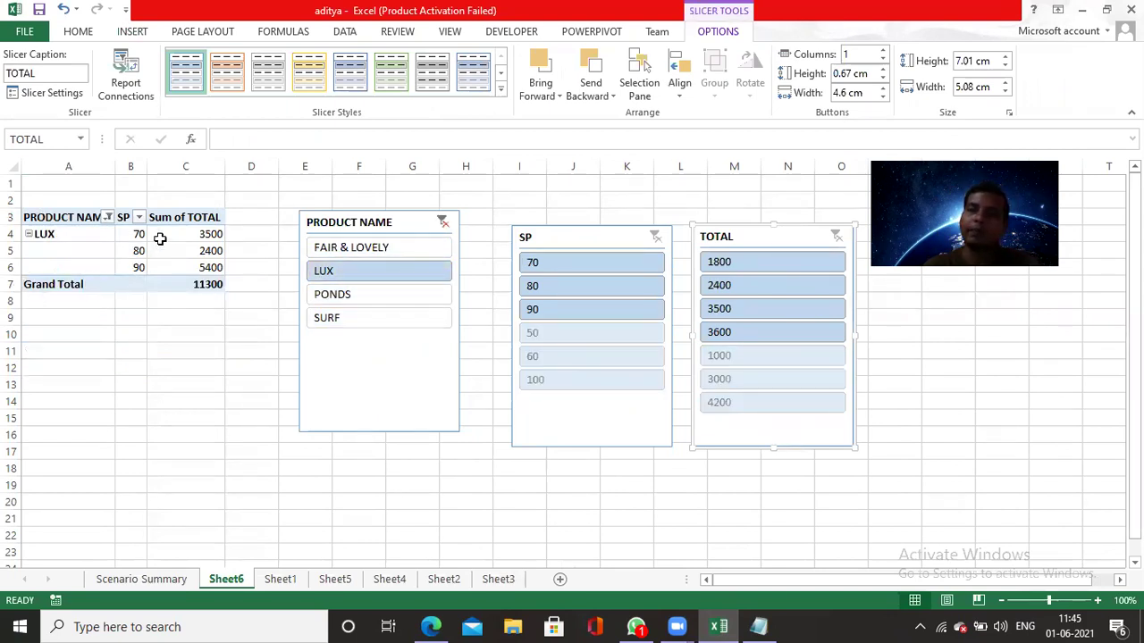
{"action": "left_click", "coordinate": [347, 295]}
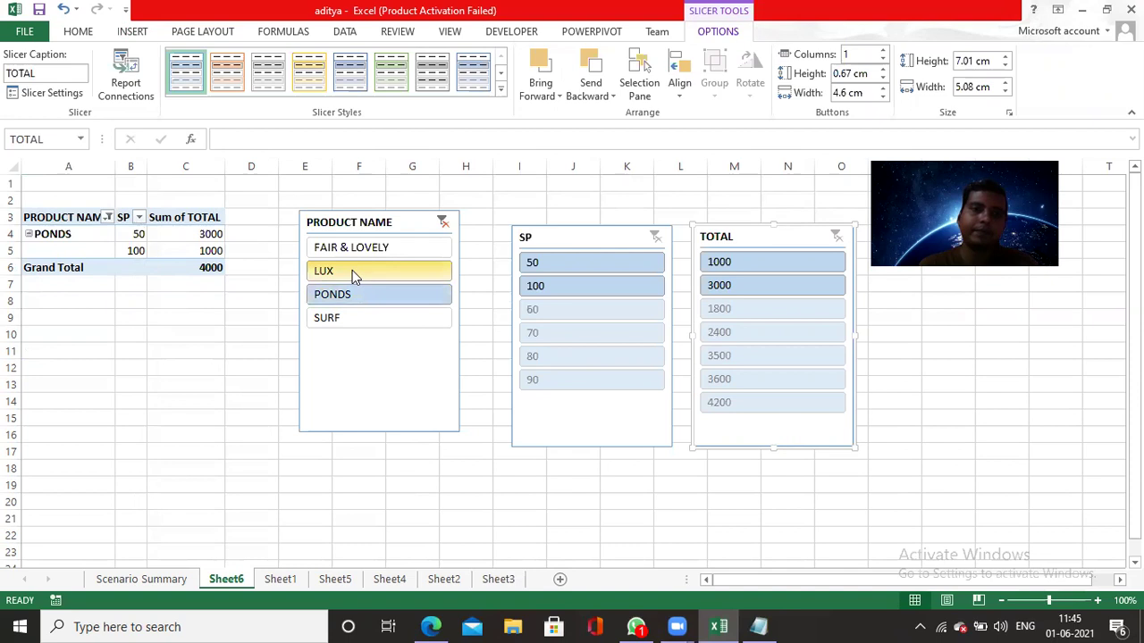
{"action": "left_click", "coordinate": [352, 270], "text": "ctrl"}
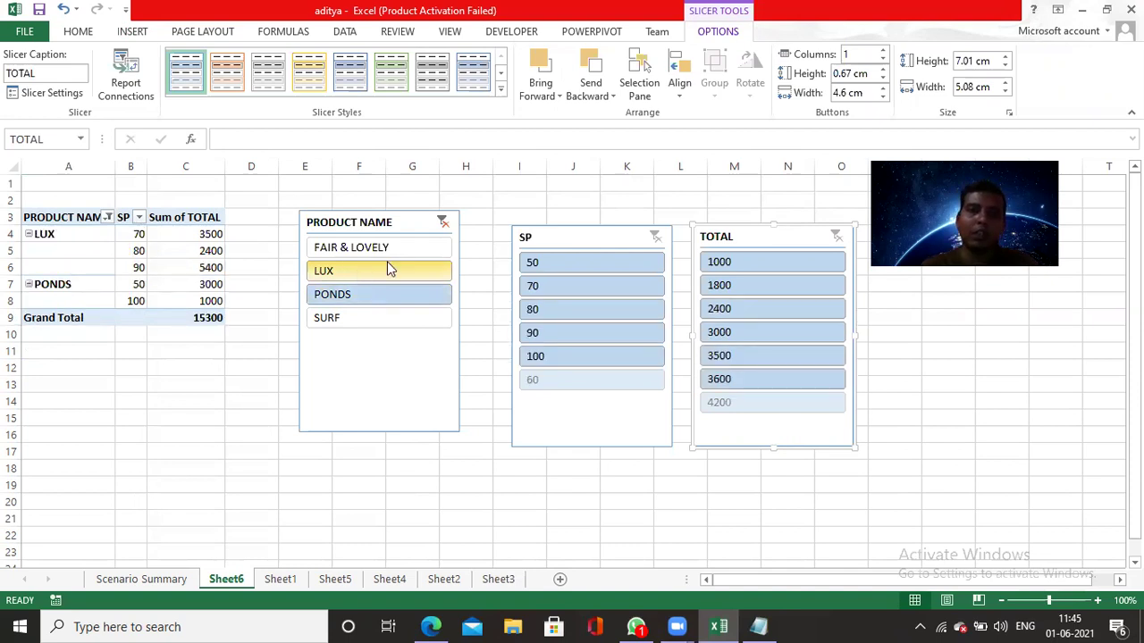
{"action": "left_click", "coordinate": [441, 222]}
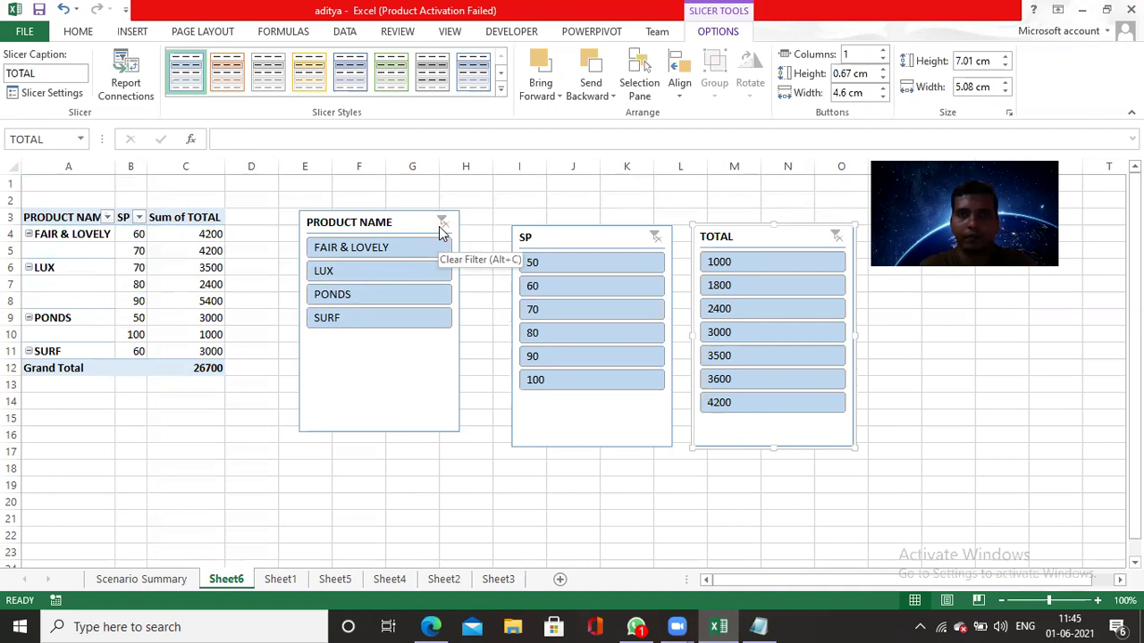
- Switch to Notepad and add the heading "slicer:" below the pivot table steps, with a line of underscores beneath it
{"action": "left_click", "coordinate": [142, 33]}
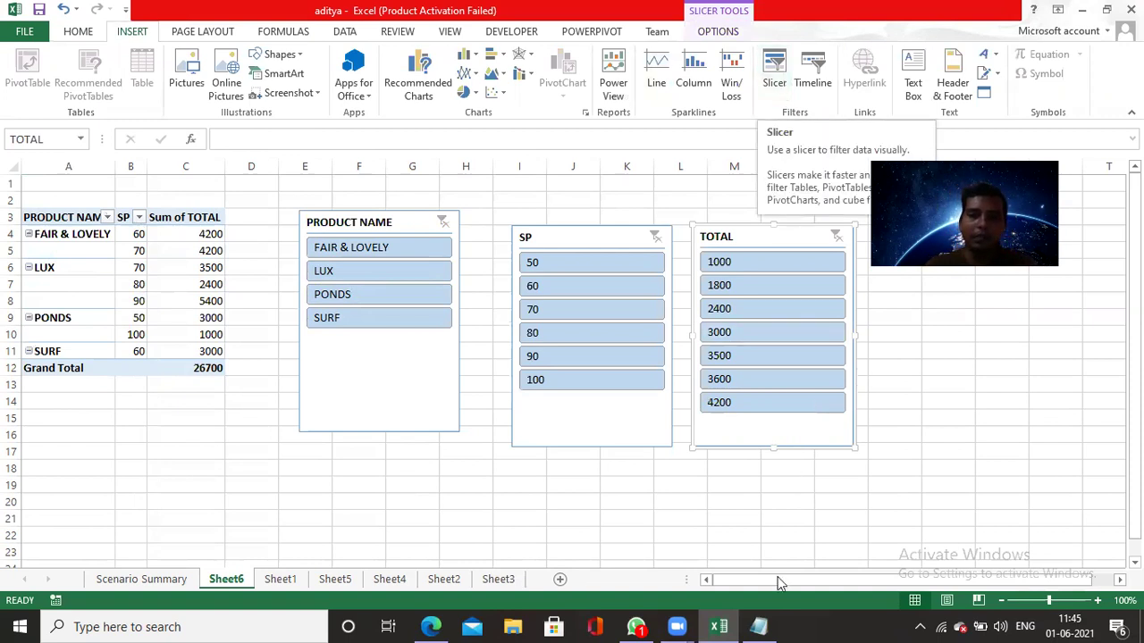
{"action": "left_click", "coordinate": [762, 627]}
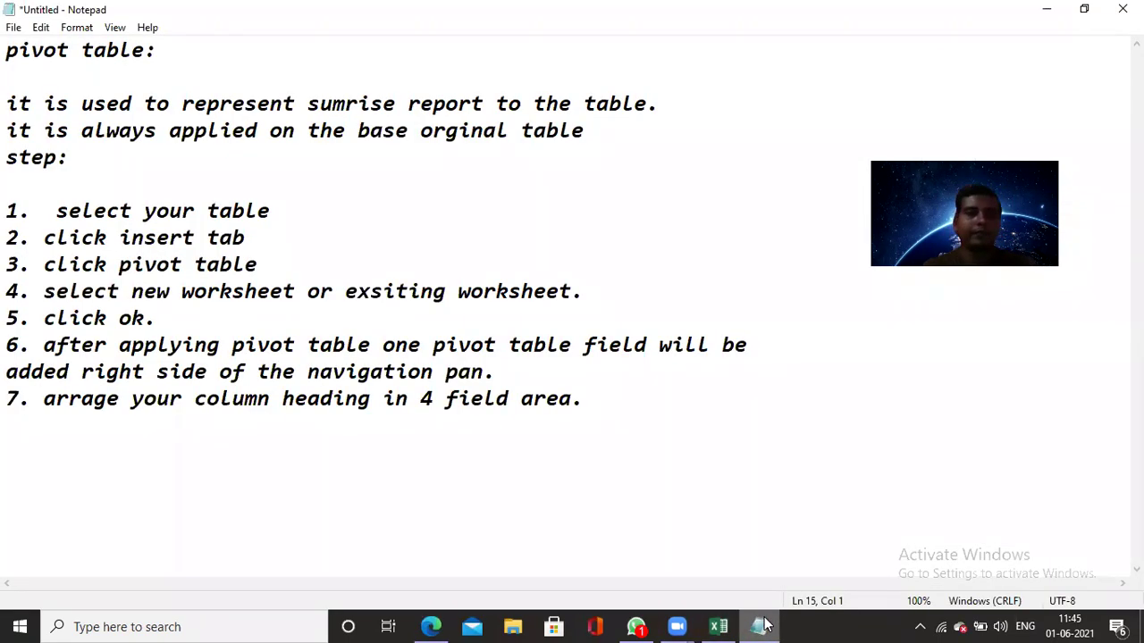
{"action": "type", "text": "slicer"}
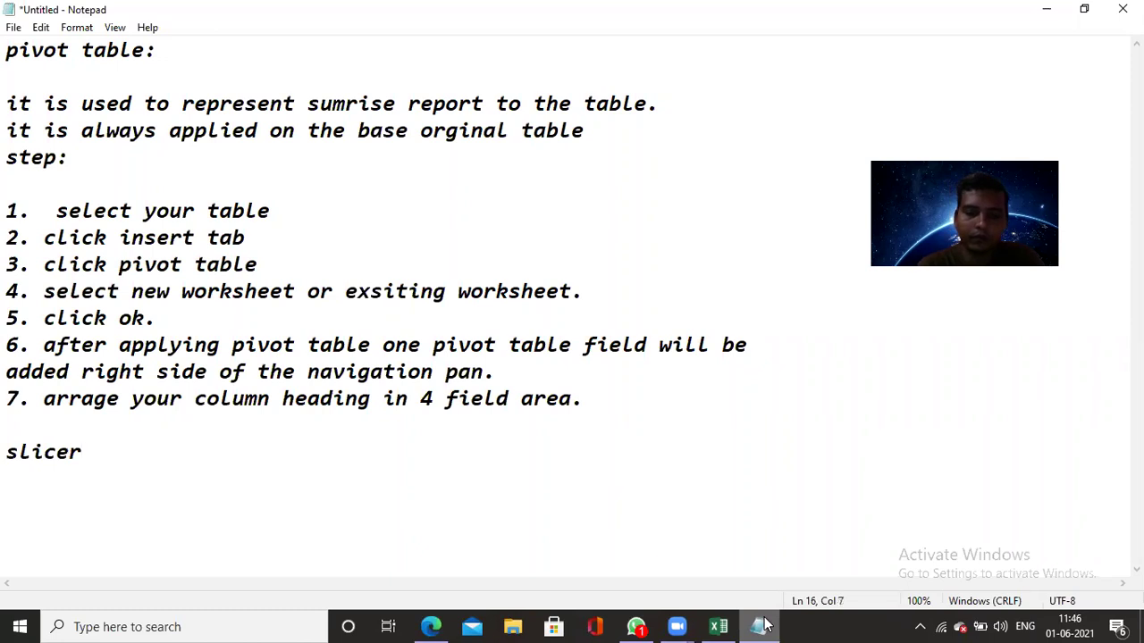
{"action": "type", "text": ":"}
{"action": "key", "text": "Return"}
{"action": "type", "text": "___________"}
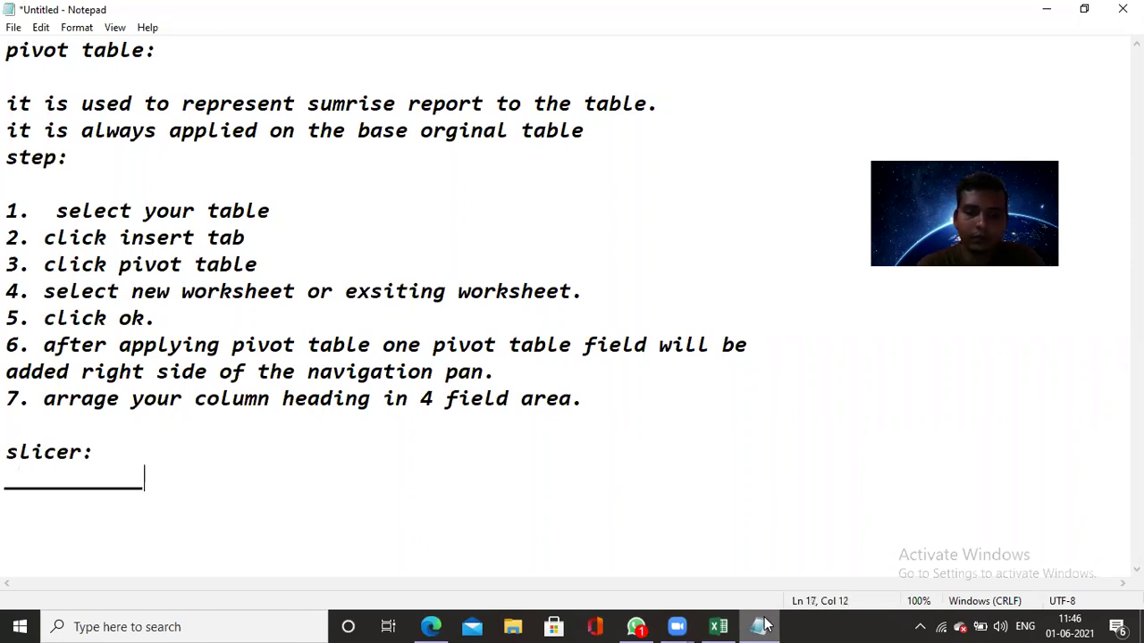
- Add the line "it is called visualize fillter" under the slicer heading
{"action": "key", "text": "Return"}
{"action": "type", "text": "it is"}
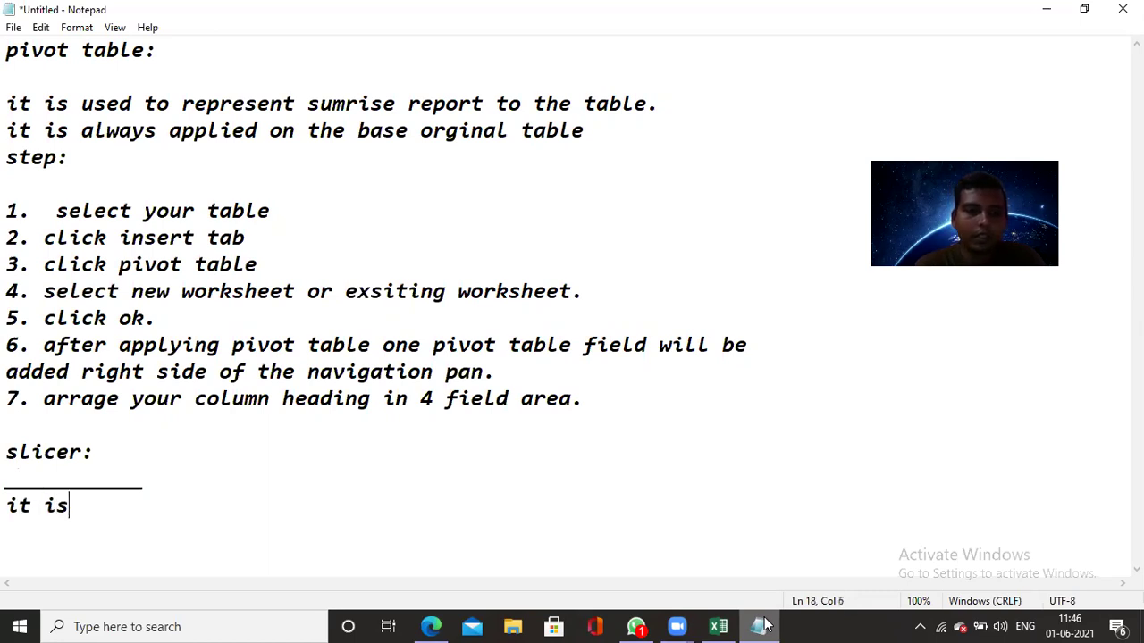
{"action": "type", "text": " cal"}
{"action": "key", "text": "BackSpace"}
{"action": "type", "text": "alled visuali"}
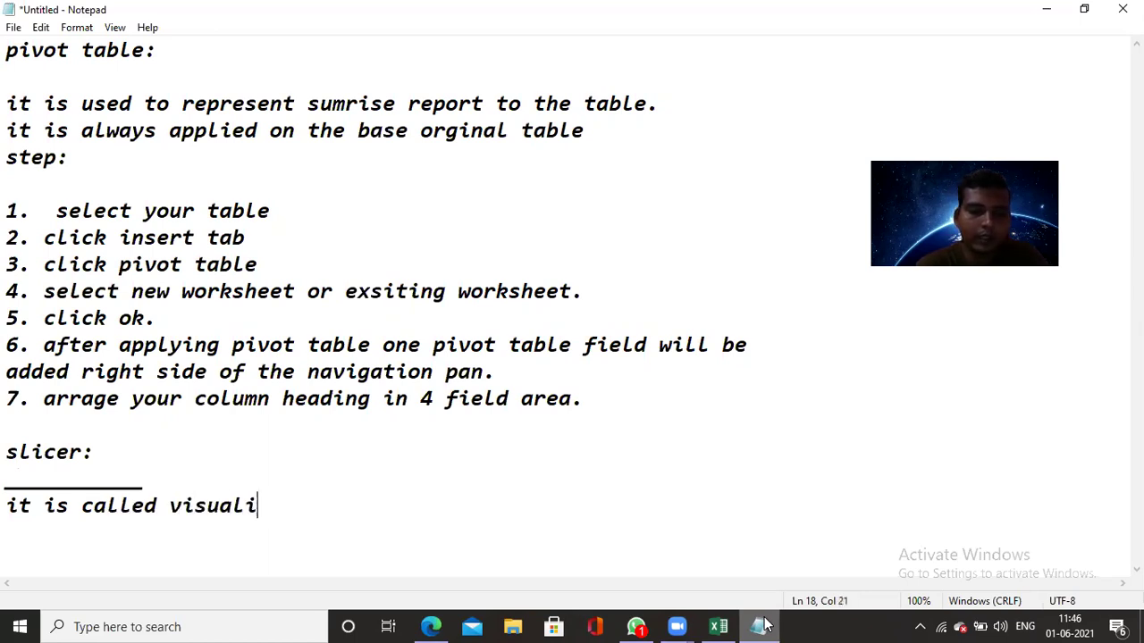
{"action": "type", "text": "ze fillter"}
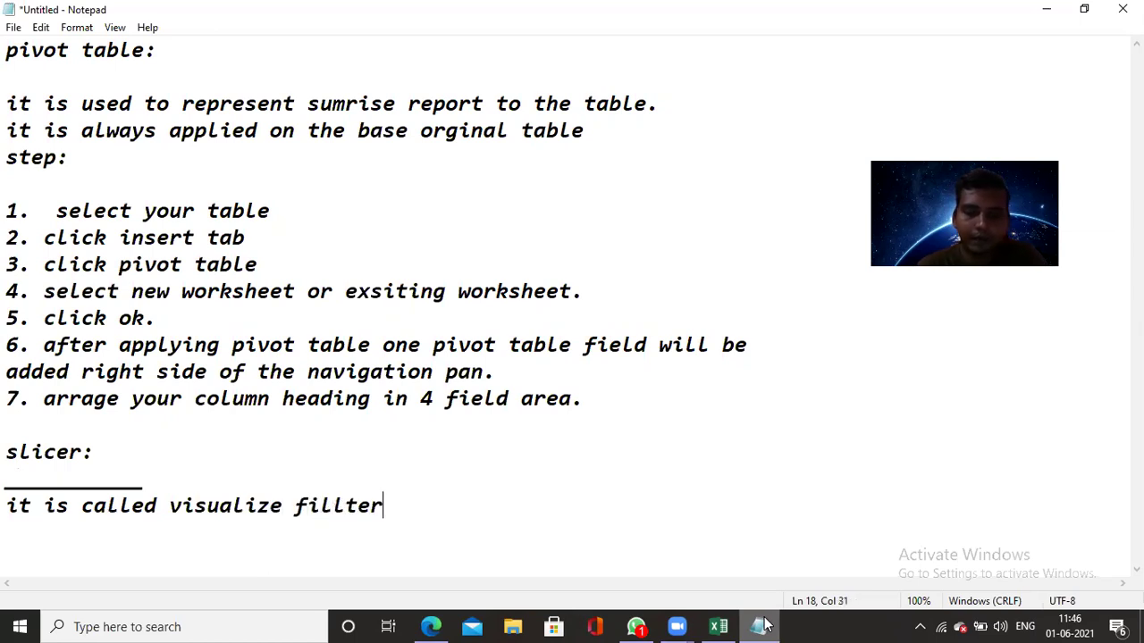
- Add the line "it's only applied on base of pivot table" to the slicer notes and end it with a line break
{"action": "key", "text": "Return"}
{"action": "type", "text": "it's "}
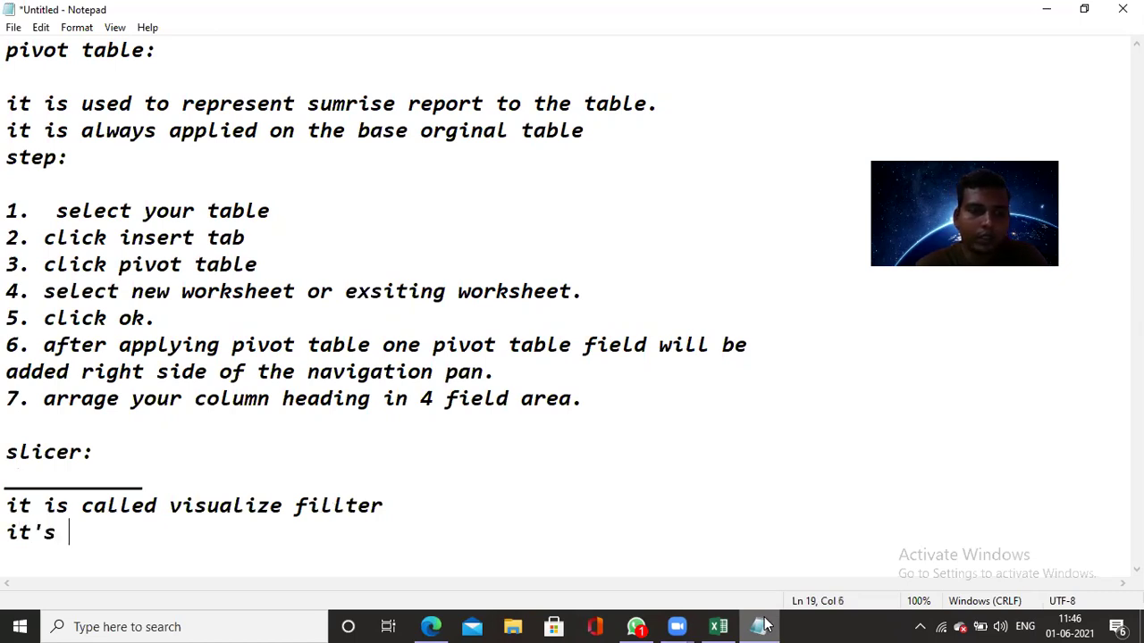
{"action": "type", "text": "only "}
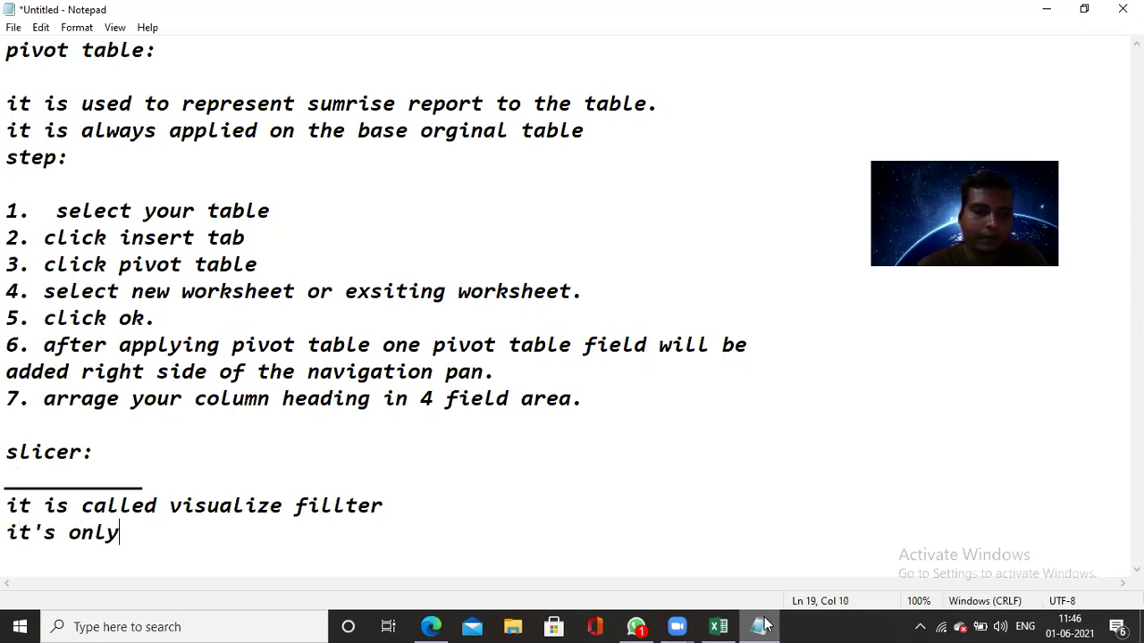
{"action": "type", "text": "applied "}
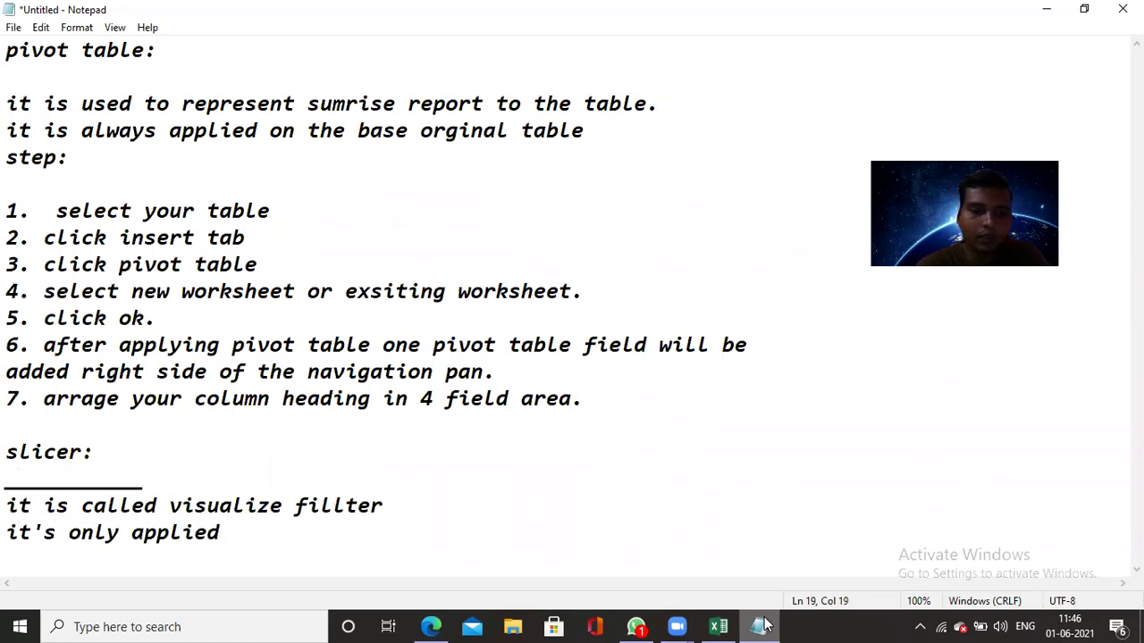
{"action": "type", "text": "t"}
{"action": "key", "text": "BackSpace"}
{"action": "type", "text": "on base"}
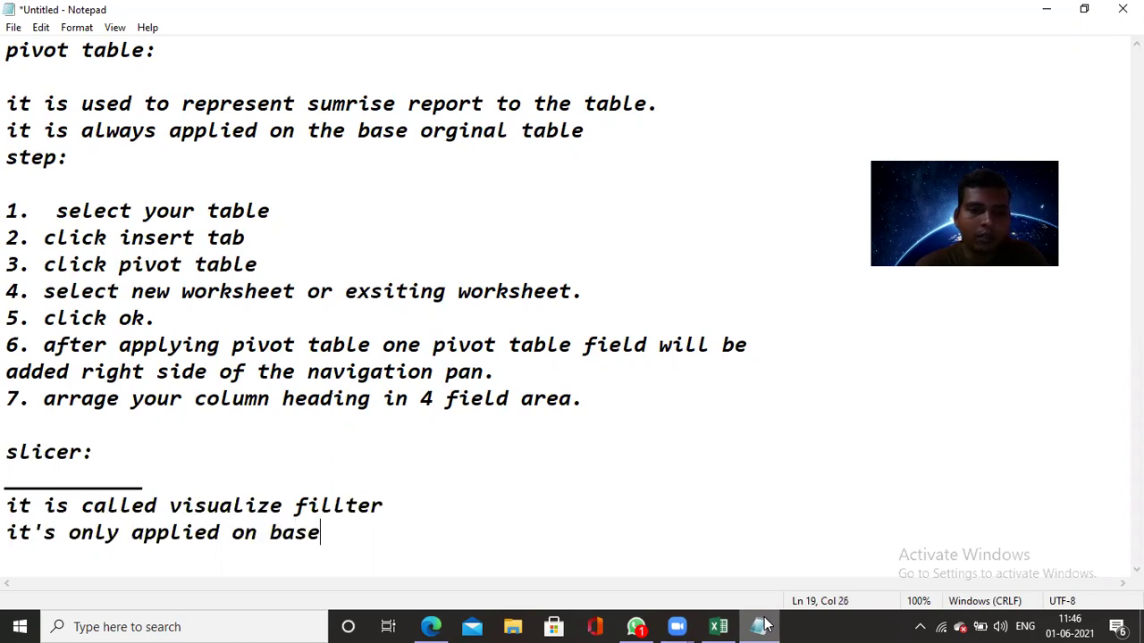
{"action": "type", "text": " of p"}
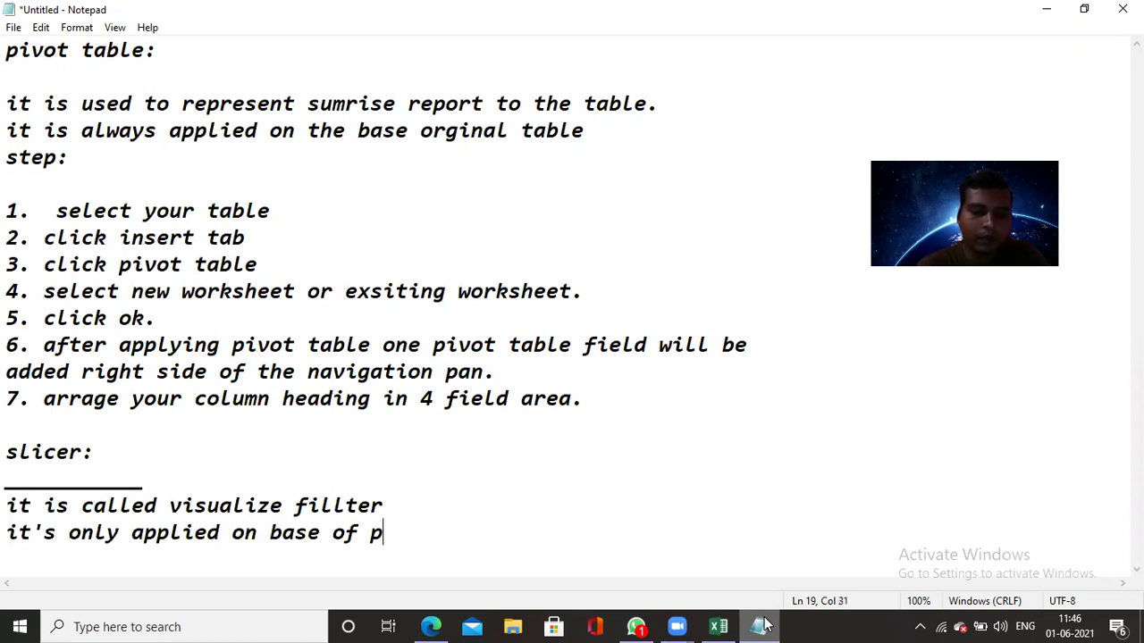
{"action": "type", "text": "ivot table"}
{"action": "key", "text": "Return"}
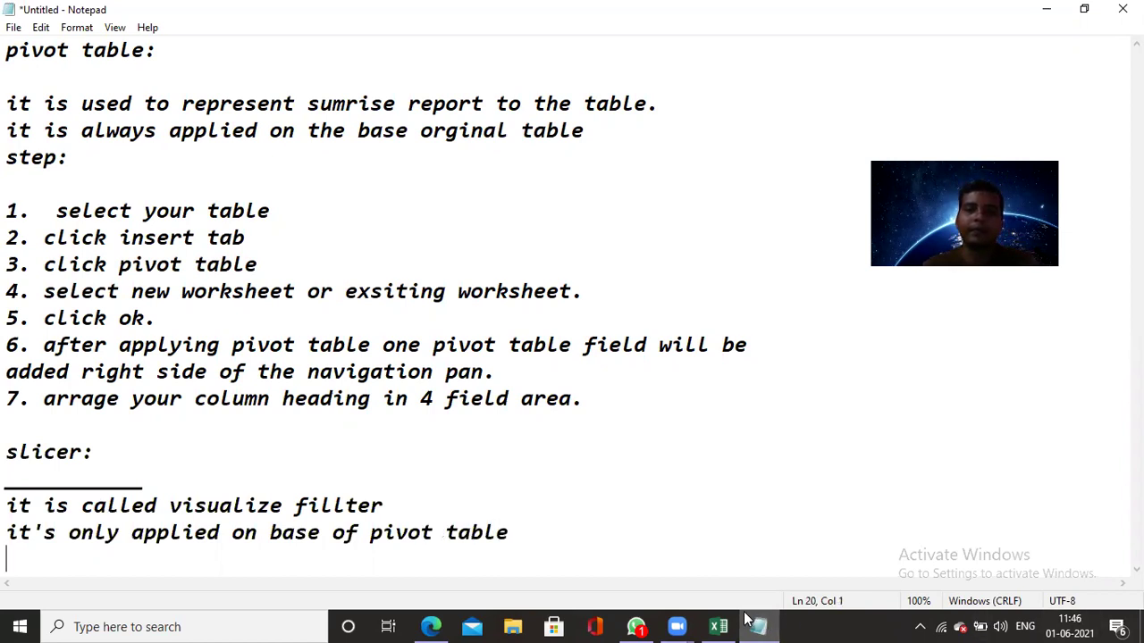
- Switch to Excel and summarize the TOTAL values of the product PivotTable by Average
{"action": "left_click", "coordinate": [722, 626]}
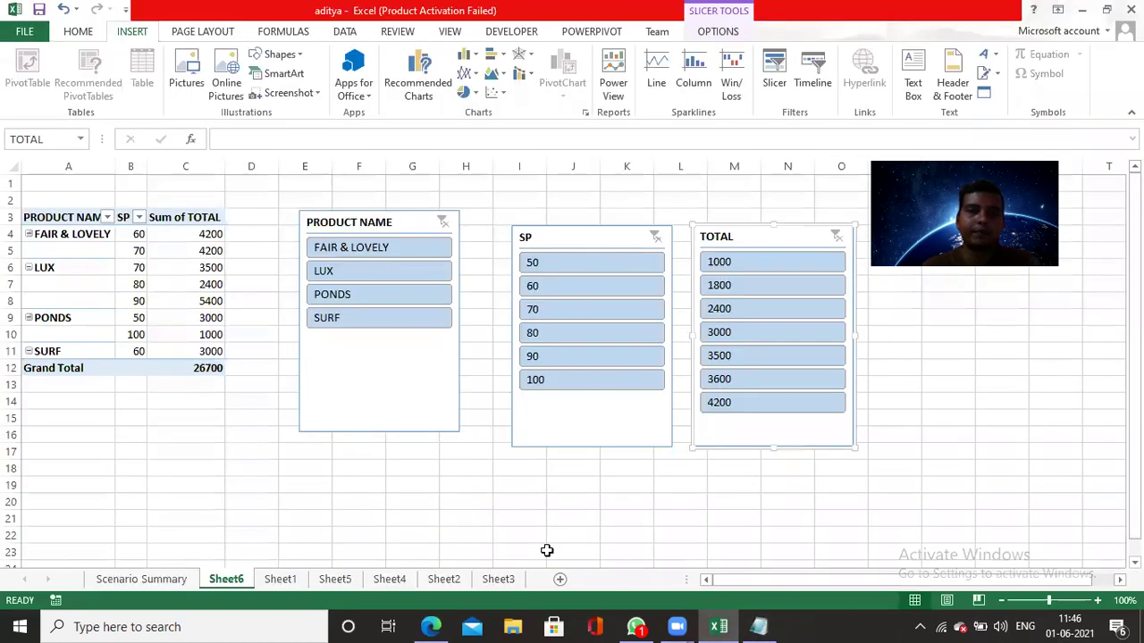
{"action": "left_click", "coordinate": [549, 551]}
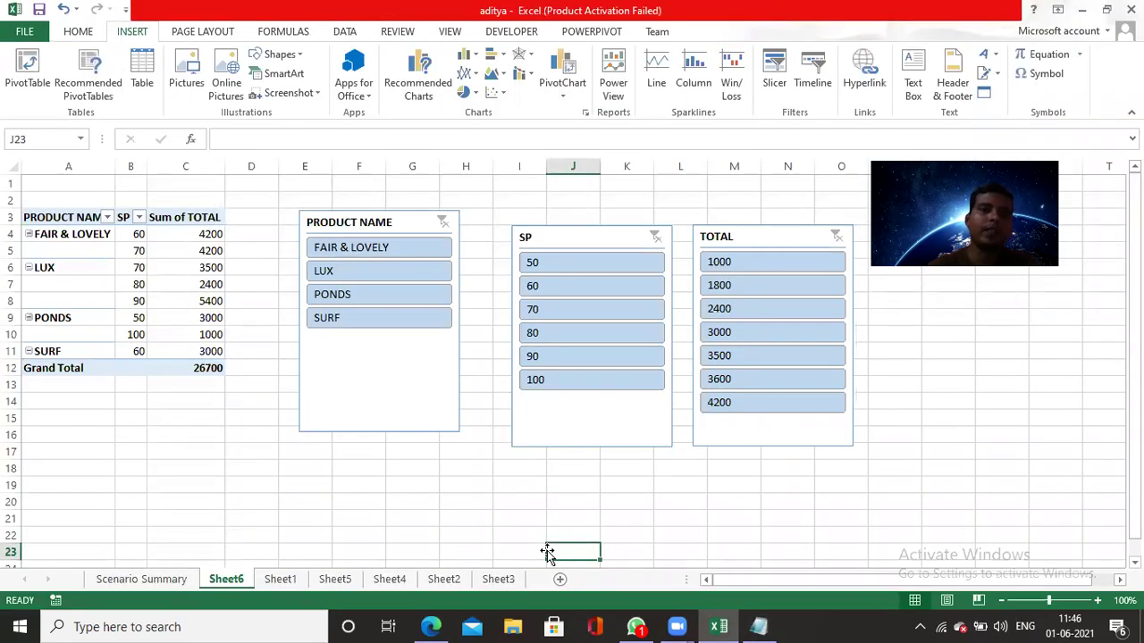
{"action": "left_click", "coordinate": [154, 312]}
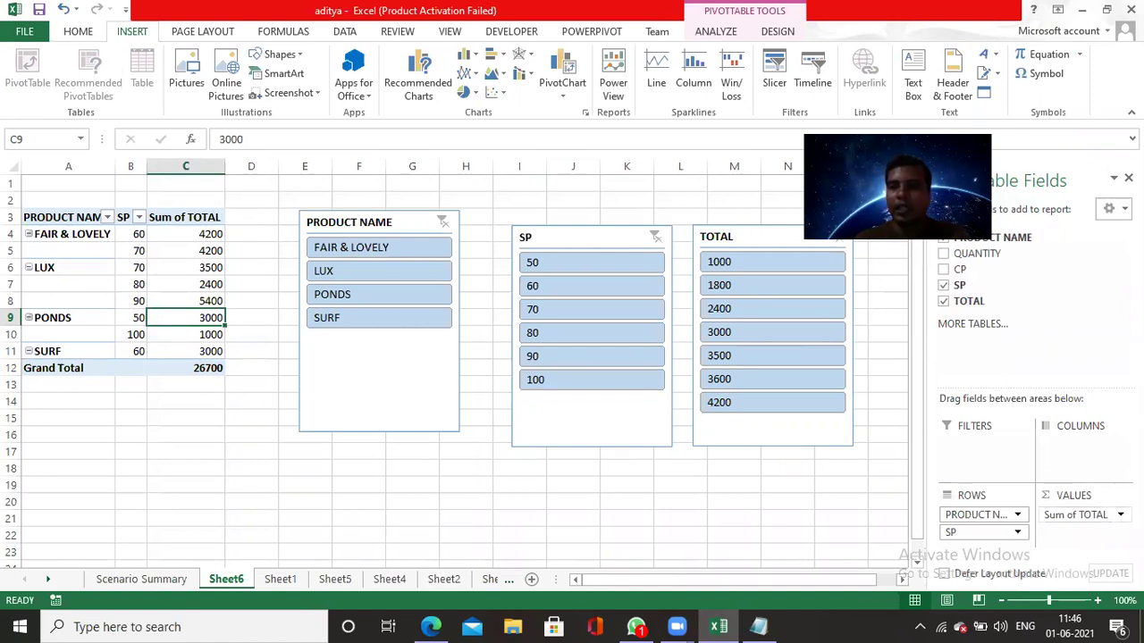
{"action": "left_click", "coordinate": [1064, 516]}
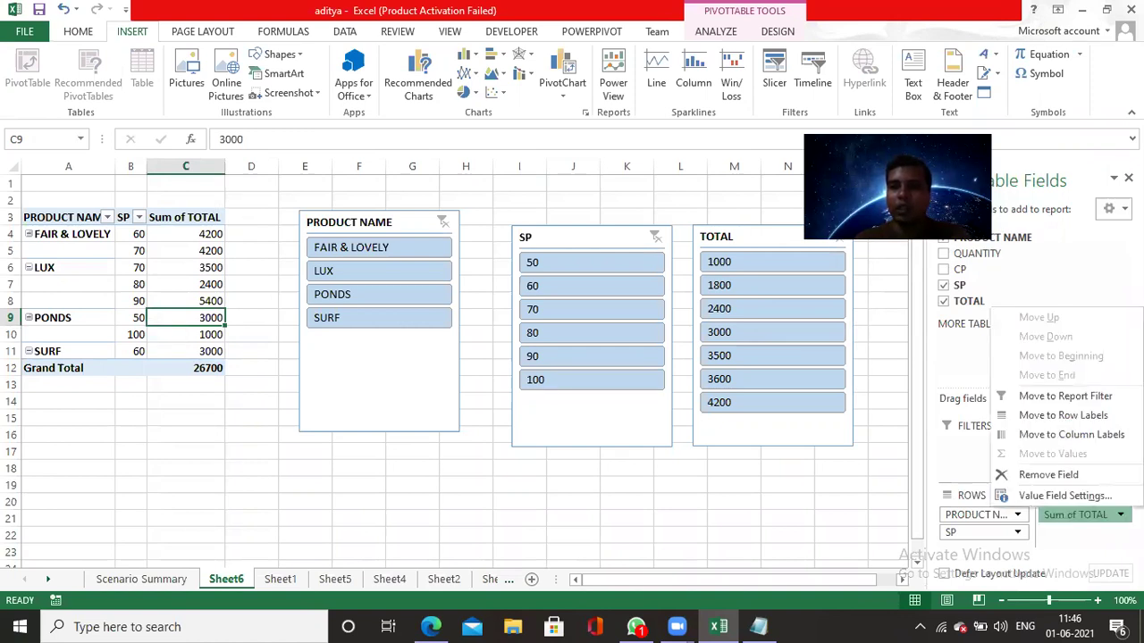
{"action": "left_click", "coordinate": [1065, 496]}
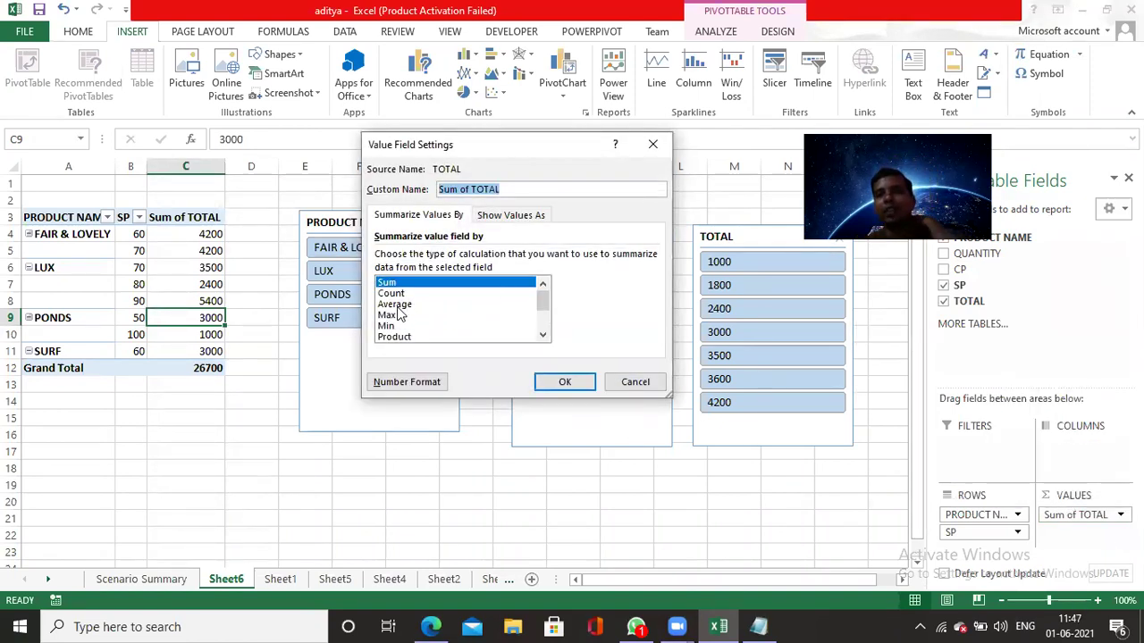
{"action": "left_click", "coordinate": [397, 307]}
{"action": "left_click", "coordinate": [575, 383]}
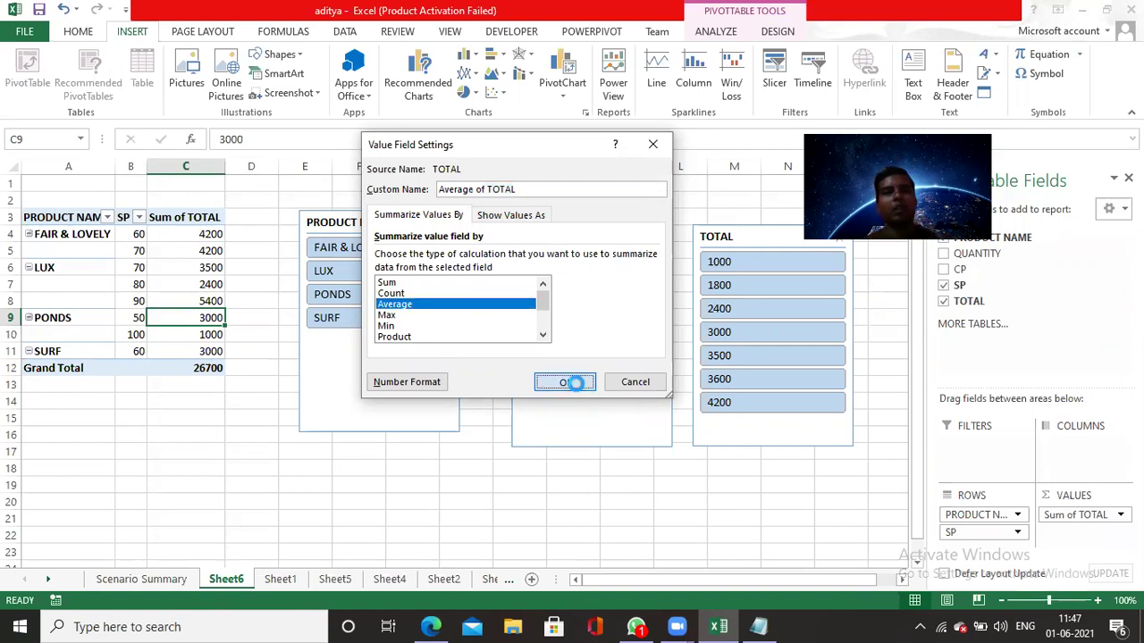
{"action": "left_click", "coordinate": [202, 371]}
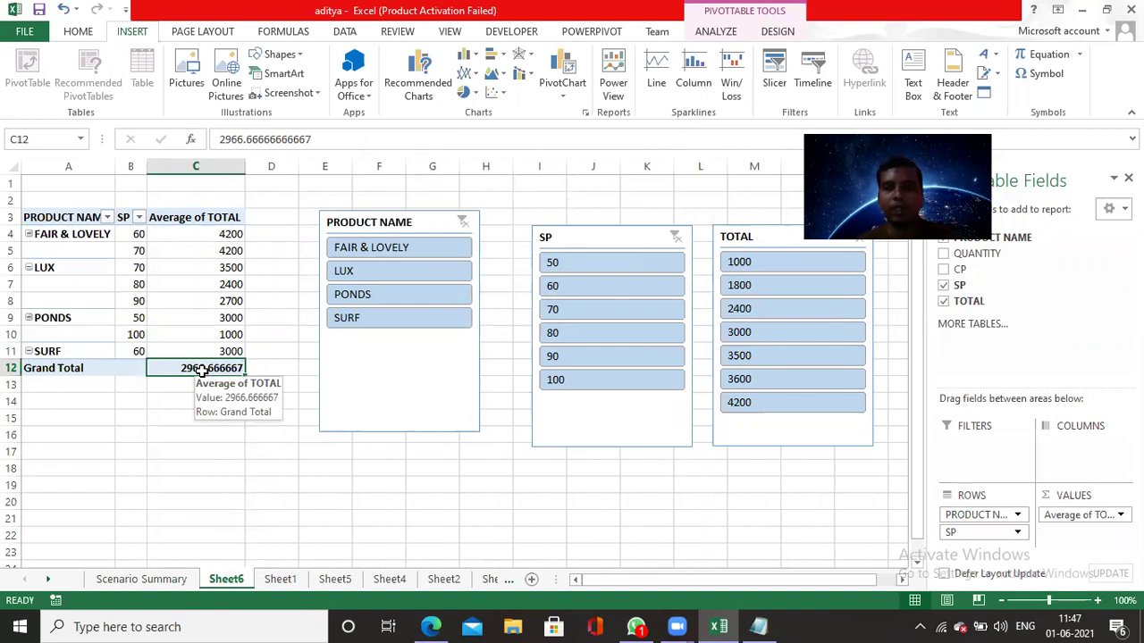
{"action": "left_click", "coordinate": [332, 495]}
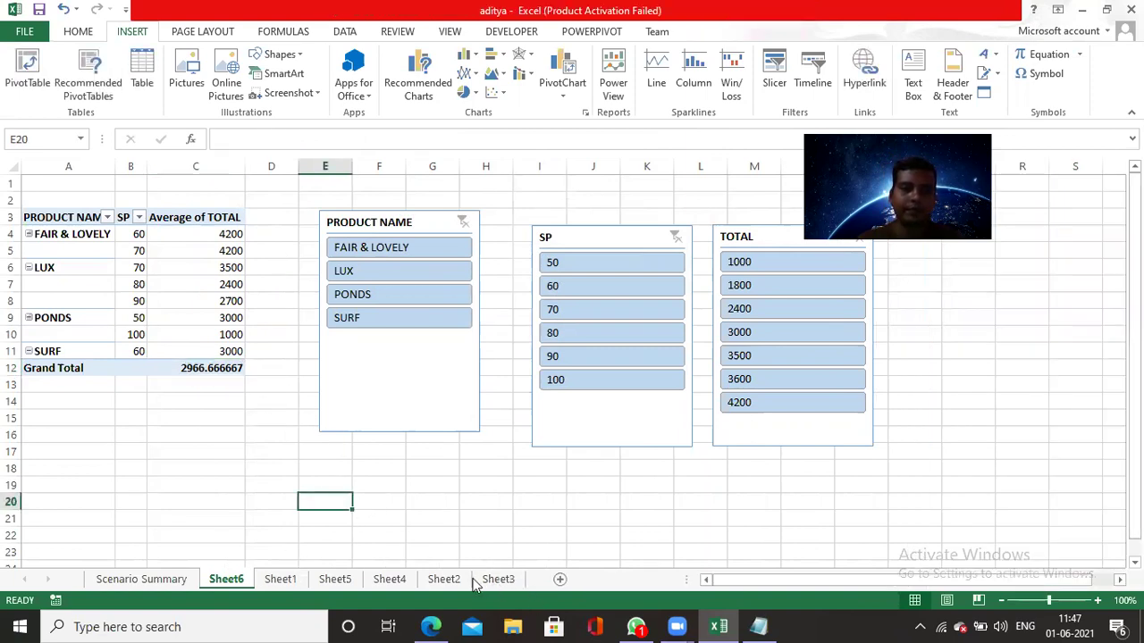
- Open Sheet4 and select the whole student marks table in A1:E9, including its headings
{"action": "left_click", "coordinate": [389, 579]}
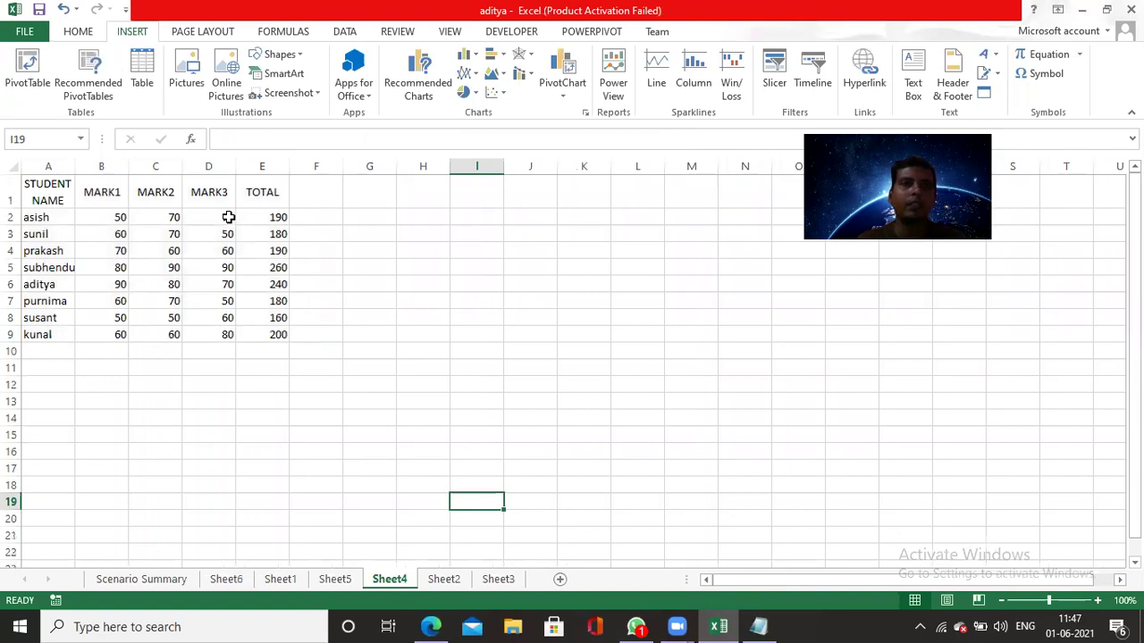
{"action": "left_click", "coordinate": [143, 83]}
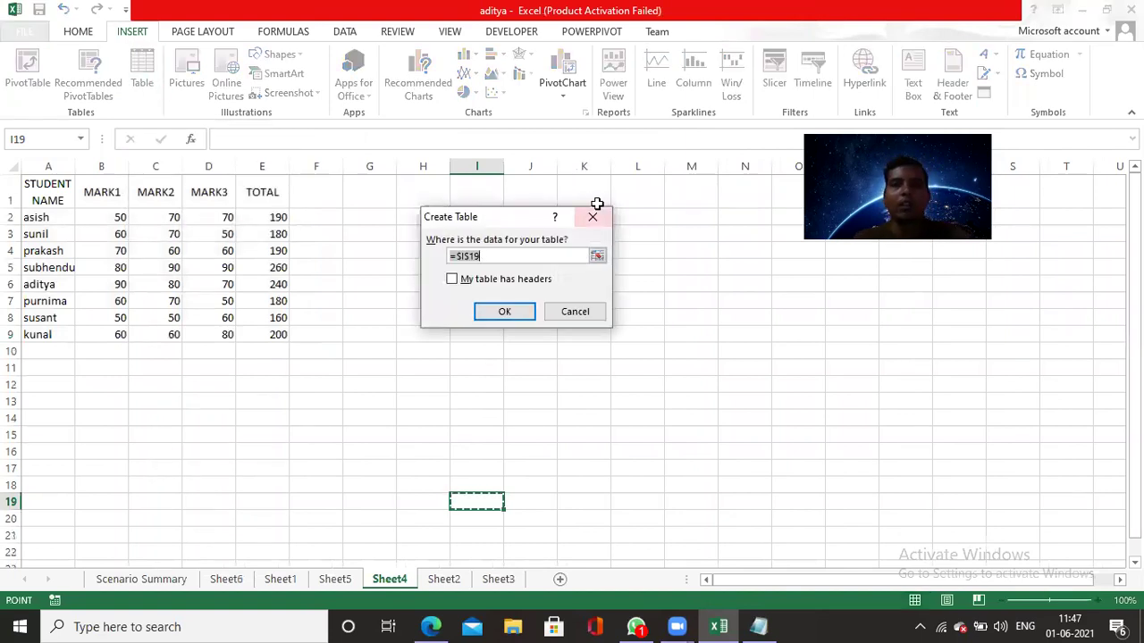
{"action": "left_click", "coordinate": [594, 217]}
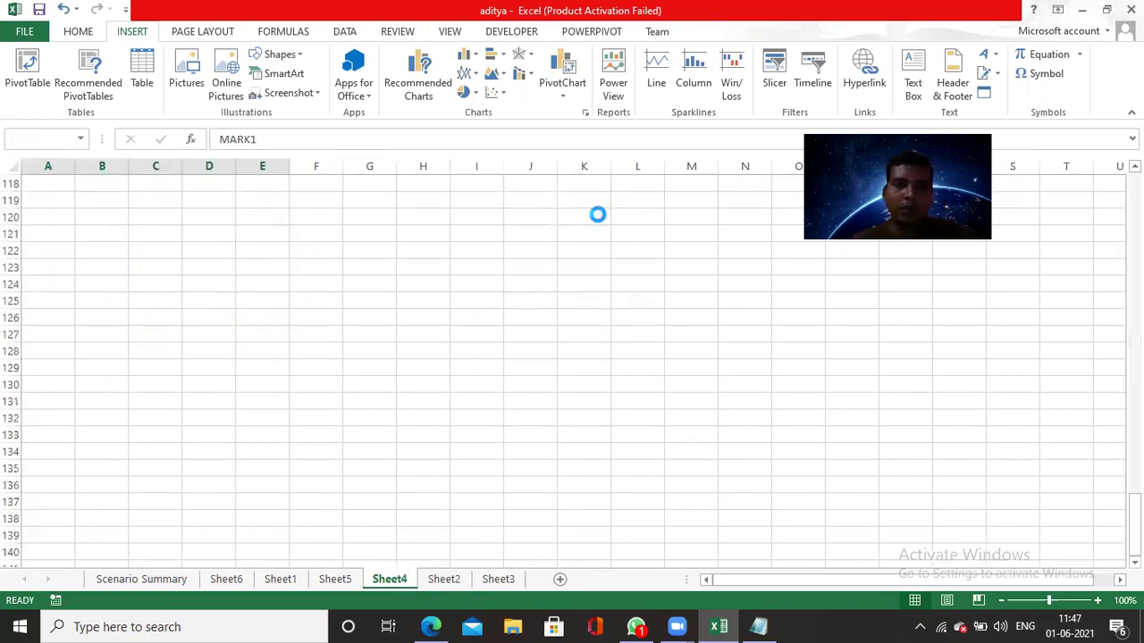
{"action": "scroll", "coordinate": [598, 214], "scroll_direction": "down", "scroll_amount": 20}
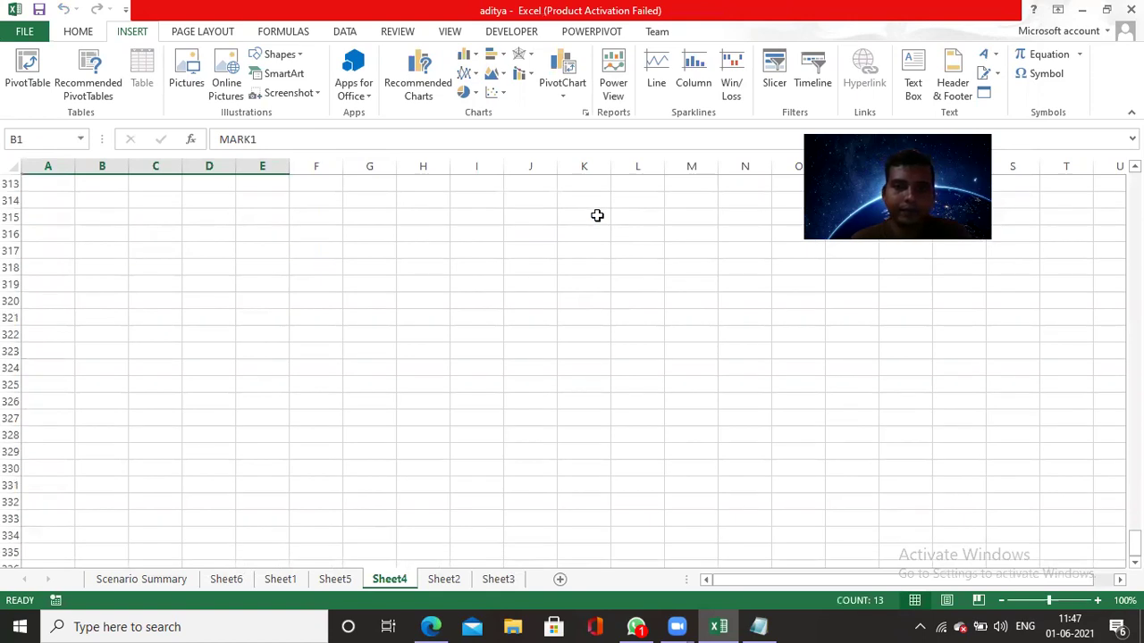
{"action": "left_click", "coordinate": [493, 303]}
{"action": "left_click_drag", "start_coordinate": [1134, 542], "coordinate": [1134, 179]}
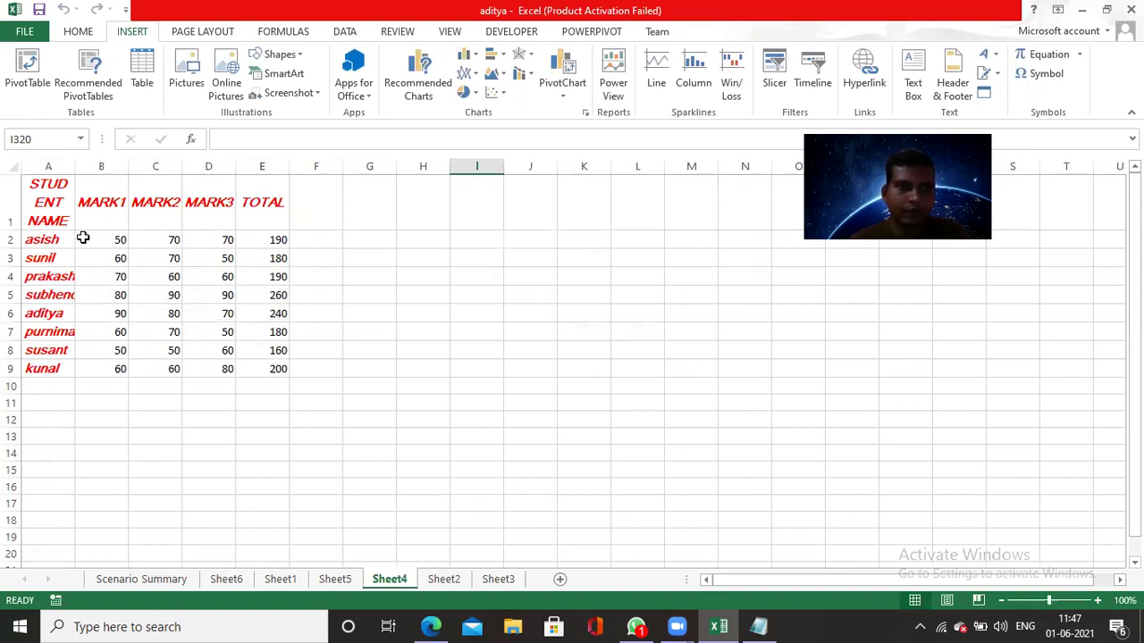
{"action": "left_click", "coordinate": [41, 223]}
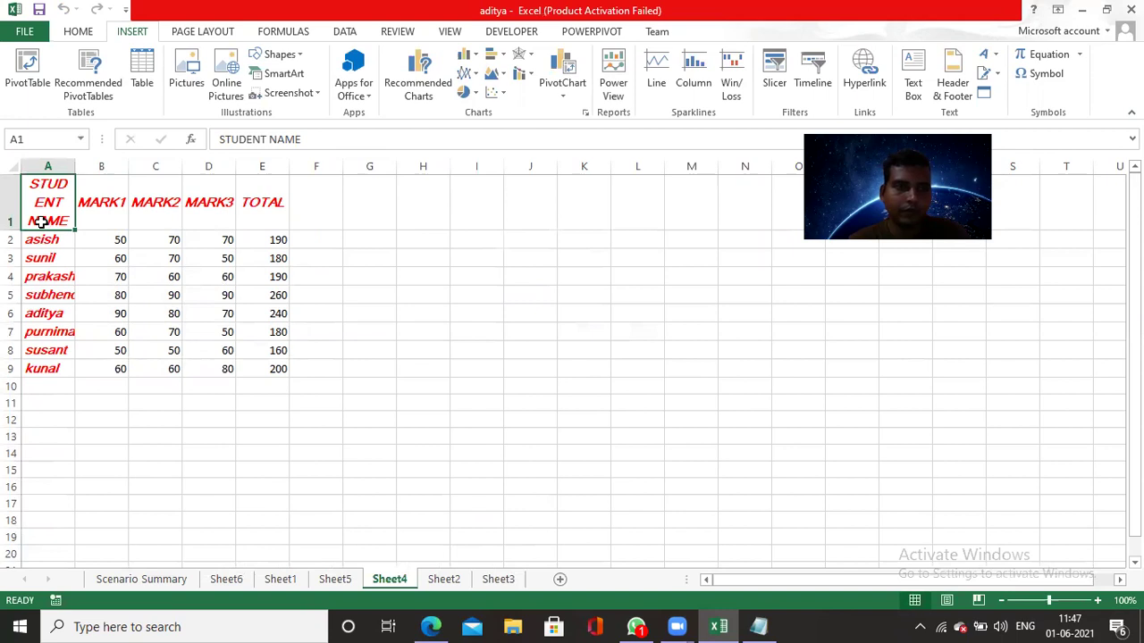
{"action": "mouse_move", "coordinate": [66, 196]}
{"action": "left_mouse_down"}
{"action": "mouse_move", "coordinate": [187, 232]}
{"action": "mouse_move", "coordinate": [269, 311]}
{"action": "mouse_move", "coordinate": [269, 378]}
{"action": "left_mouse_up"}
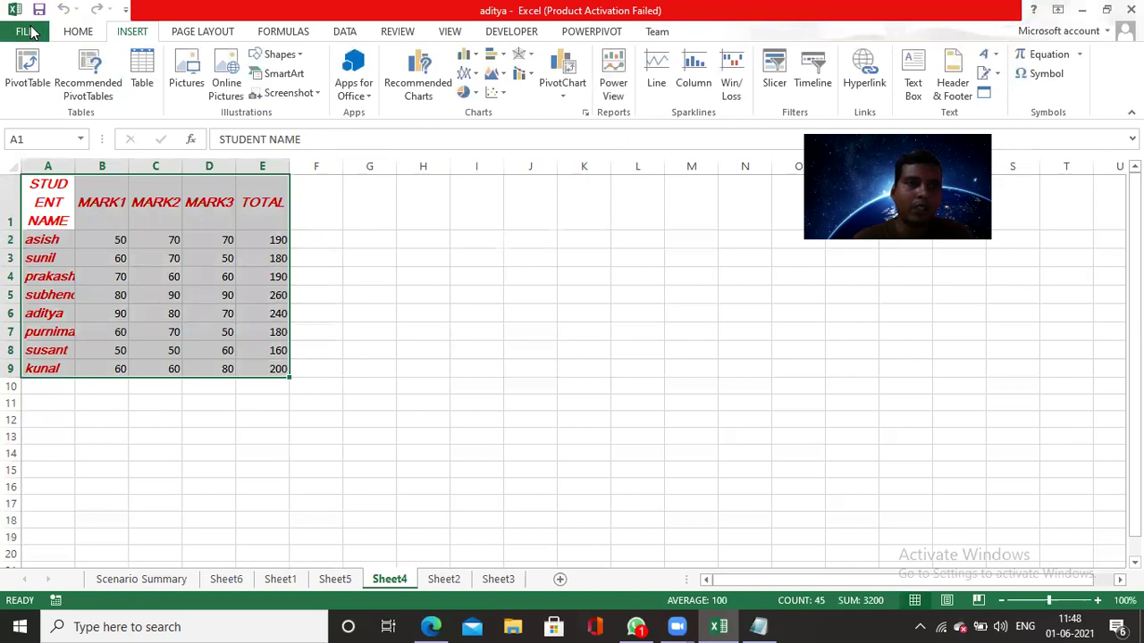
- Preview how the plain student marks sheet looks when printed, then return to the worksheet
{"action": "left_click", "coordinate": [27, 31]}
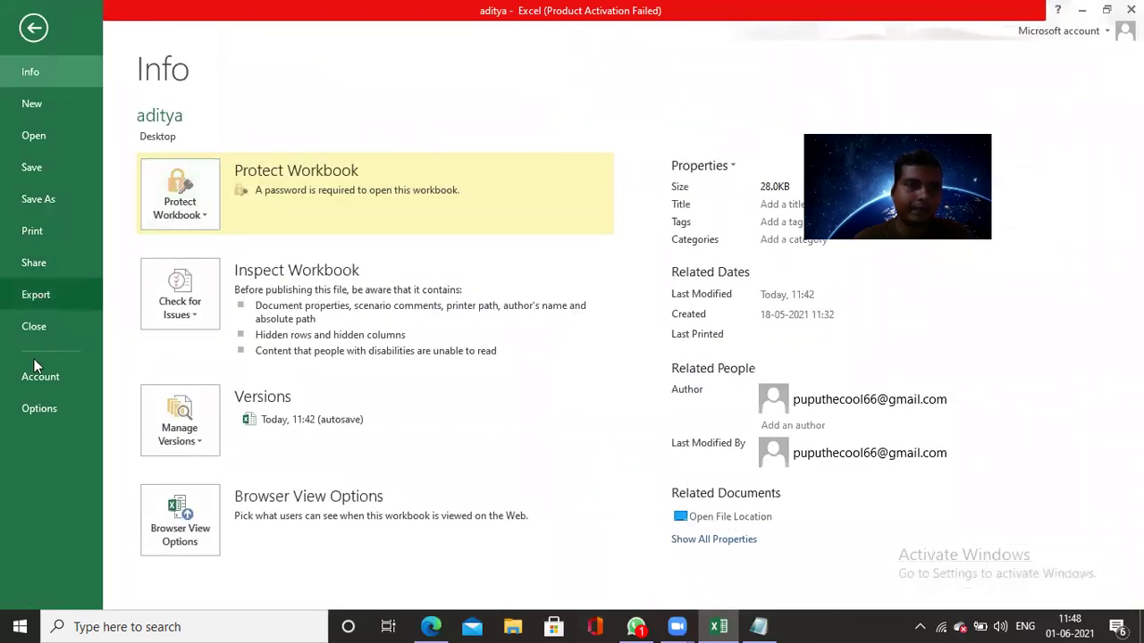
{"action": "left_click", "coordinate": [35, 238]}
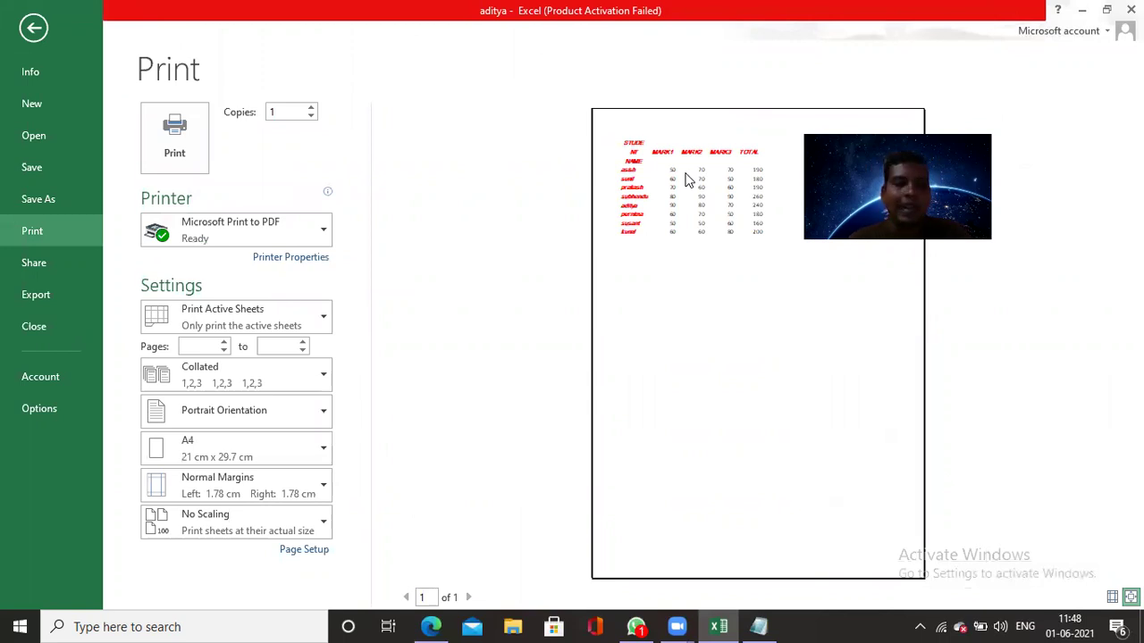
{"action": "key", "text": "Escape"}
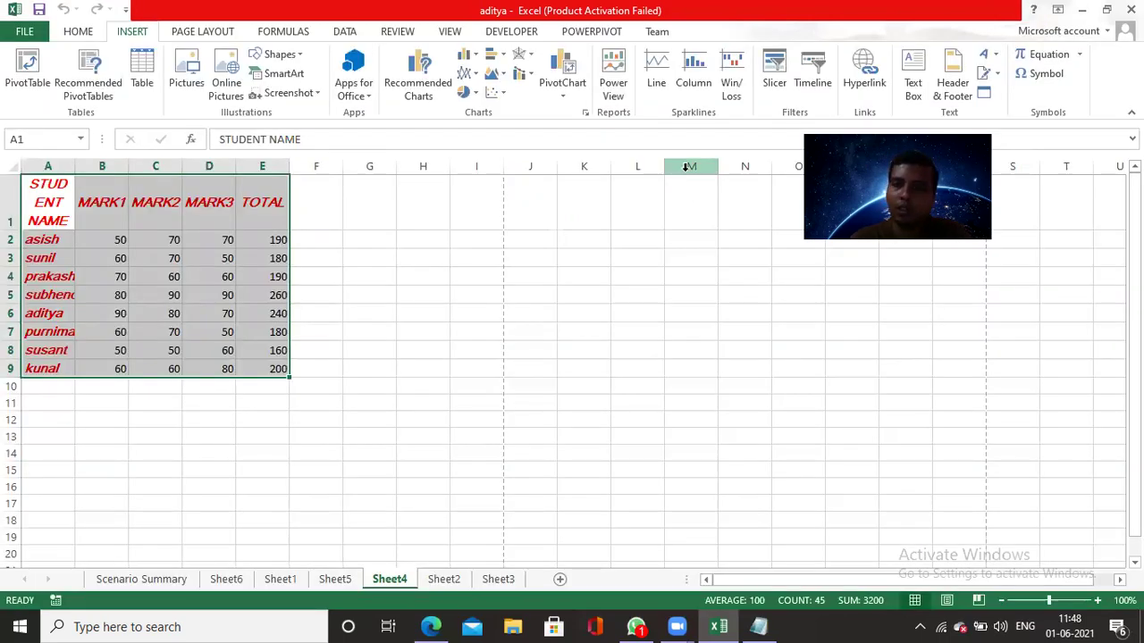
{"action": "left_click", "coordinate": [78, 34]}
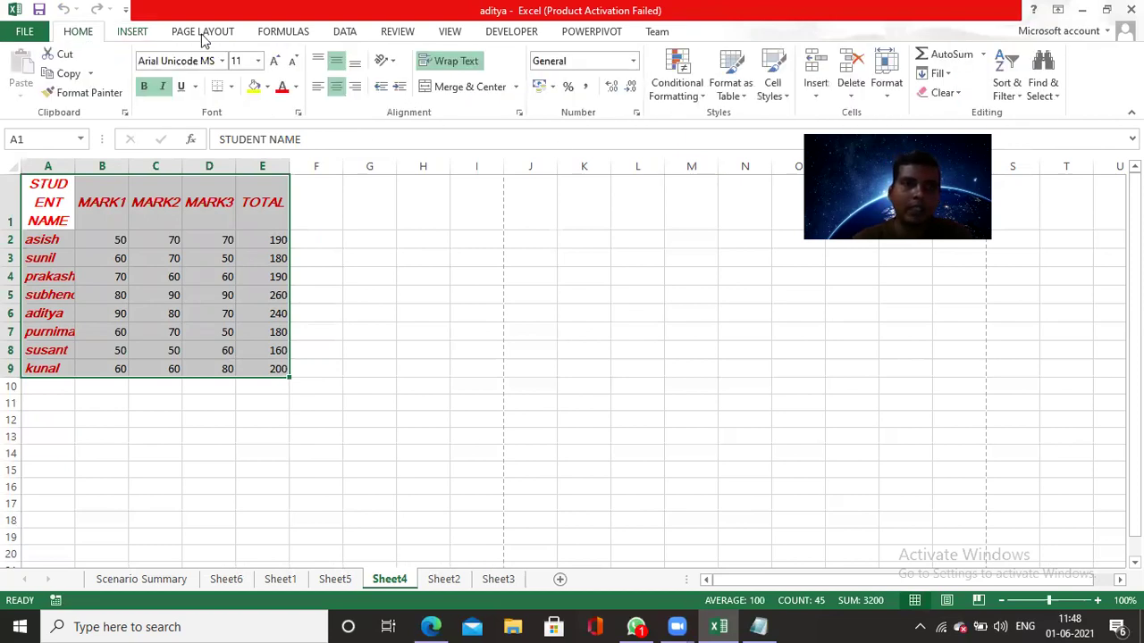
{"action": "left_click", "coordinate": [233, 87]}
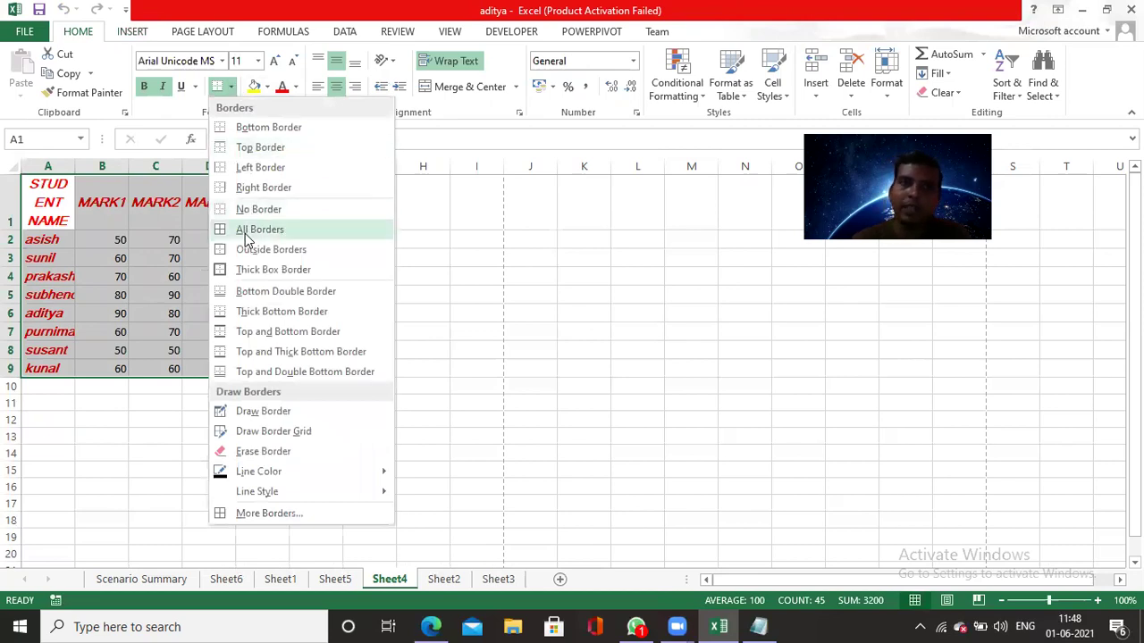
{"action": "key", "text": "Escape"}
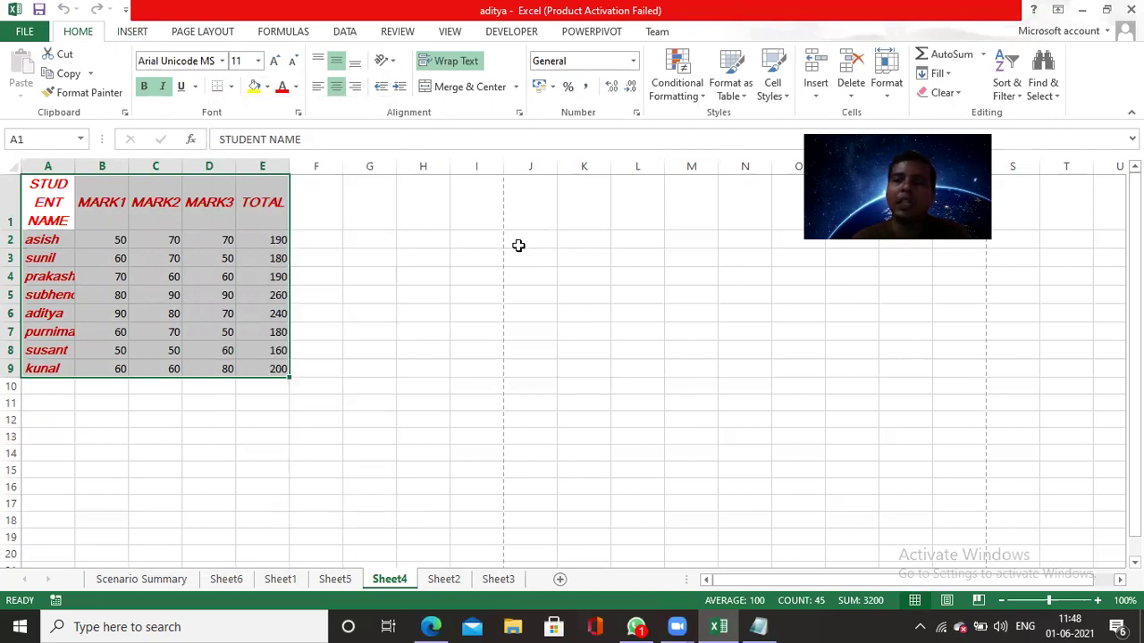
- Convert the selected range A1:E9 into a formatted table with headers
{"action": "left_click", "coordinate": [133, 32]}
{"action": "left_click", "coordinate": [152, 71]}
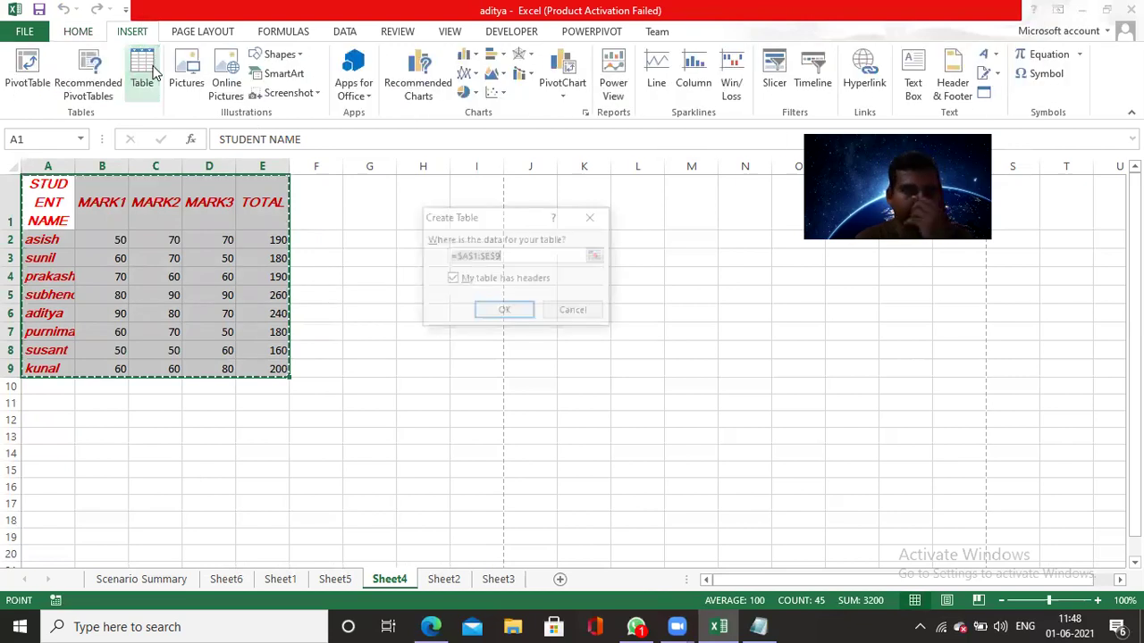
{"action": "left_click", "coordinate": [505, 312]}
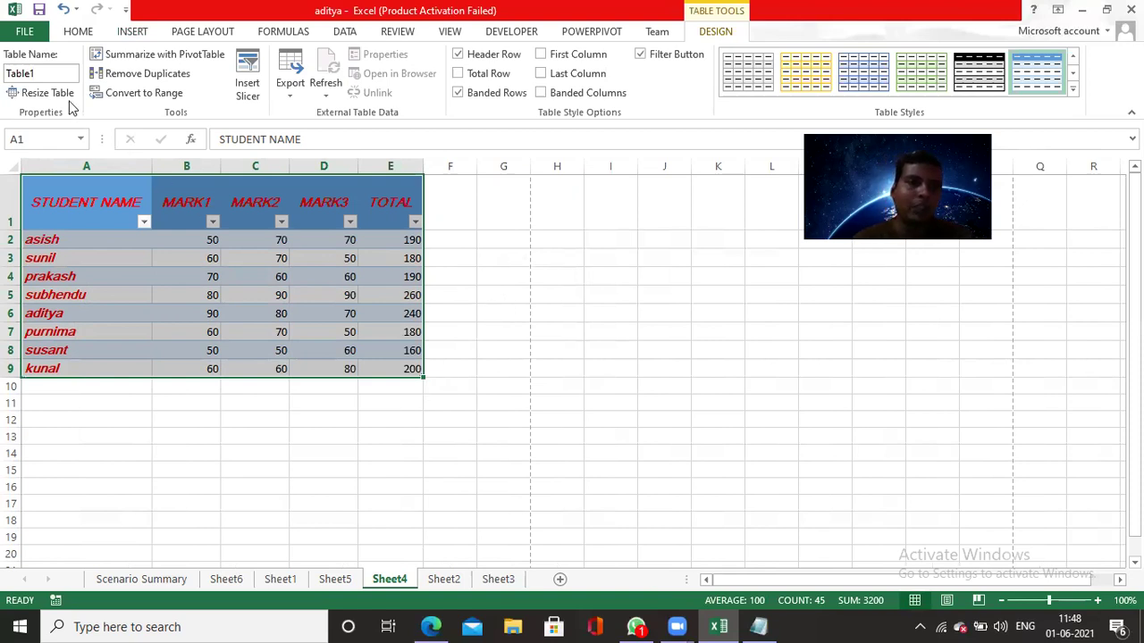
- Check the print preview of the formatted student marks table and return to the worksheet
{"action": "left_click", "coordinate": [20, 36]}
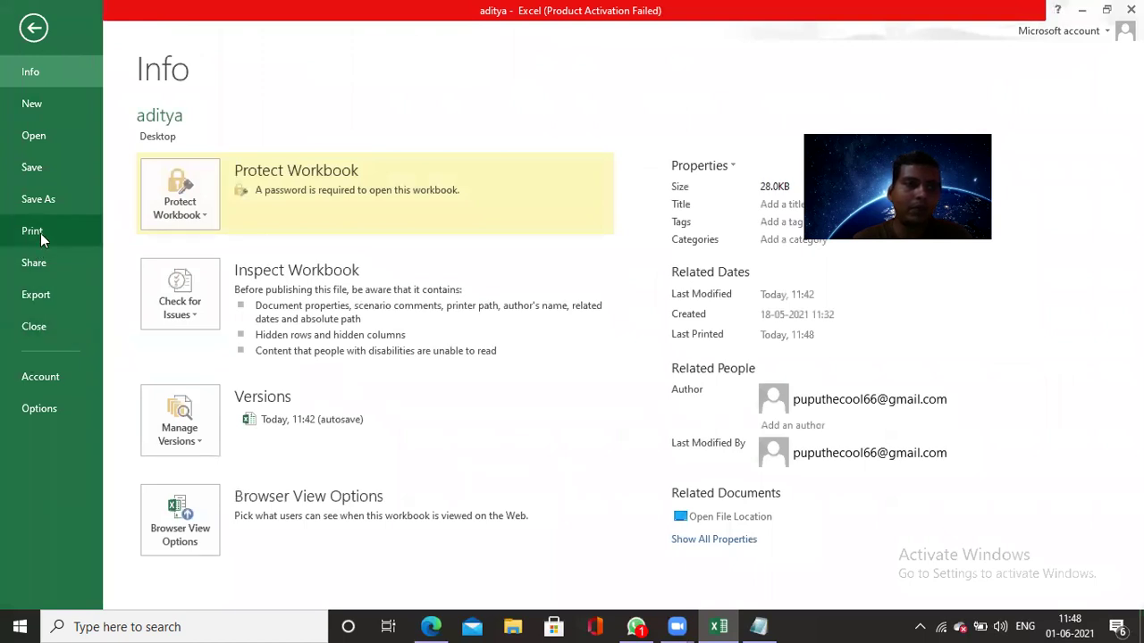
{"action": "left_click", "coordinate": [40, 234]}
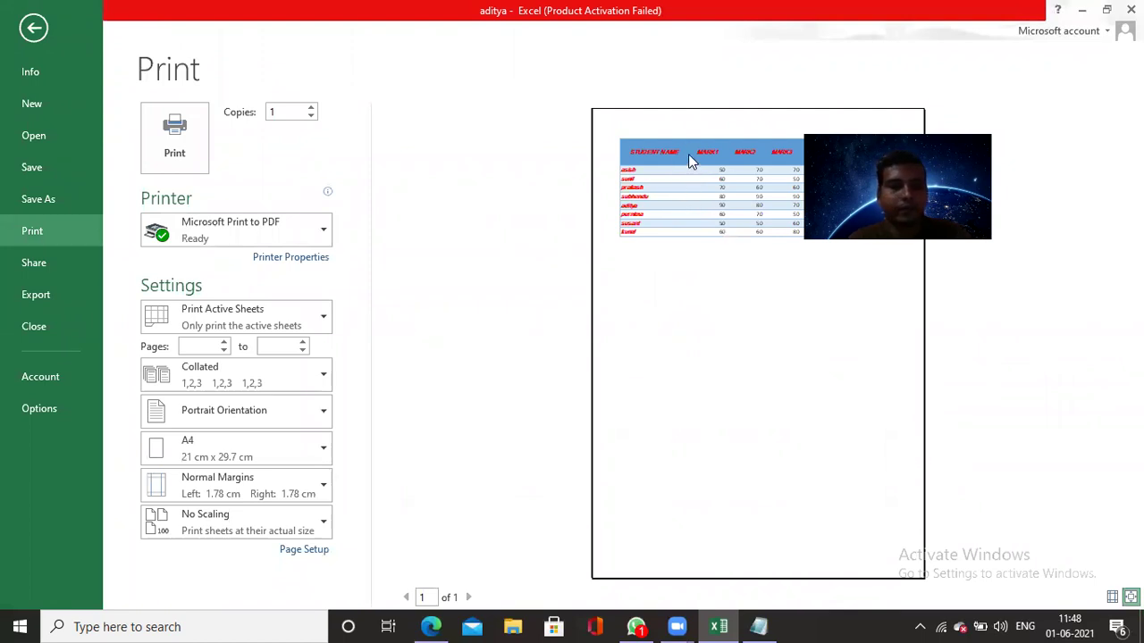
{"action": "key", "text": "Escape"}
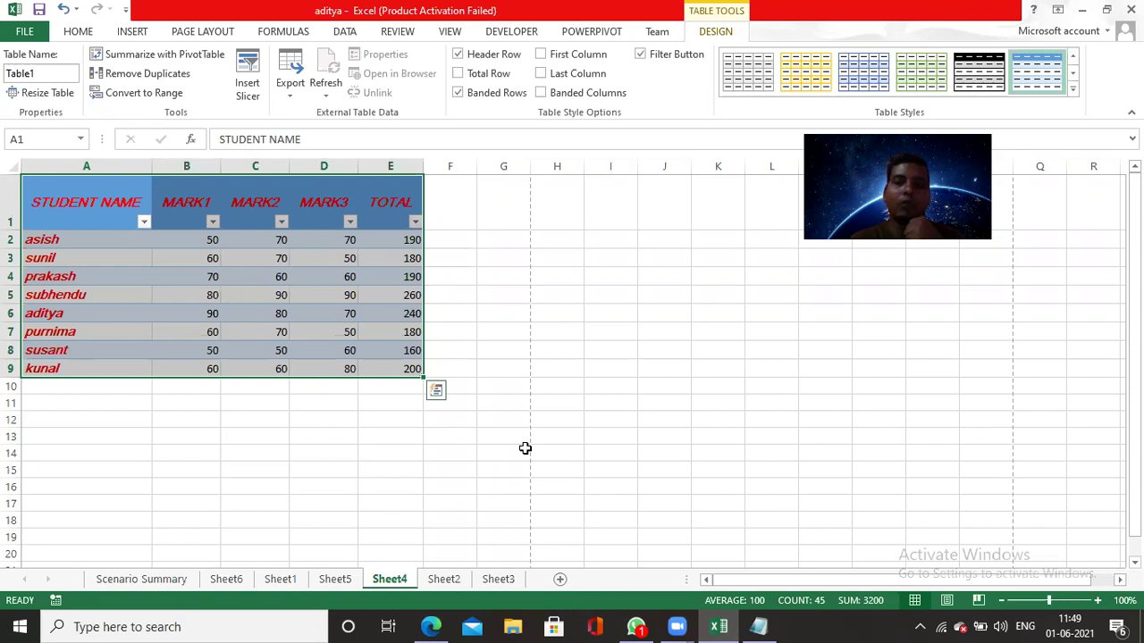
- On Sheet2, apply All Borders to the student marks range A1:E9 and deselect it
{"action": "left_click", "coordinate": [444, 579]}
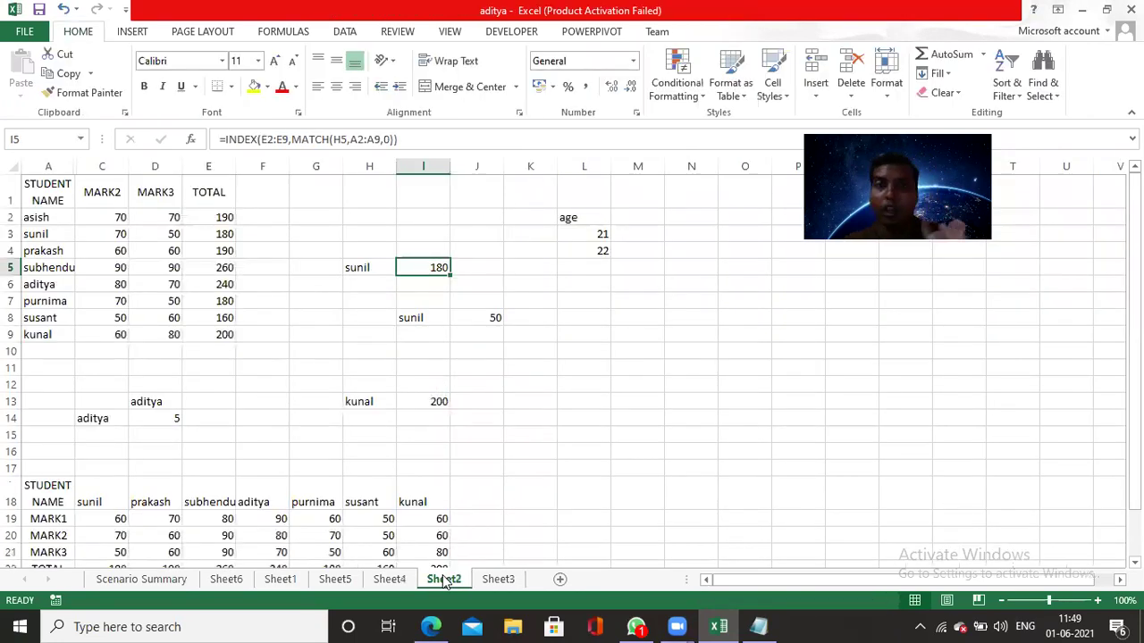
{"action": "left_click_drag", "start_coordinate": [49, 195], "coordinate": [215, 335]}
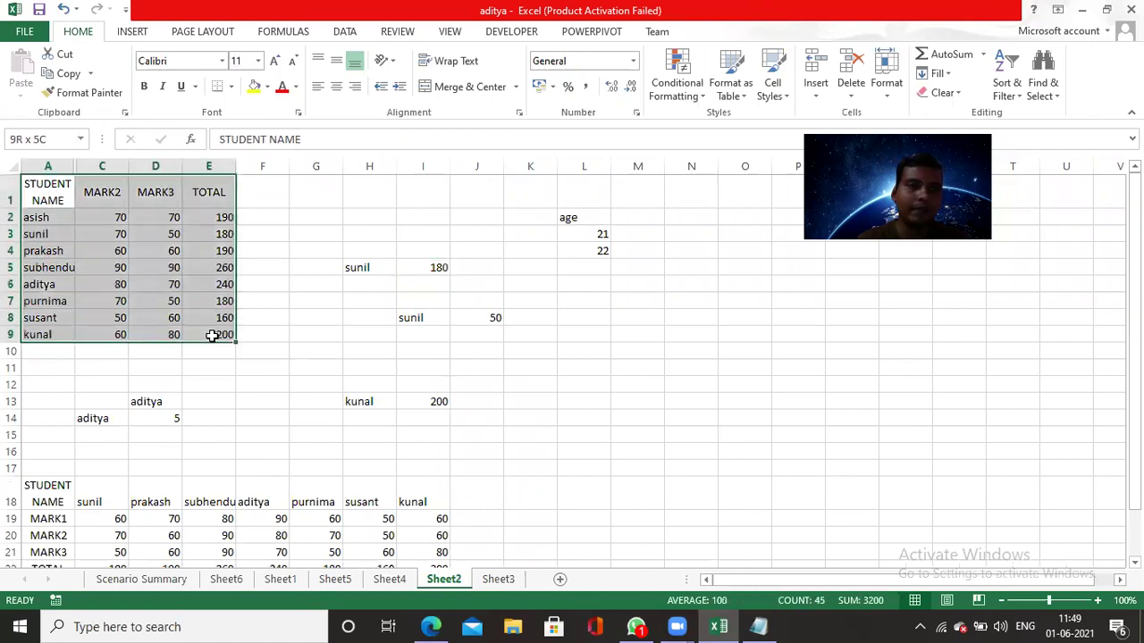
{"action": "left_click", "coordinate": [231, 87]}
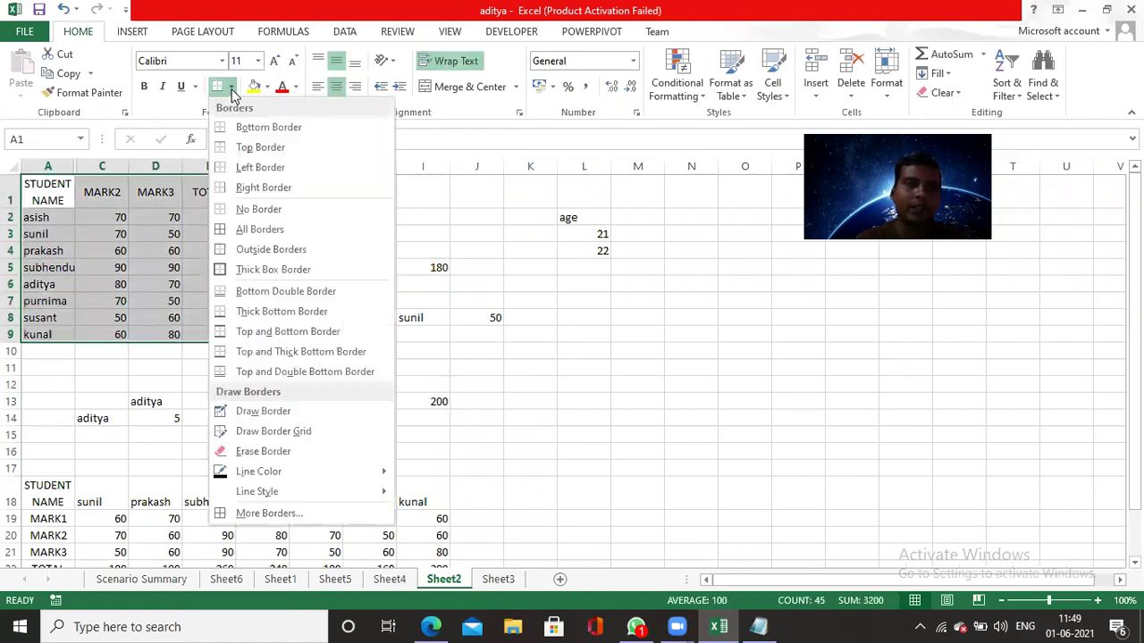
{"action": "left_click", "coordinate": [252, 228]}
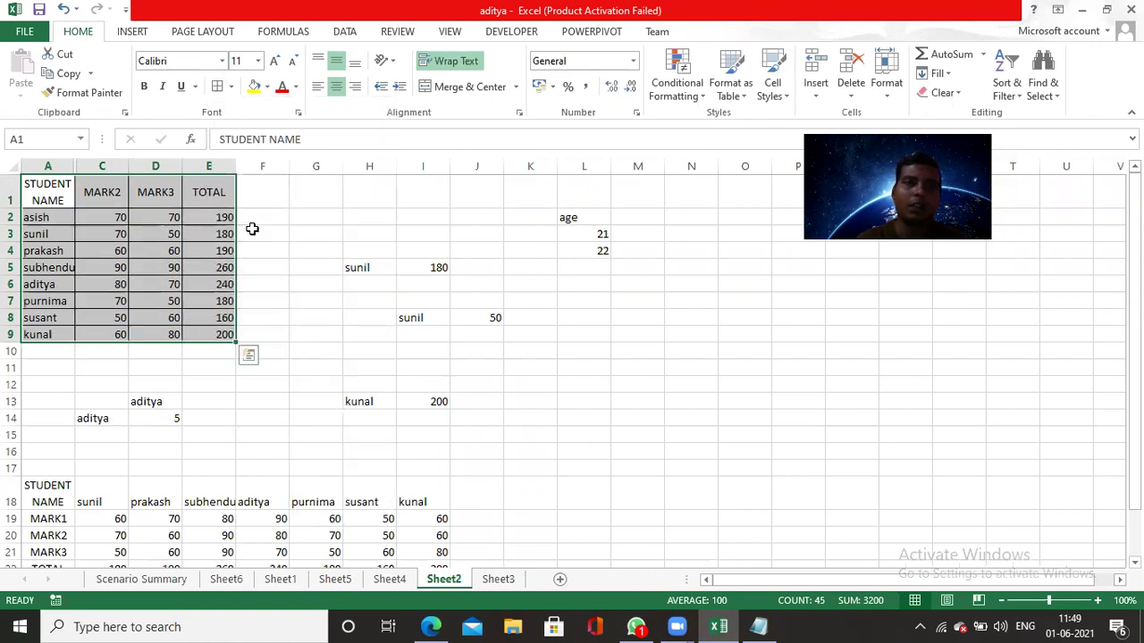
{"action": "left_click", "coordinate": [320, 266]}
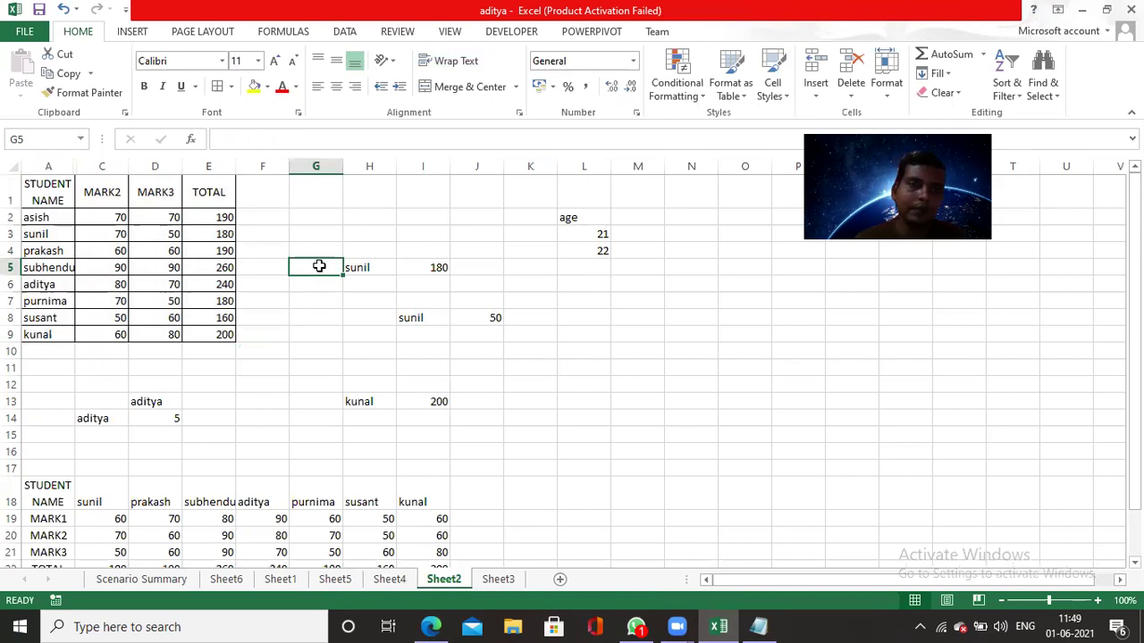
{"action": "left_click", "coordinate": [623, 365]}
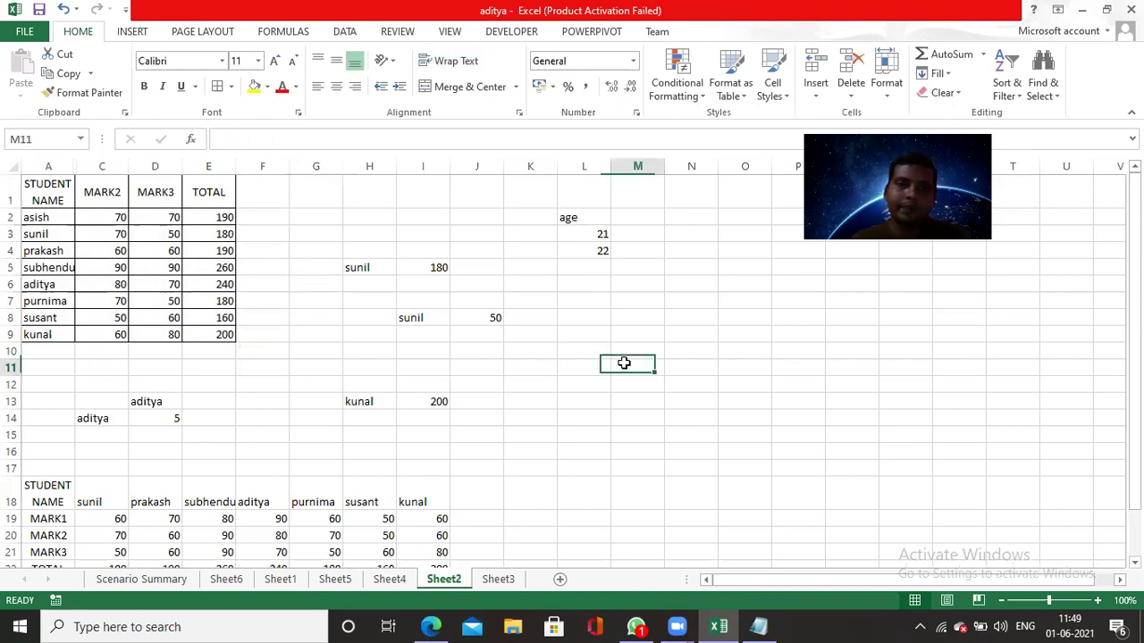
- On Sheet4, draw an up-down block arrow about 2.2 cm high and 2.4 cm wide in the empty cells beside the table
{"action": "left_click", "coordinate": [393, 579]}
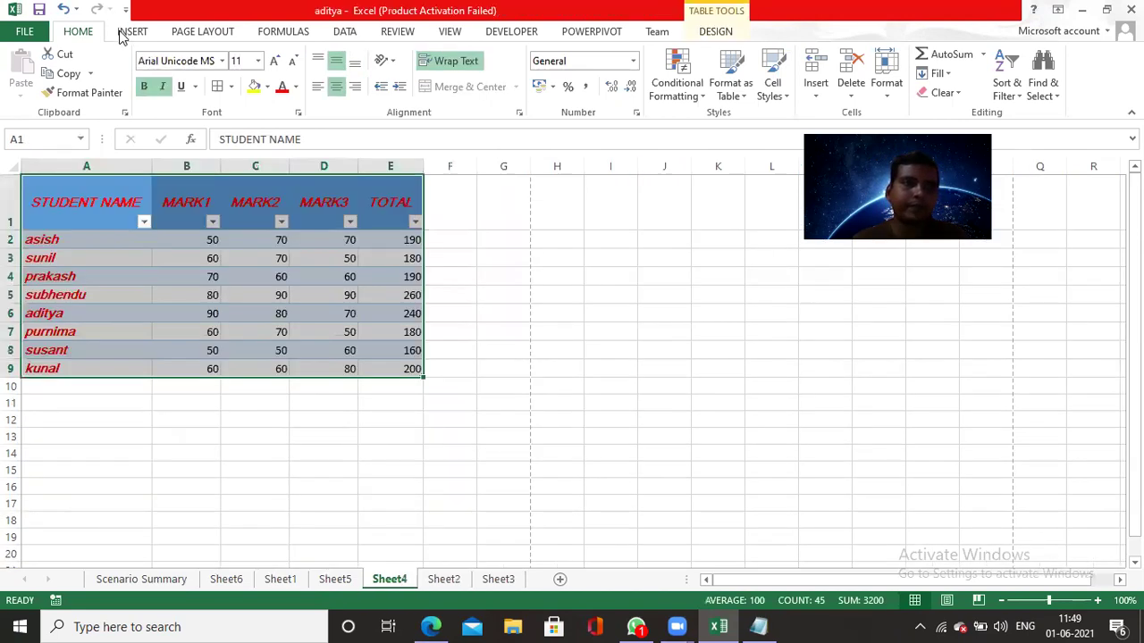
{"action": "left_click", "coordinate": [125, 32]}
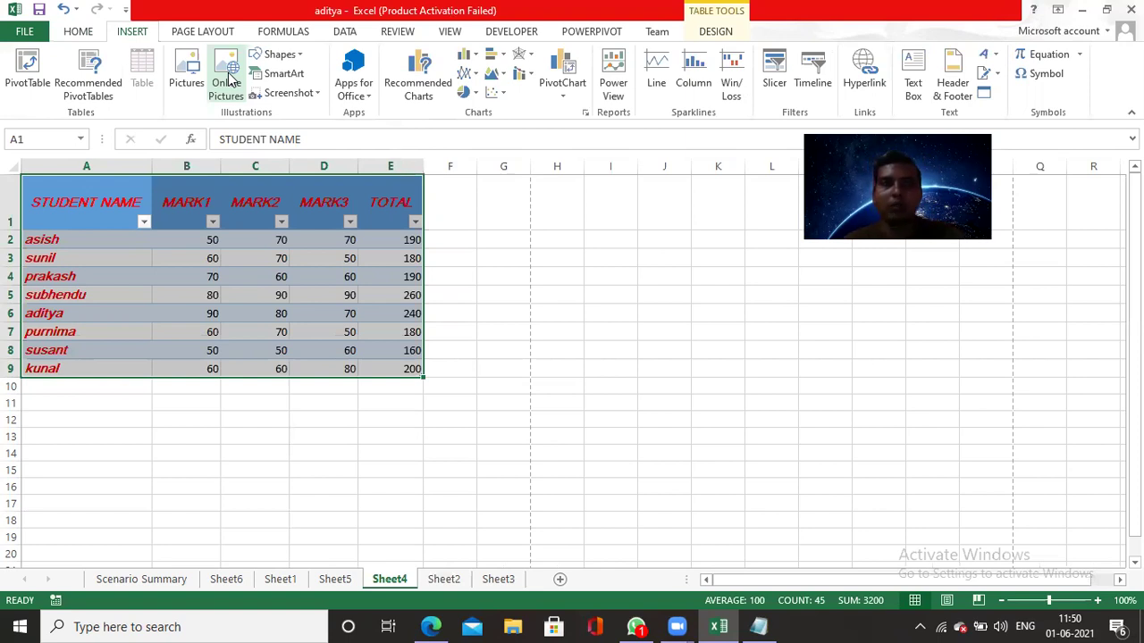
{"action": "left_click", "coordinate": [279, 54]}
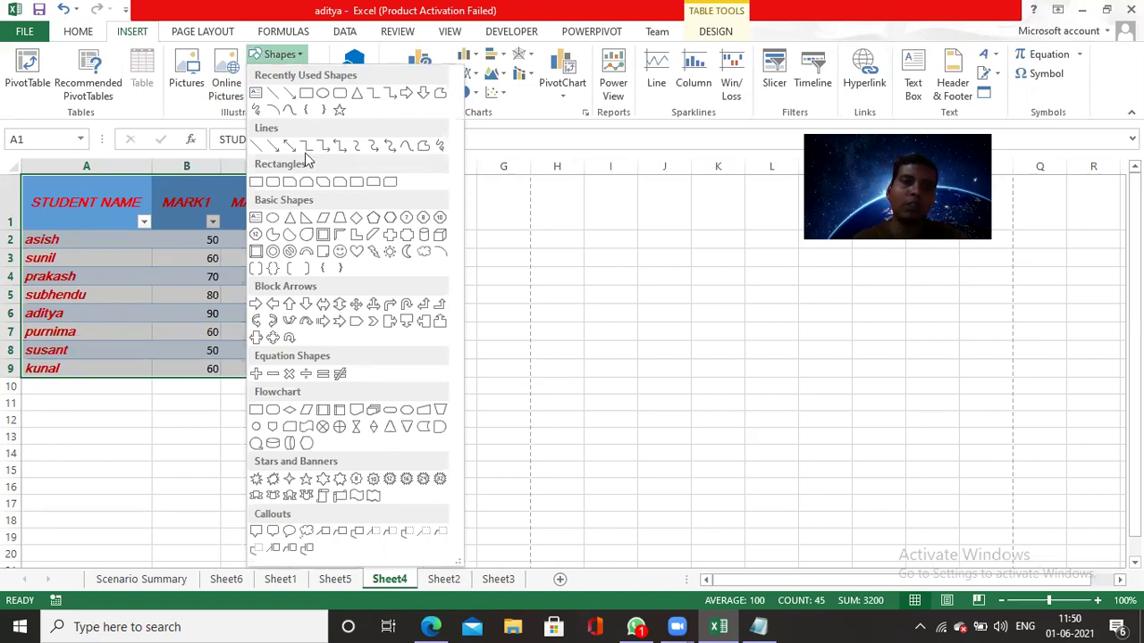
{"action": "left_click", "coordinate": [341, 306]}
{"action": "left_click_drag", "start_coordinate": [572, 297], "coordinate": [648, 367]}
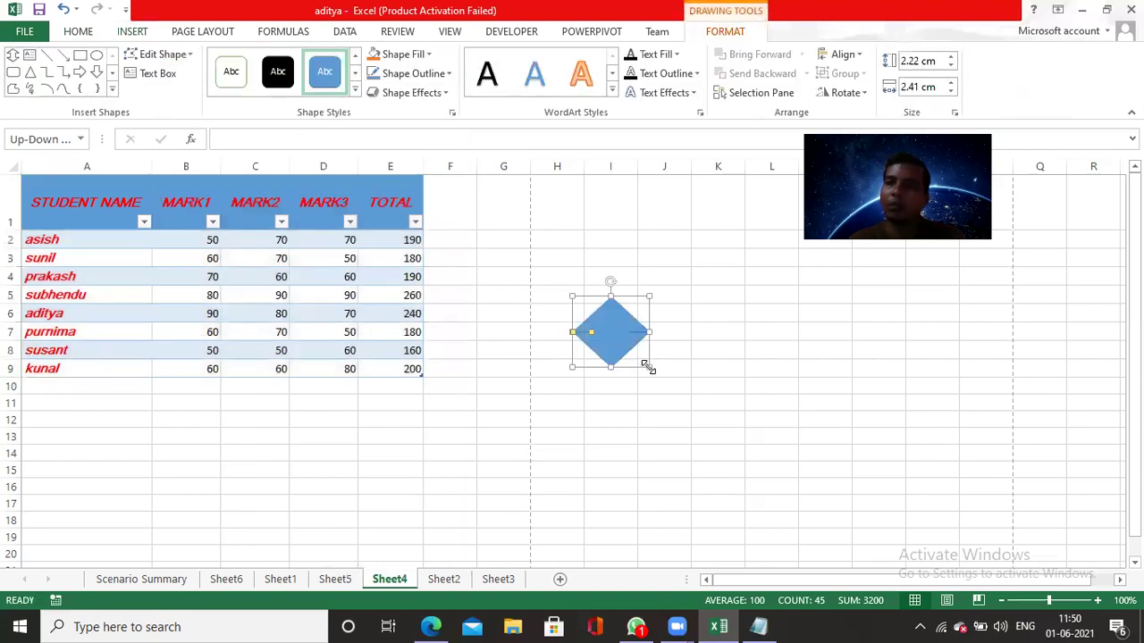
{"action": "left_click", "coordinate": [688, 401]}
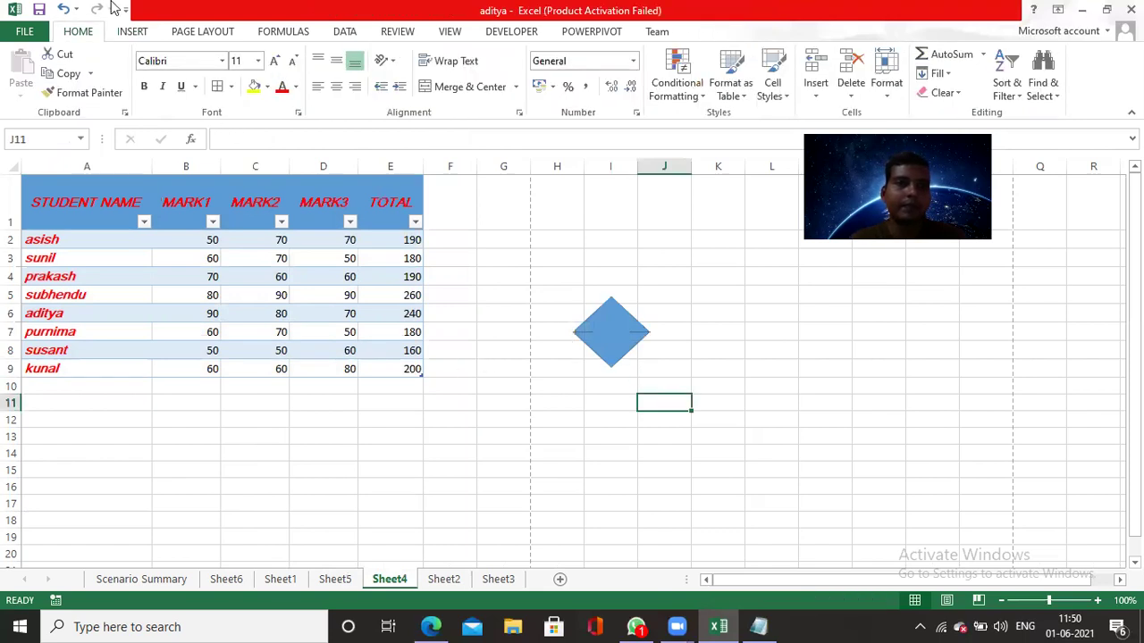
- Compare the recommended charts for the student marks table A1:E9, insert the Clustered Column chart and widen it
{"action": "left_click", "coordinate": [131, 32]}
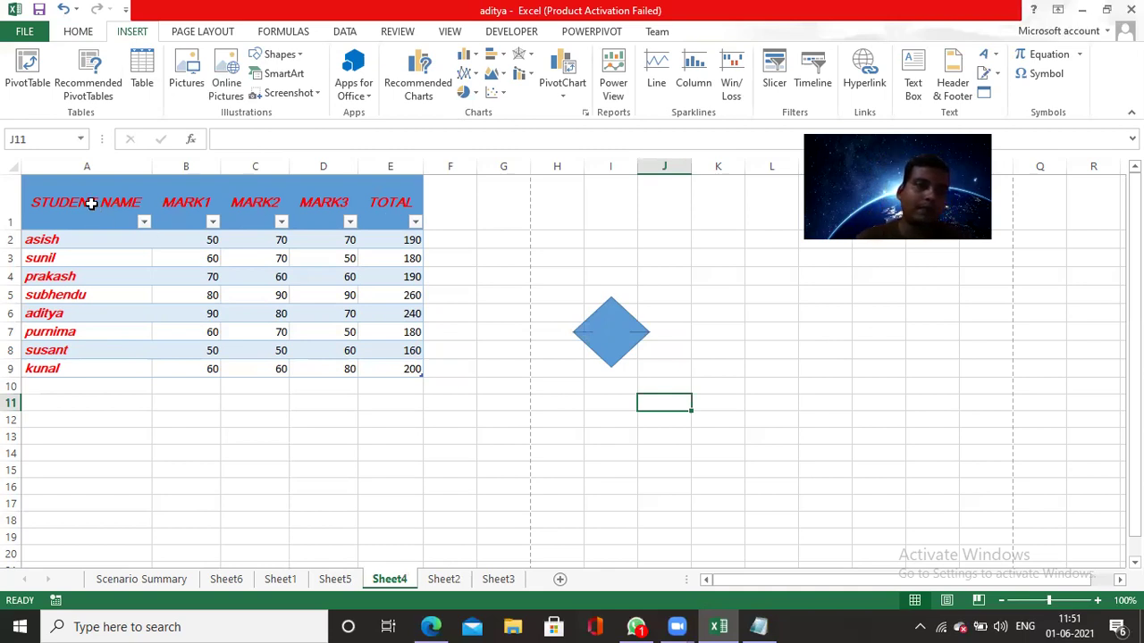
{"action": "left_click_drag", "start_coordinate": [89, 203], "coordinate": [255, 237]}
{"action": "left_click_drag", "start_coordinate": [330, 285], "coordinate": [385, 376]}
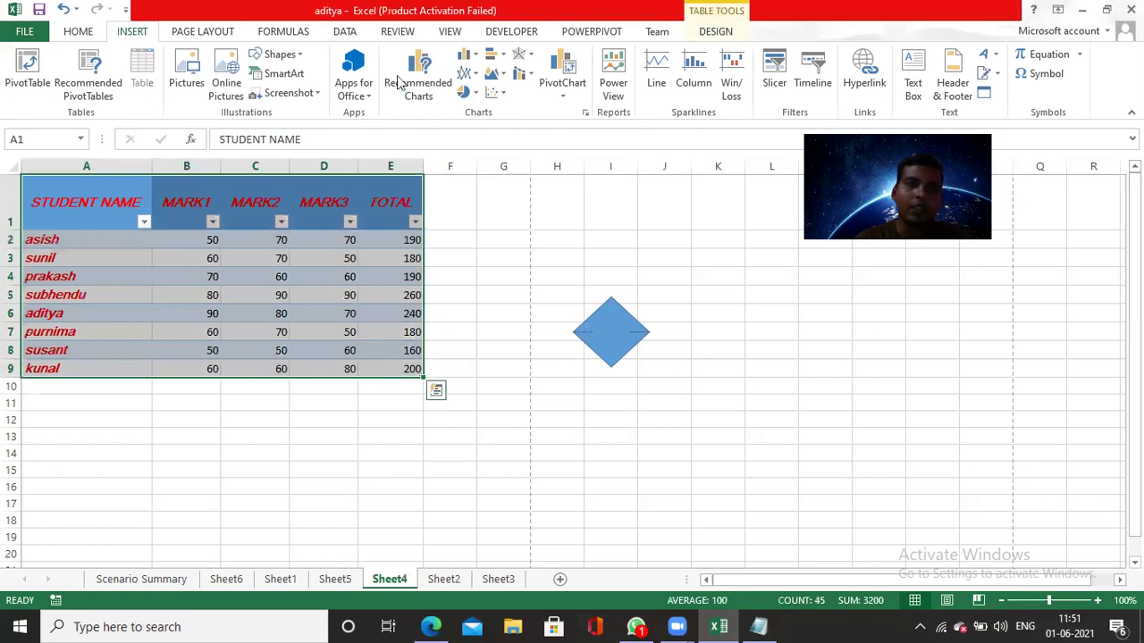
{"action": "left_click", "coordinate": [427, 79]}
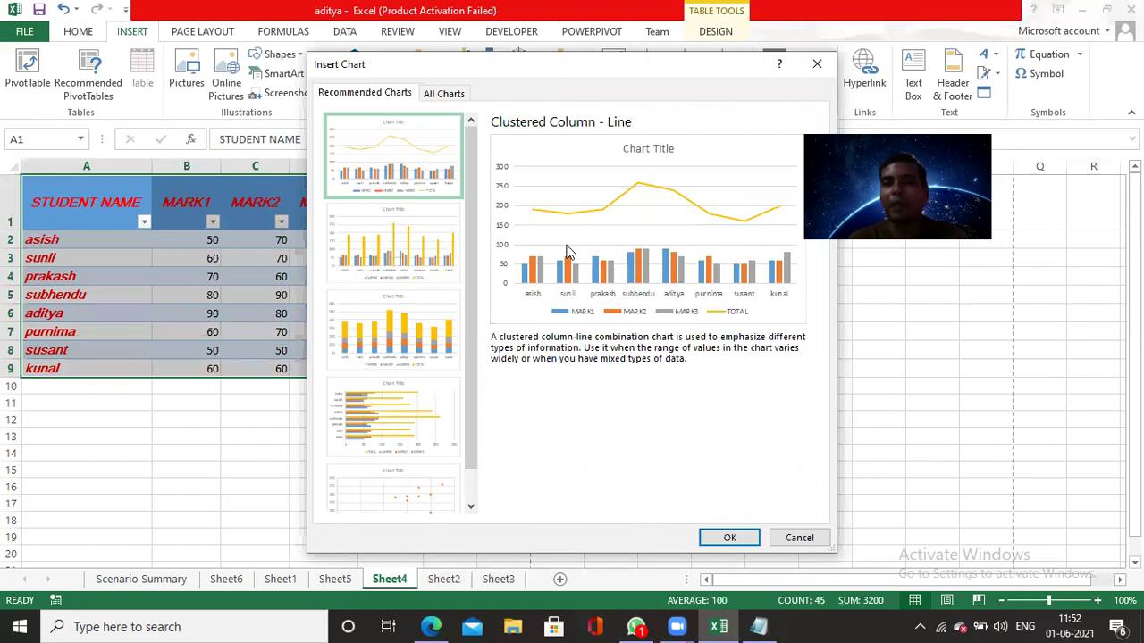
{"action": "left_click", "coordinate": [396, 234]}
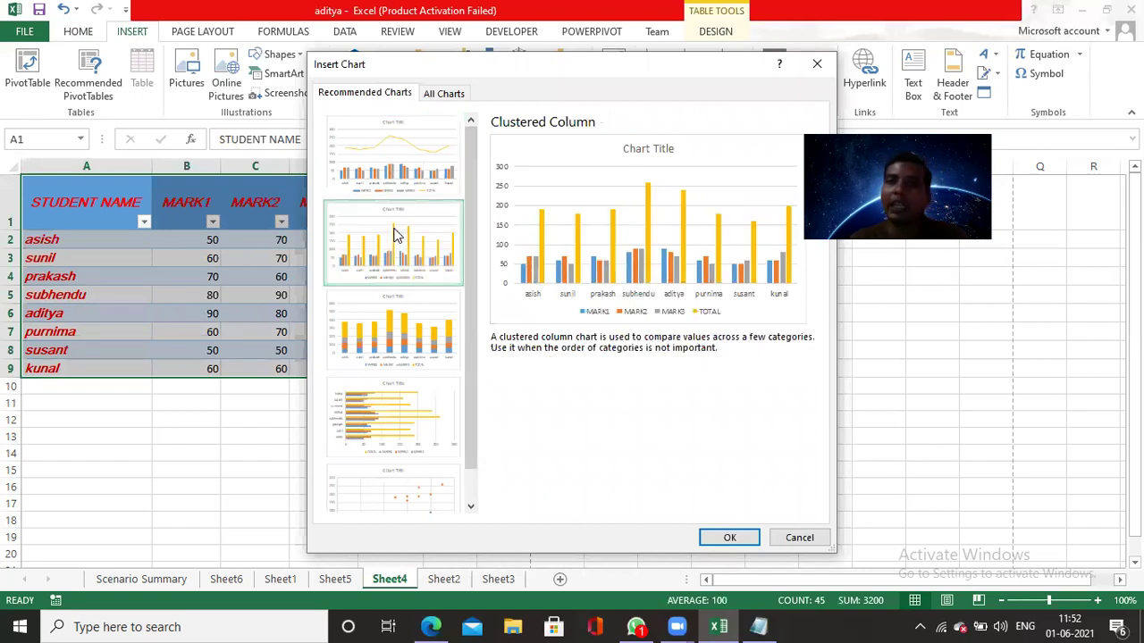
{"action": "left_click", "coordinate": [404, 327]}
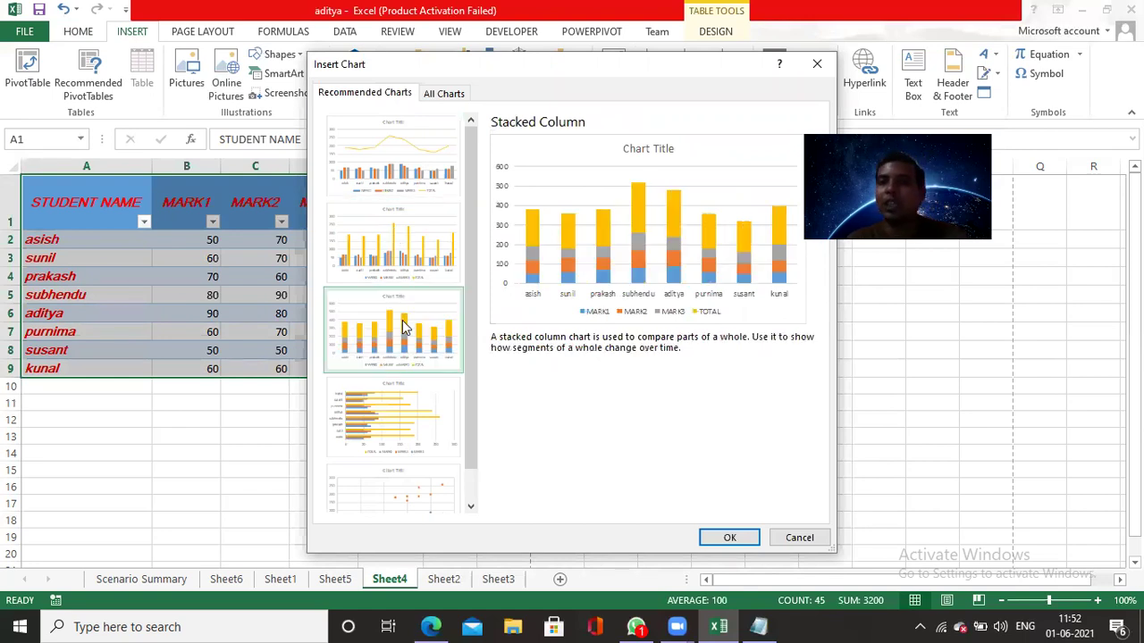
{"action": "left_click", "coordinate": [428, 403]}
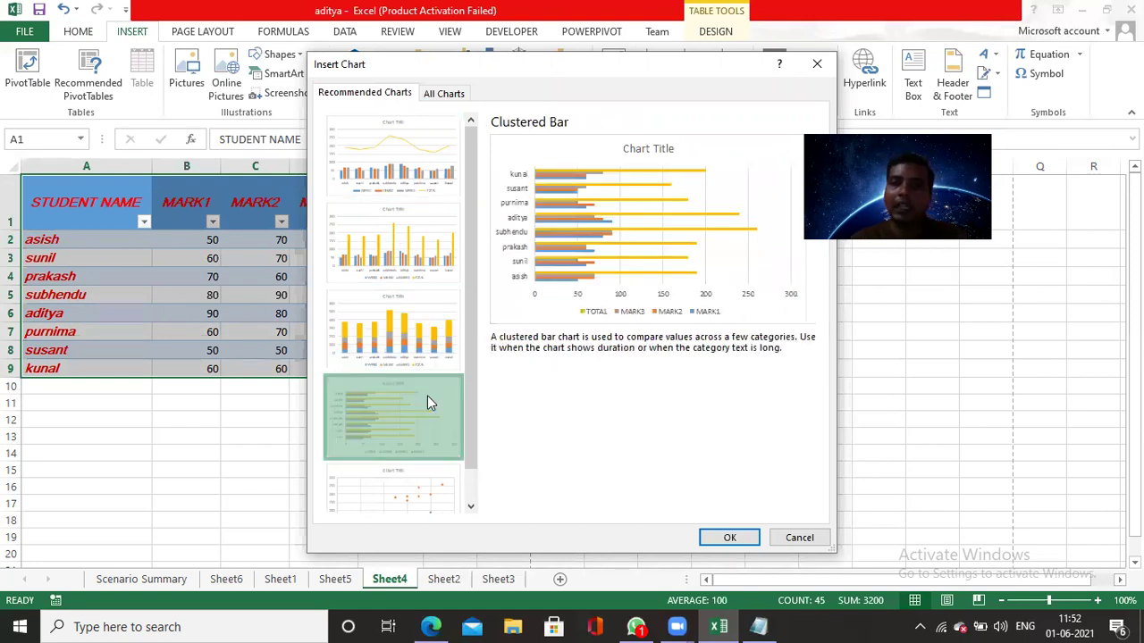
{"action": "left_click", "coordinate": [471, 508]}
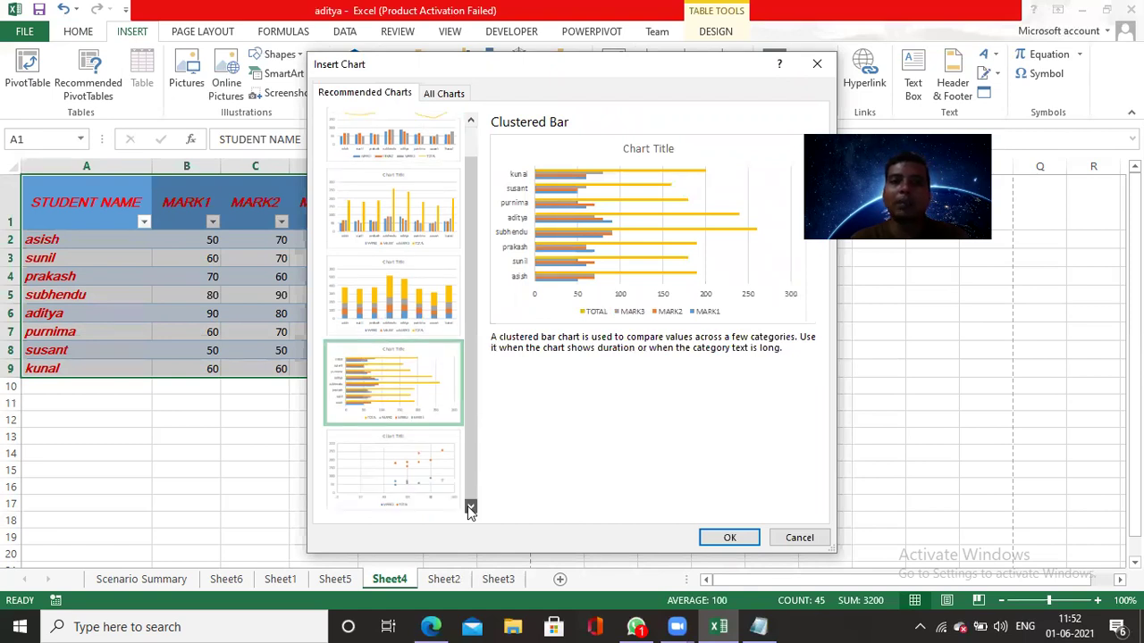
{"action": "left_click", "coordinate": [453, 456]}
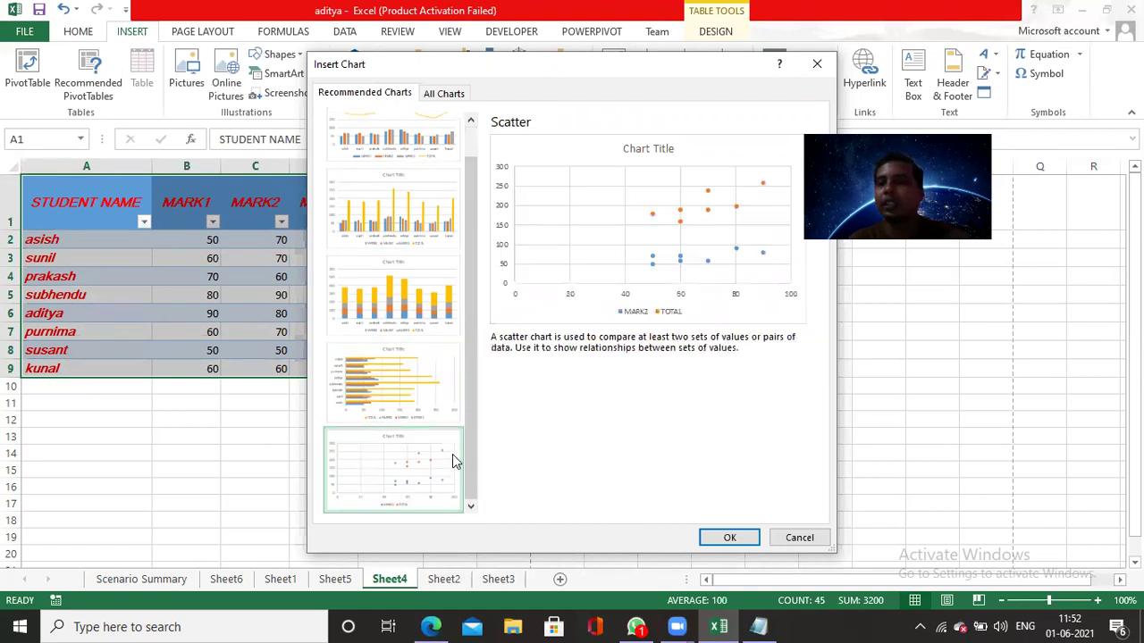
{"action": "left_click", "coordinate": [409, 248]}
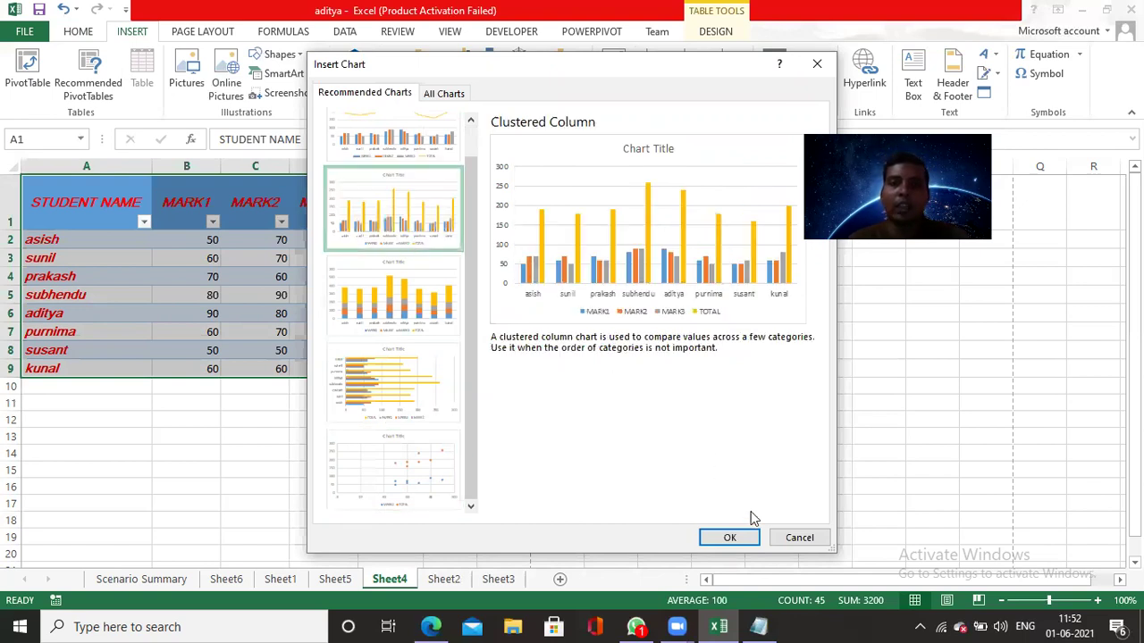
{"action": "left_click", "coordinate": [730, 538]}
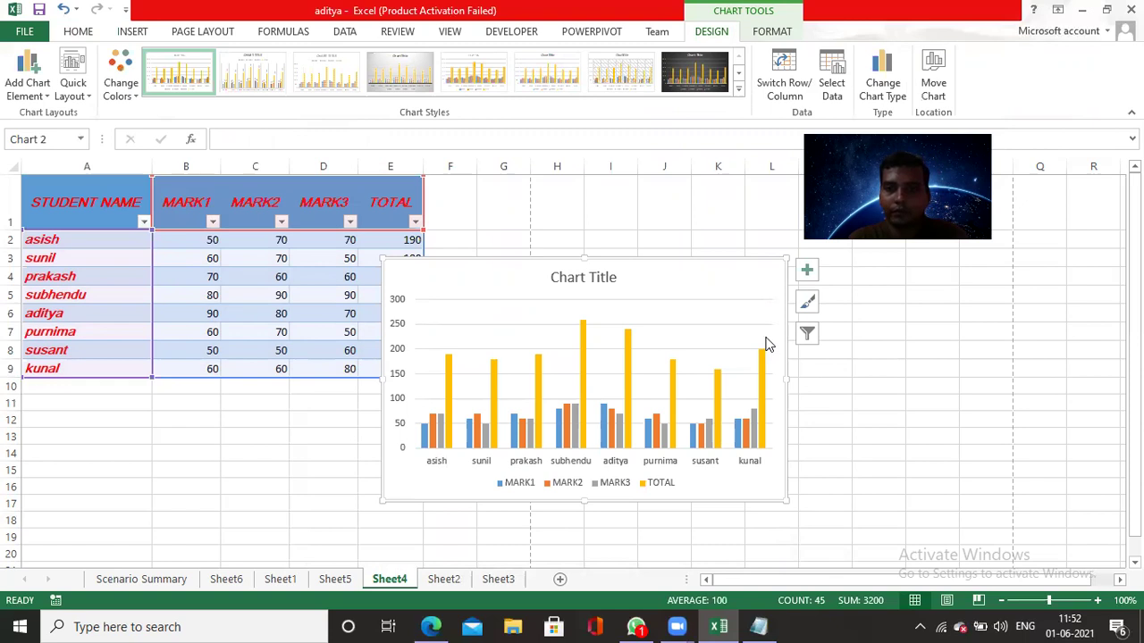
{"action": "left_click_drag", "start_coordinate": [787, 381], "coordinate": [856, 386]}
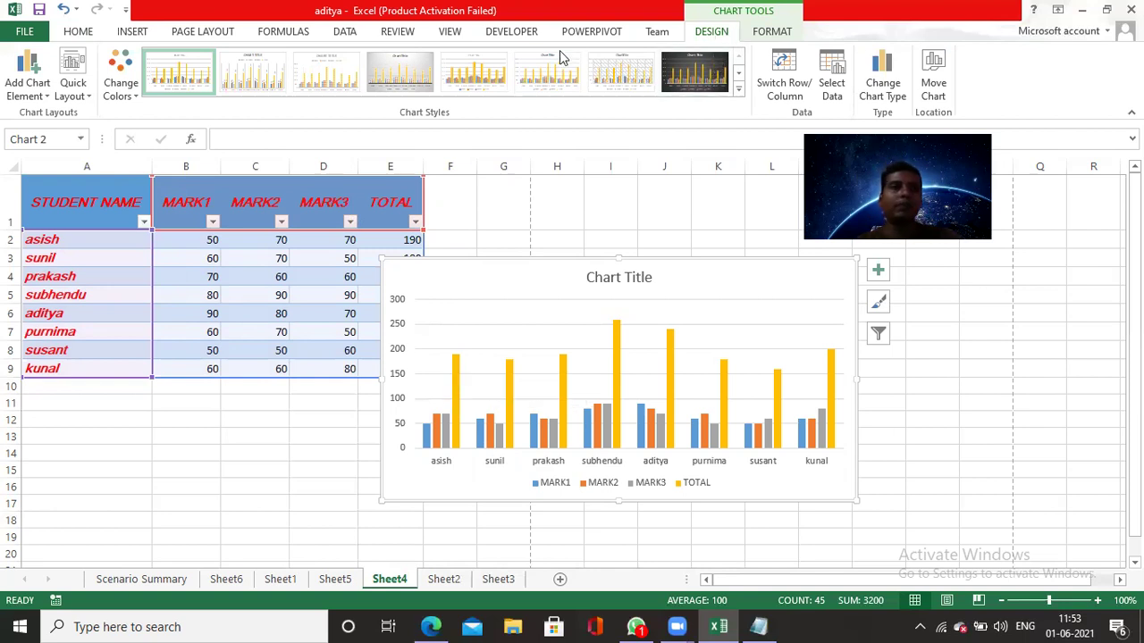
- Add Outside End data labels to the clustered column chart and widen it over the table to column C
{"action": "left_click", "coordinate": [39, 89]}
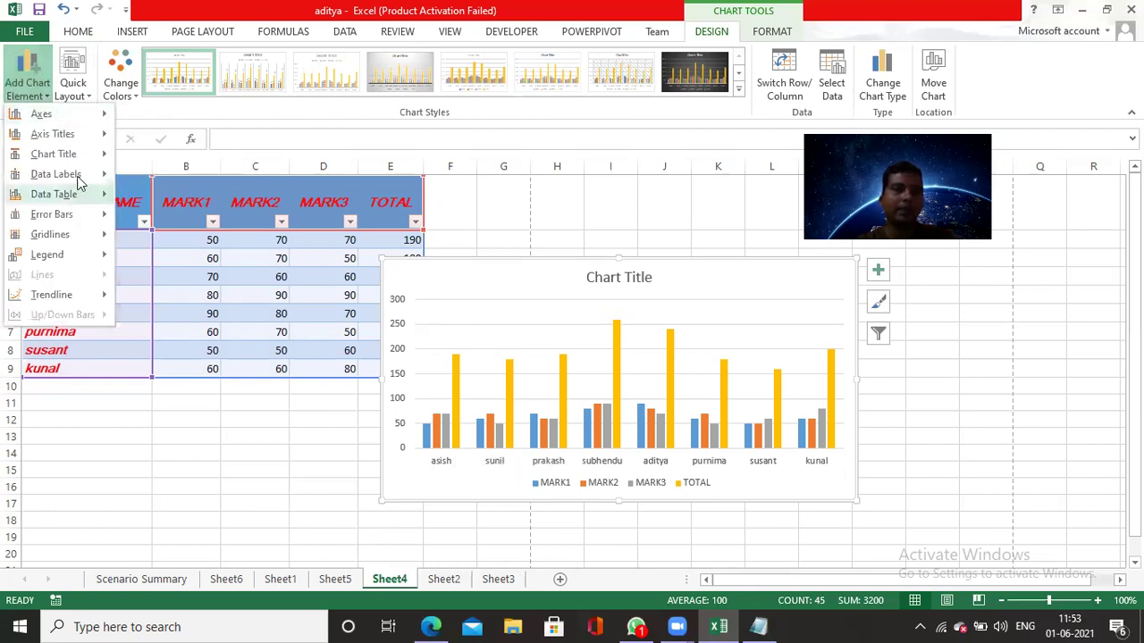
{"action": "mouse_move", "coordinate": [84, 178]}
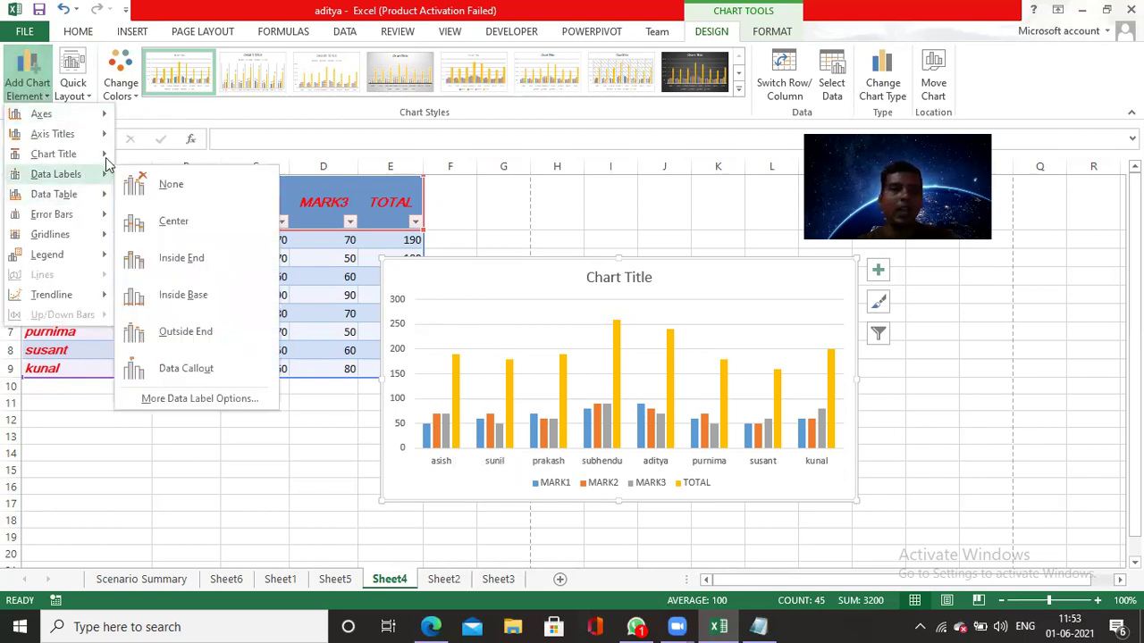
{"action": "left_click", "coordinate": [176, 335]}
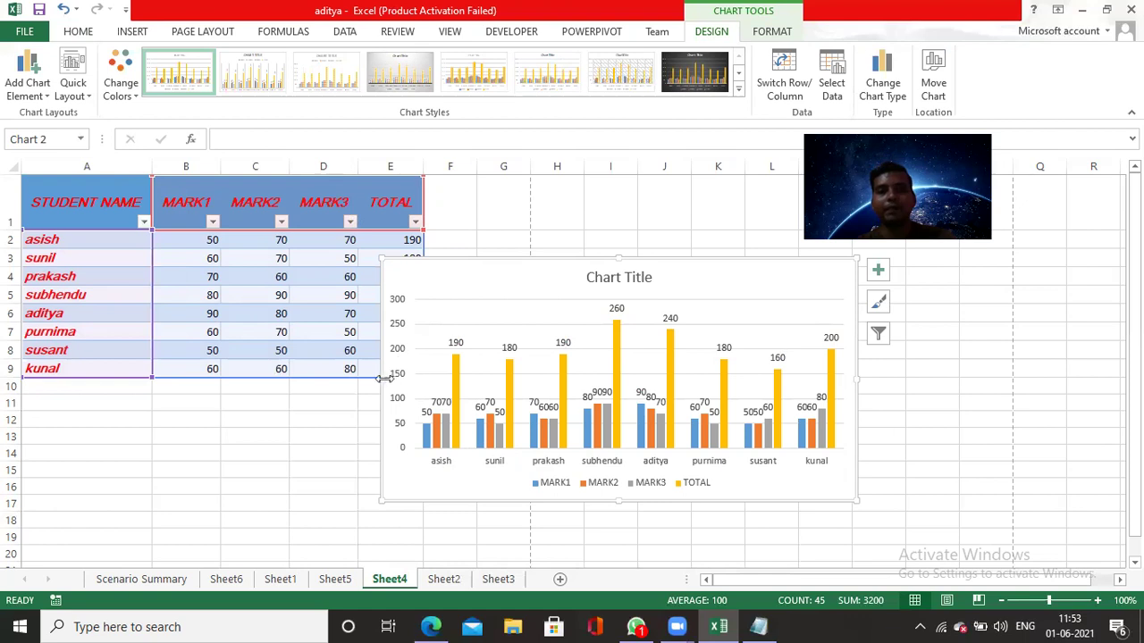
{"action": "left_click_drag", "start_coordinate": [380, 378], "coordinate": [240, 373]}
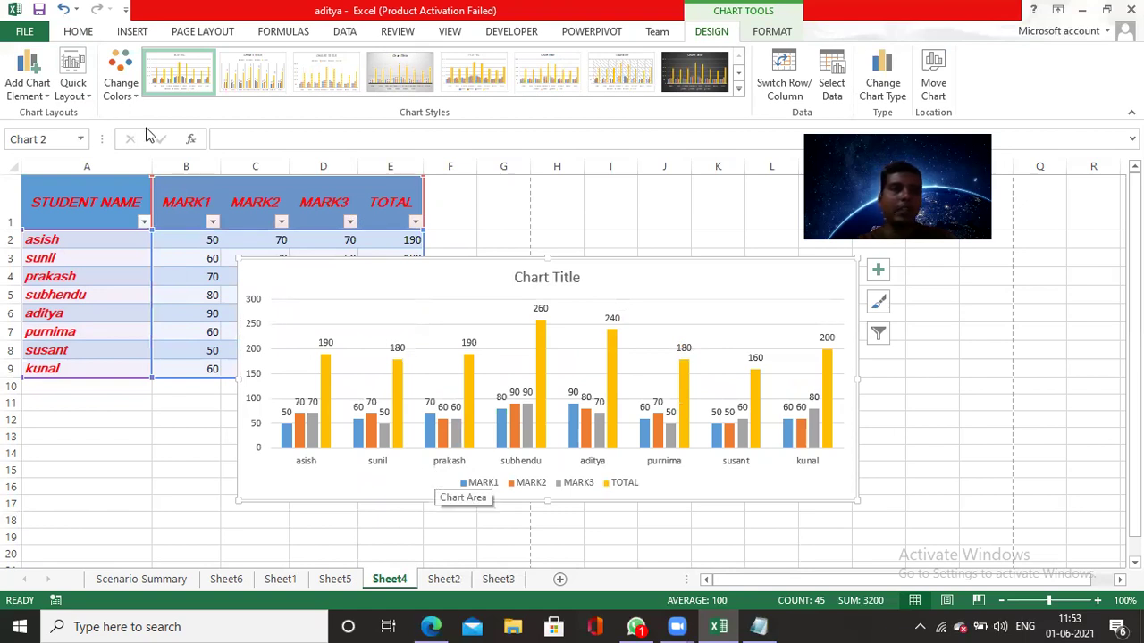
- Add a data table with legend keys beneath the clustered column chart
{"action": "left_click", "coordinate": [41, 102]}
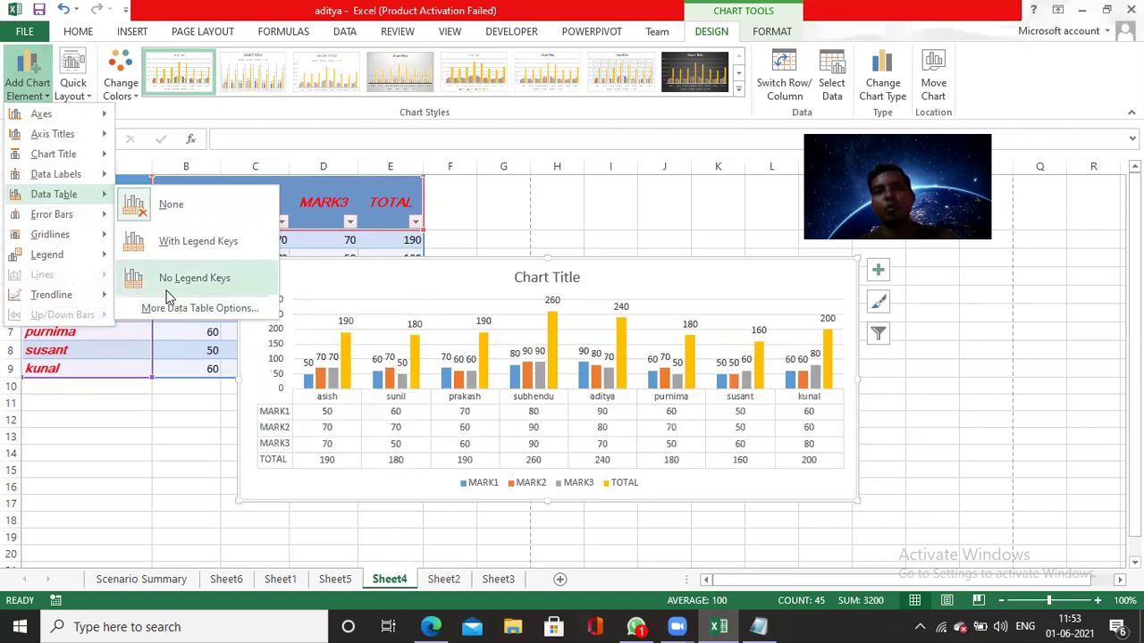
{"action": "left_click", "coordinate": [195, 241]}
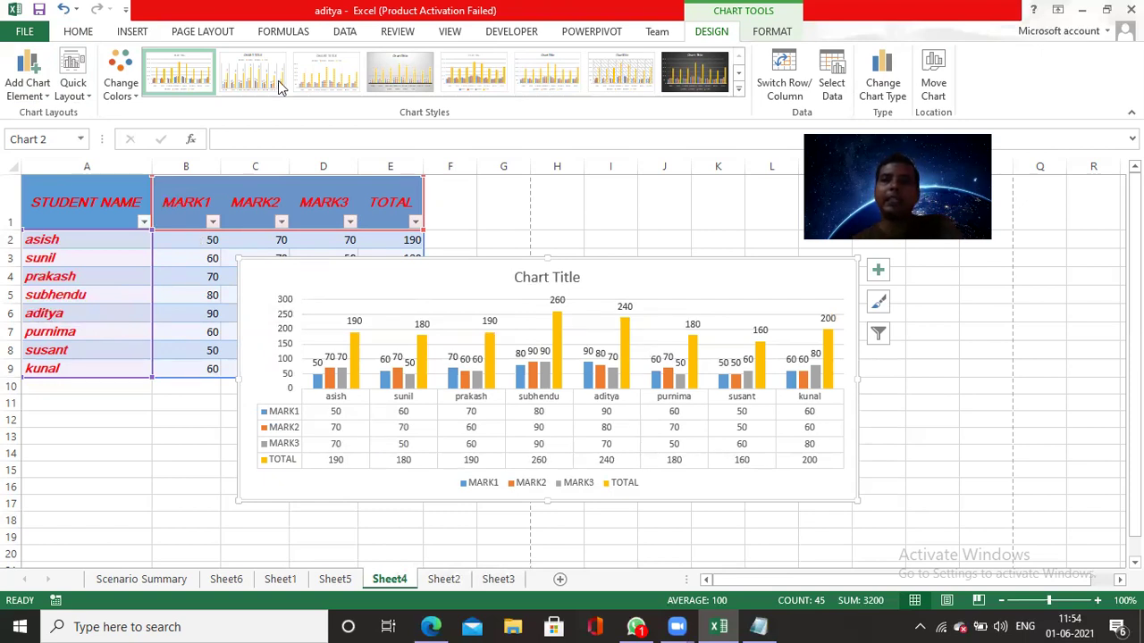
- Change the chart type to Clustered Bar and stretch the chart vertically to span rows 1 to 19
{"action": "left_click", "coordinate": [883, 98]}
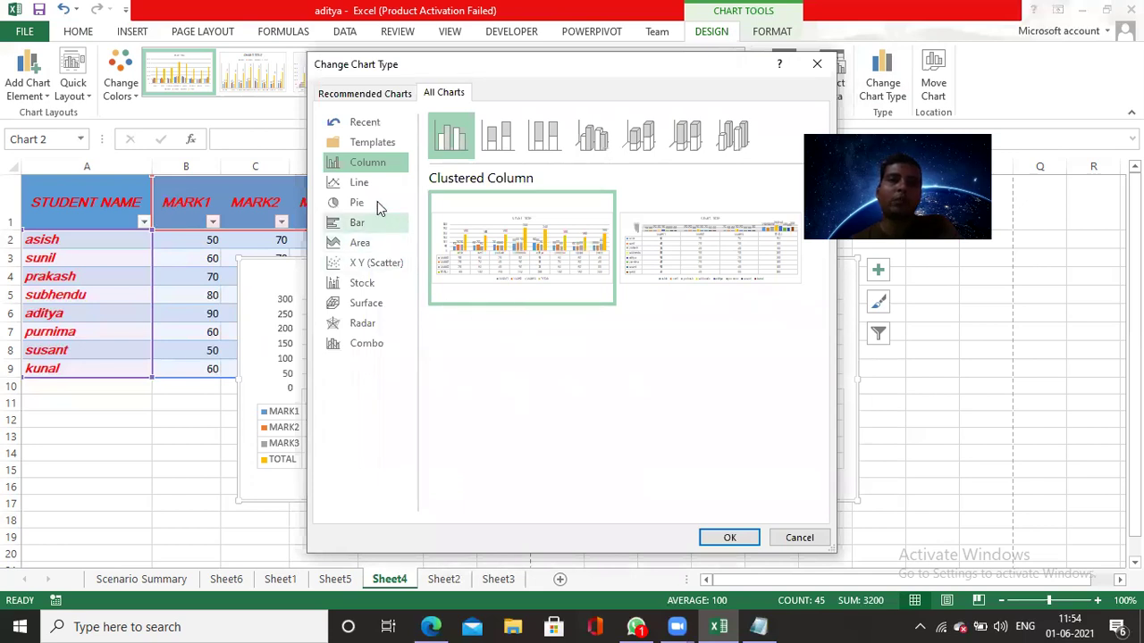
{"action": "left_click", "coordinate": [353, 230]}
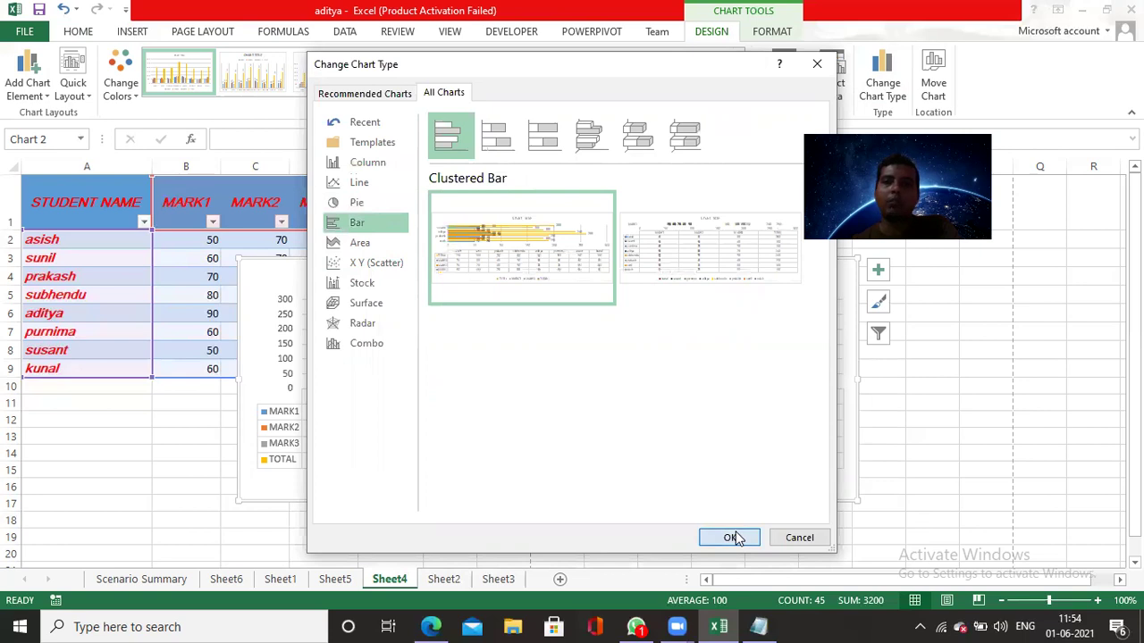
{"action": "left_click", "coordinate": [730, 537]}
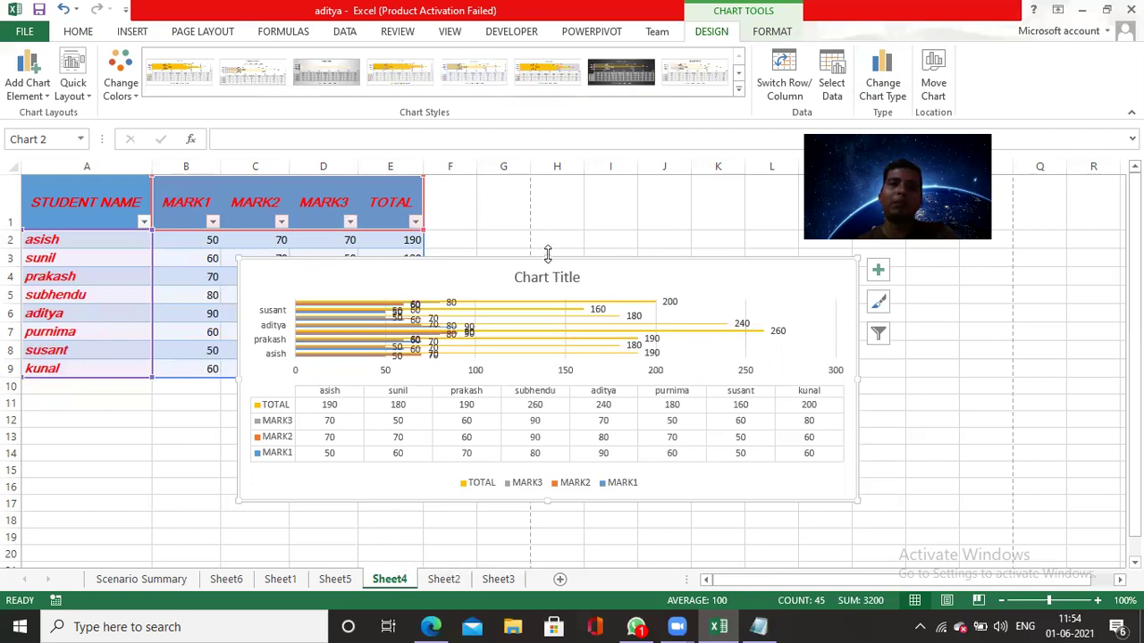
{"action": "left_click_drag", "start_coordinate": [548, 253], "coordinate": [542, 179]}
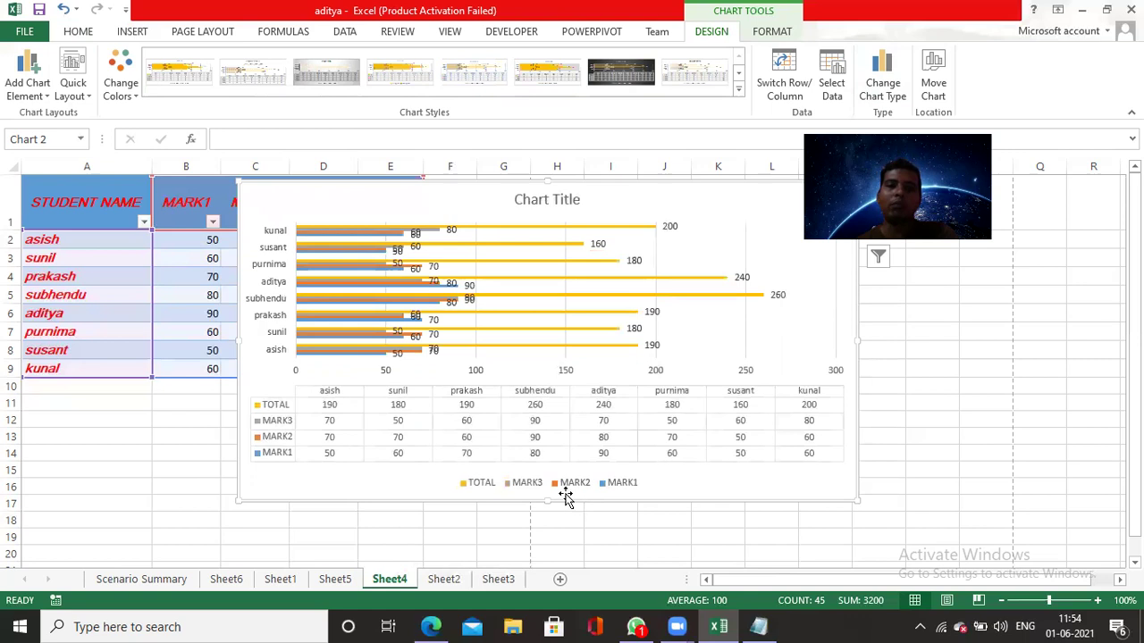
{"action": "left_click_drag", "start_coordinate": [548, 537], "coordinate": [549, 555]}
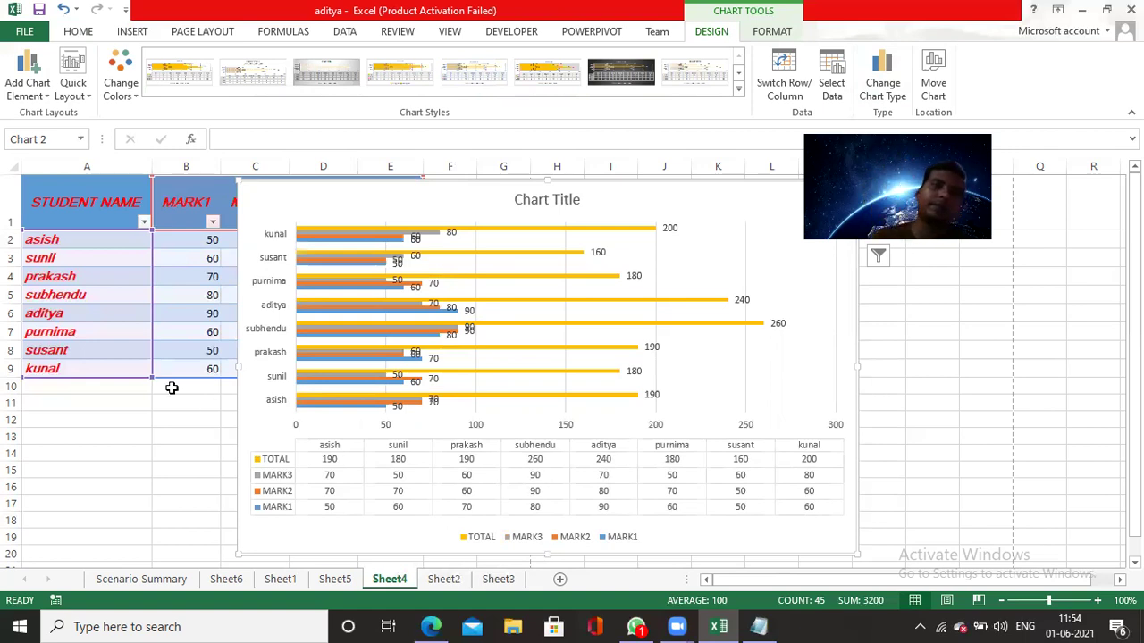
- Draw an empty text box below the student table across columns A and B, rows 11 to 13, and deselect it
{"action": "left_click", "coordinate": [128, 32]}
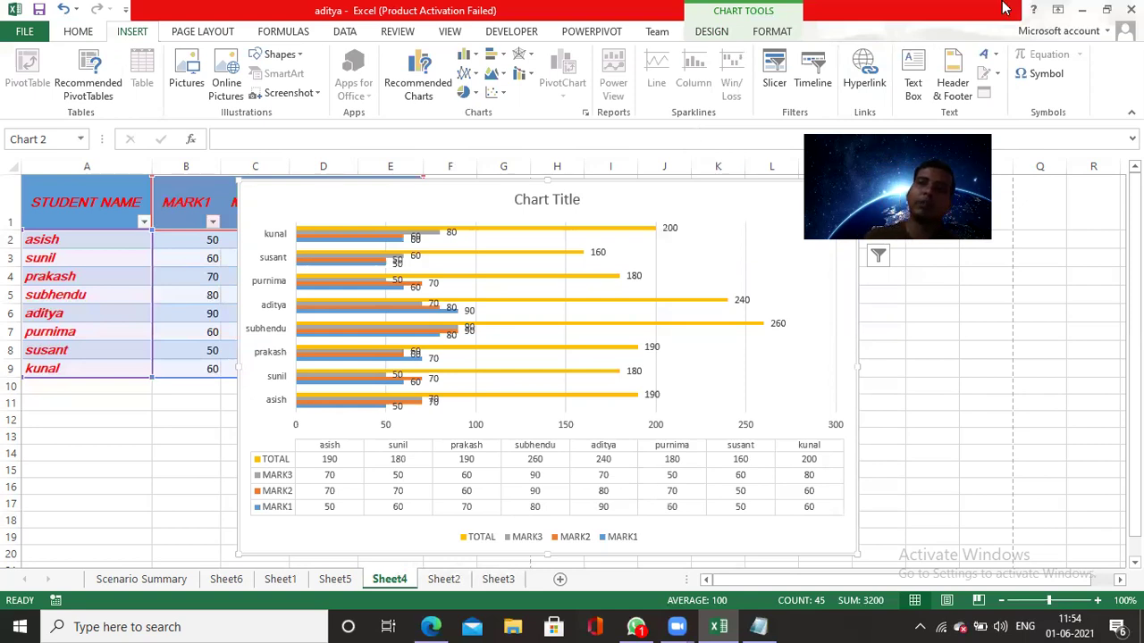
{"action": "left_click", "coordinate": [920, 76]}
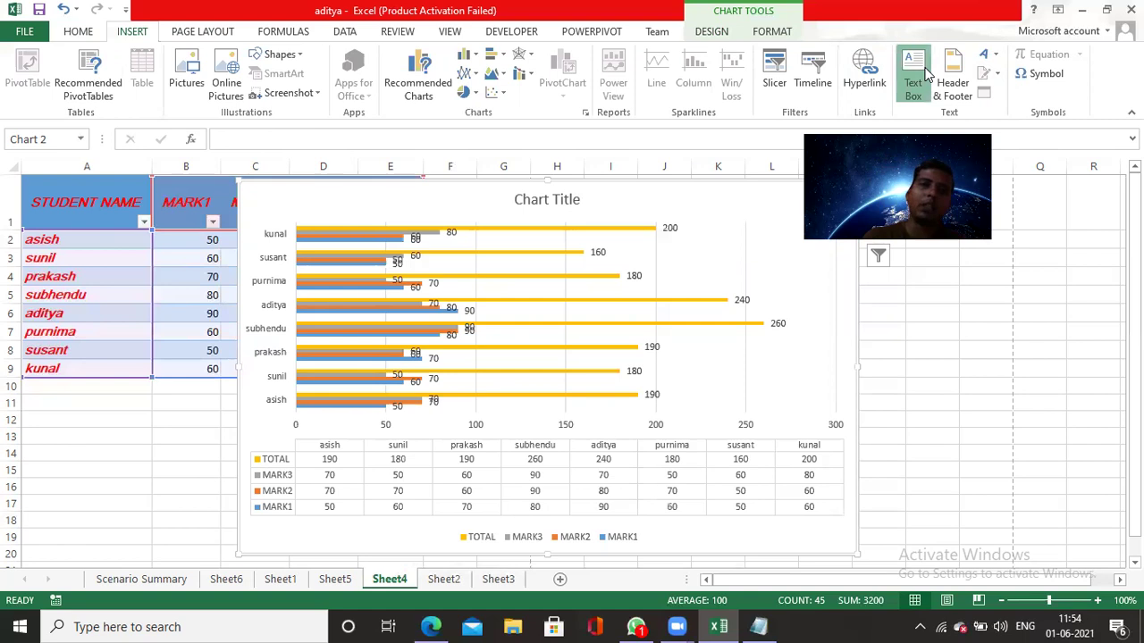
{"action": "left_click_drag", "start_coordinate": [30, 401], "coordinate": [196, 449]}
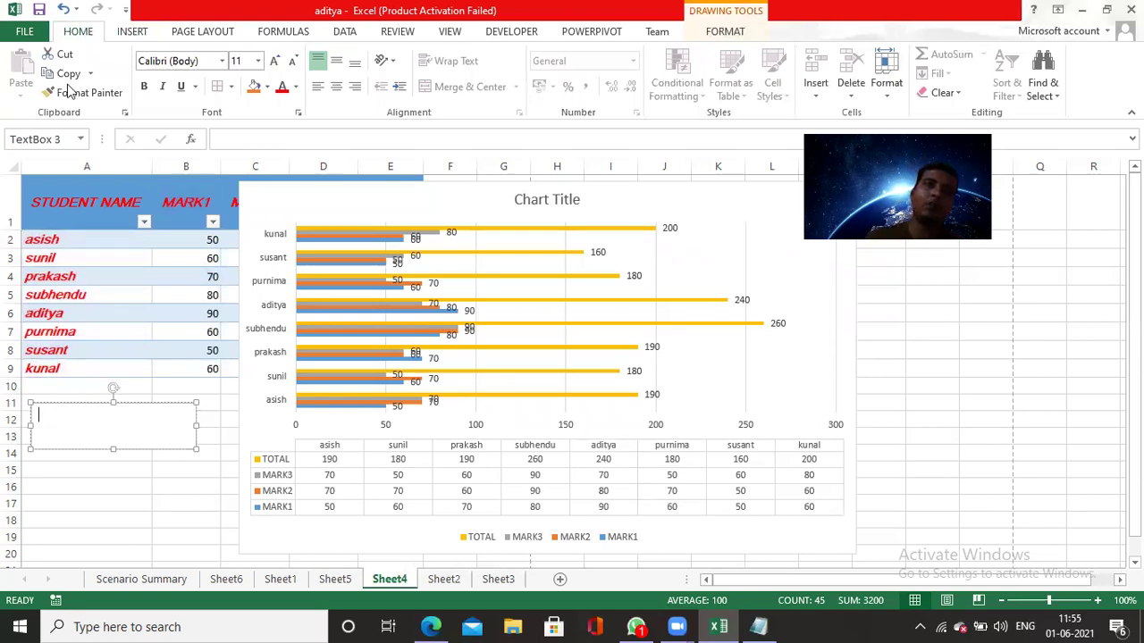
{"action": "left_click", "coordinate": [141, 34]}
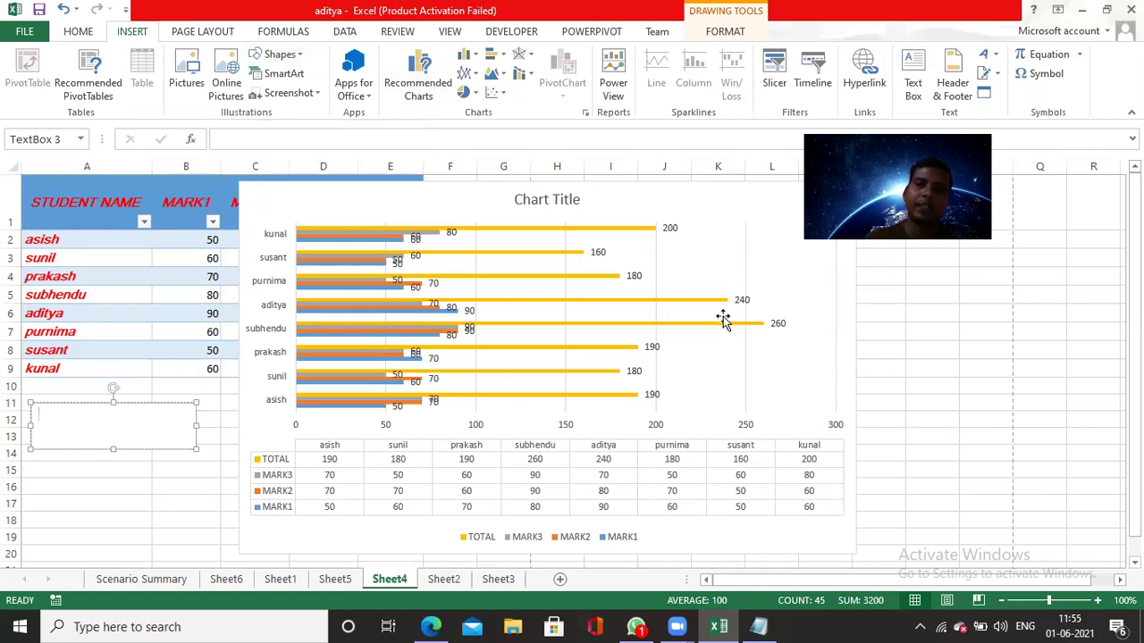
{"action": "left_click", "coordinate": [937, 454]}
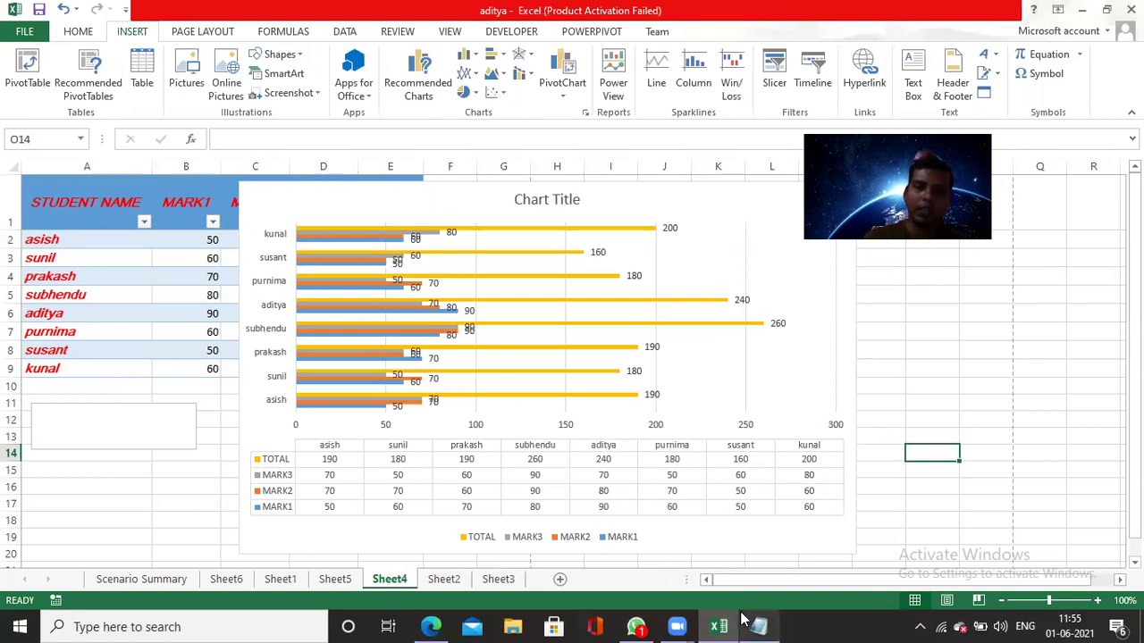
{"action": "mouse_move", "coordinate": [740, 618]}
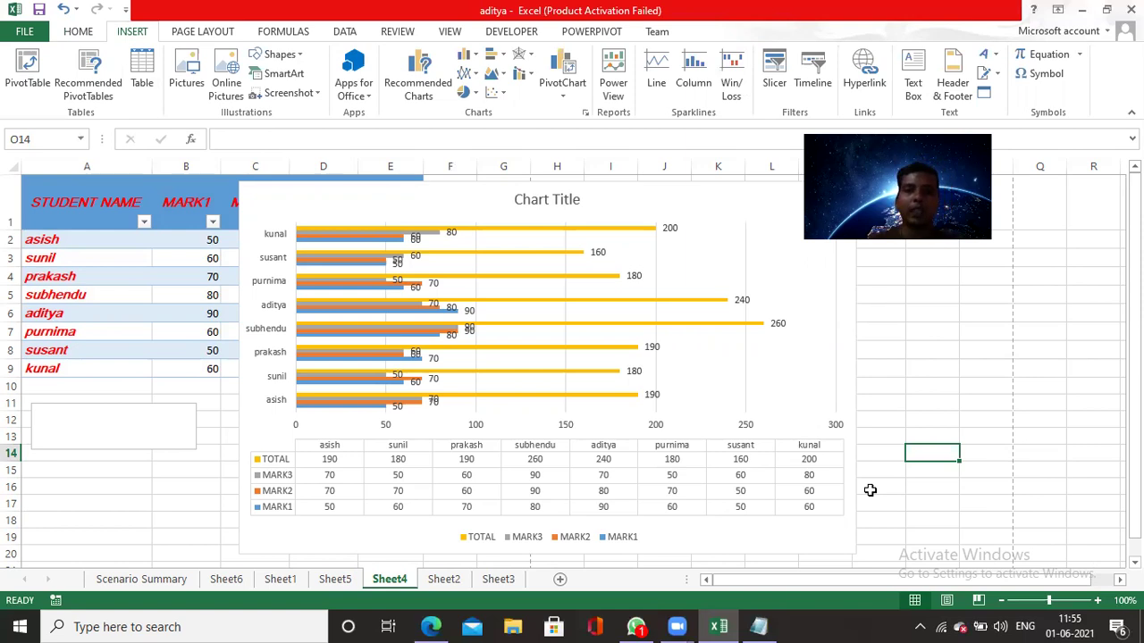
{"action": "left_click", "coordinate": [897, 453]}
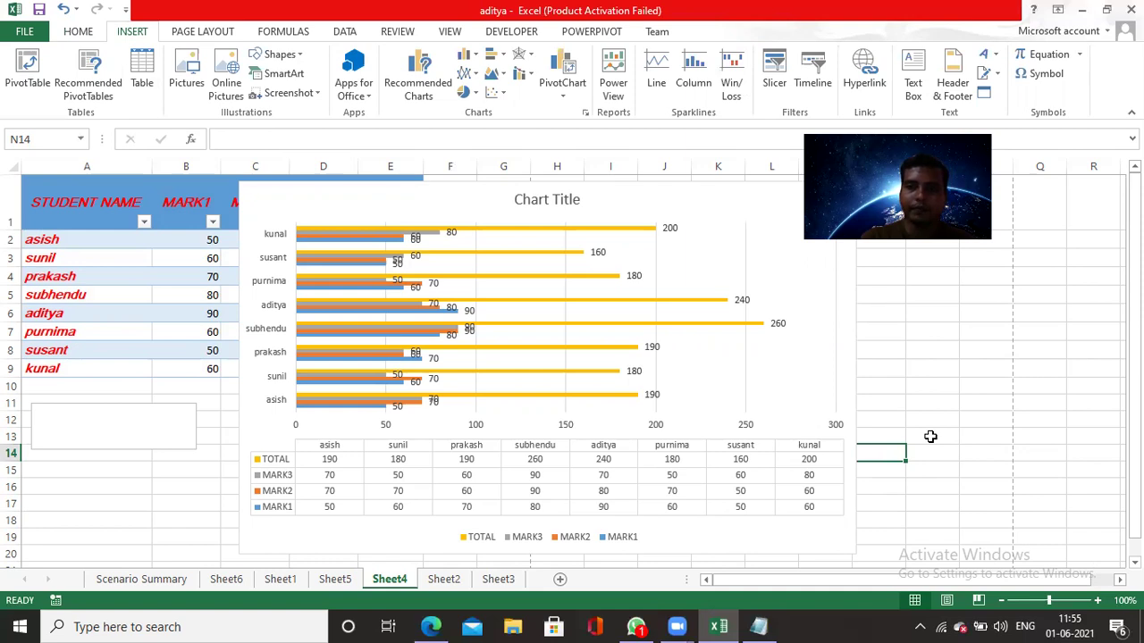
{"action": "left_click", "coordinate": [930, 436]}
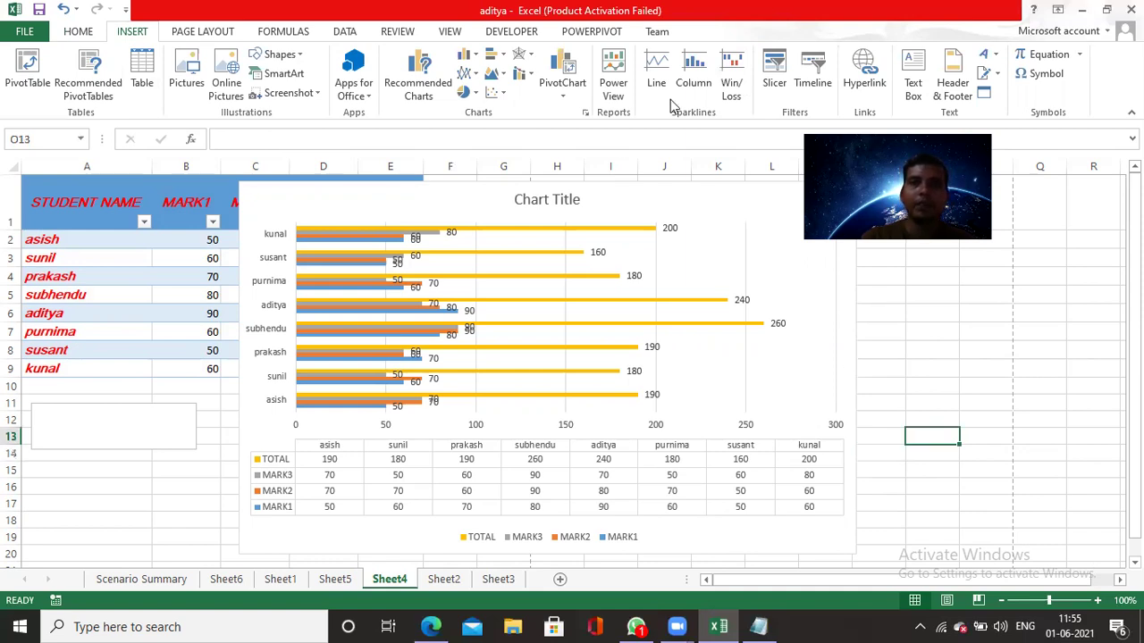